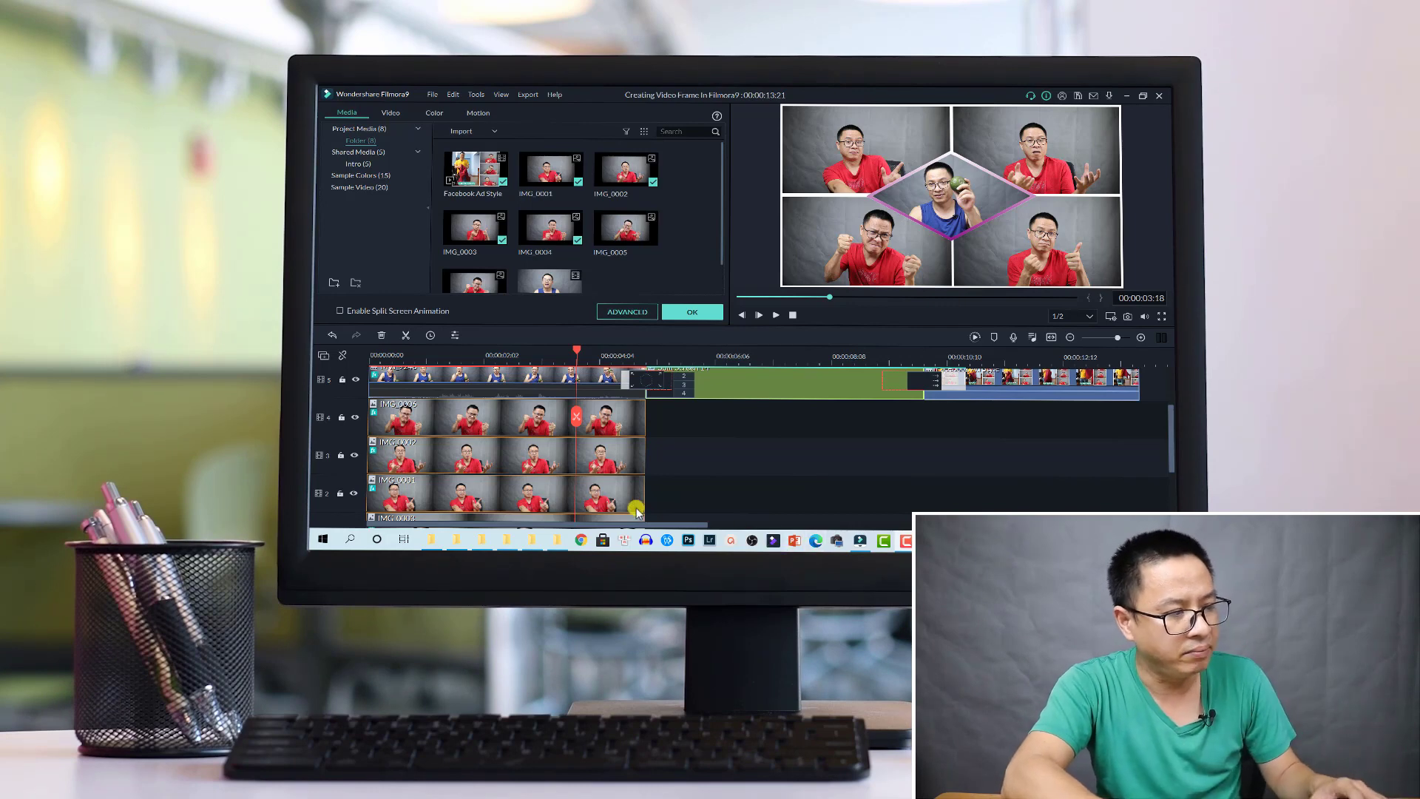
Inspect the diamond-shaped centre clip and its border settings in the first example frame, around 00:00:02:07
click(495, 355)
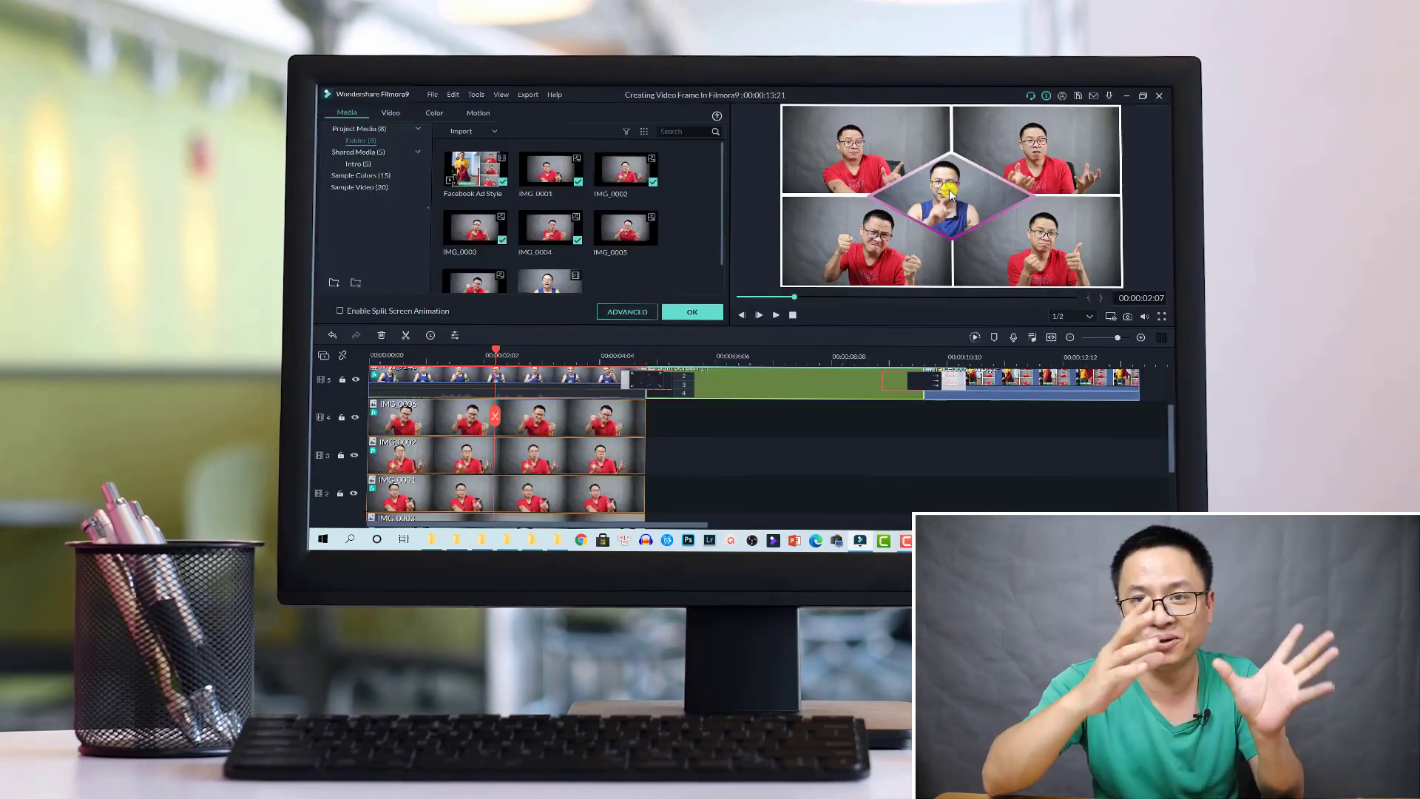
click(950, 194)
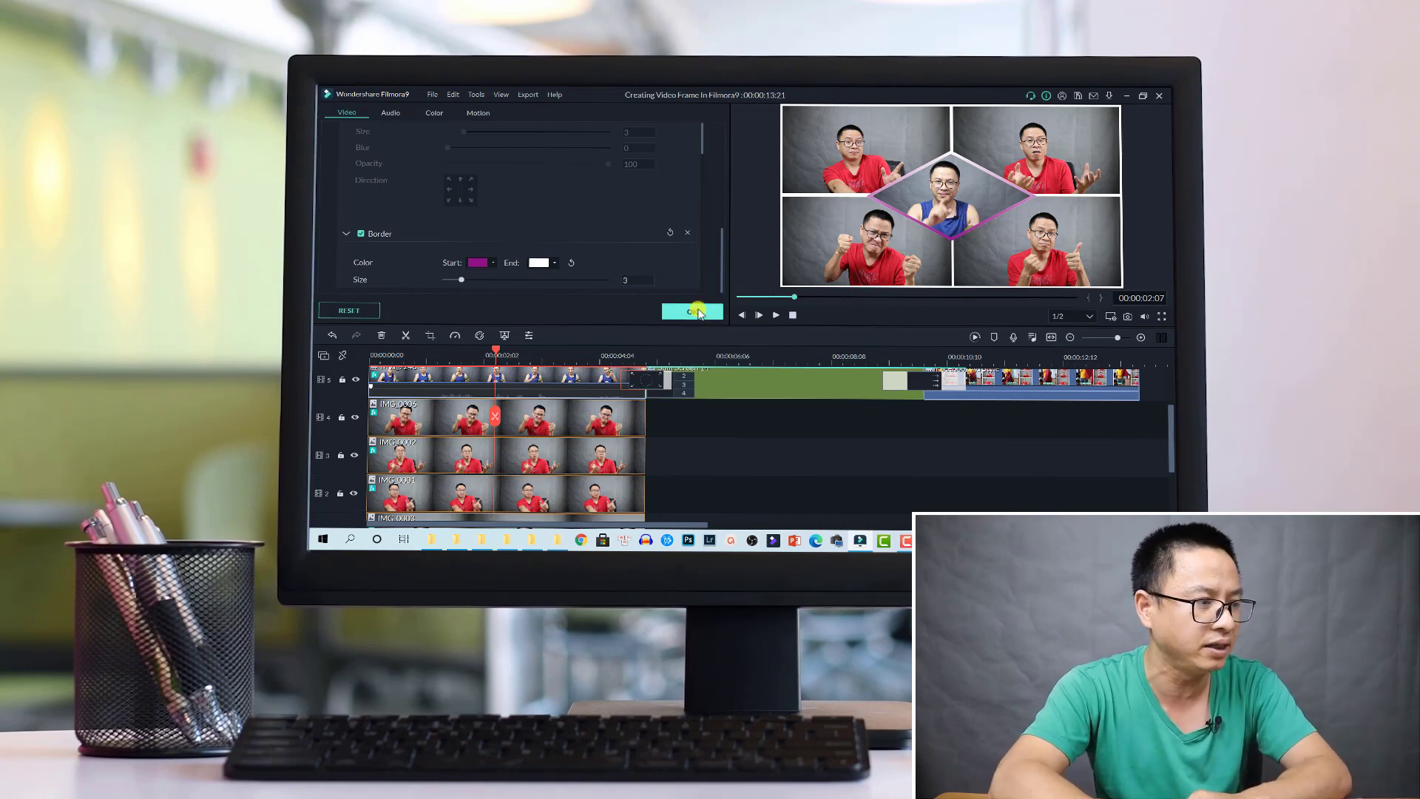
click(697, 311)
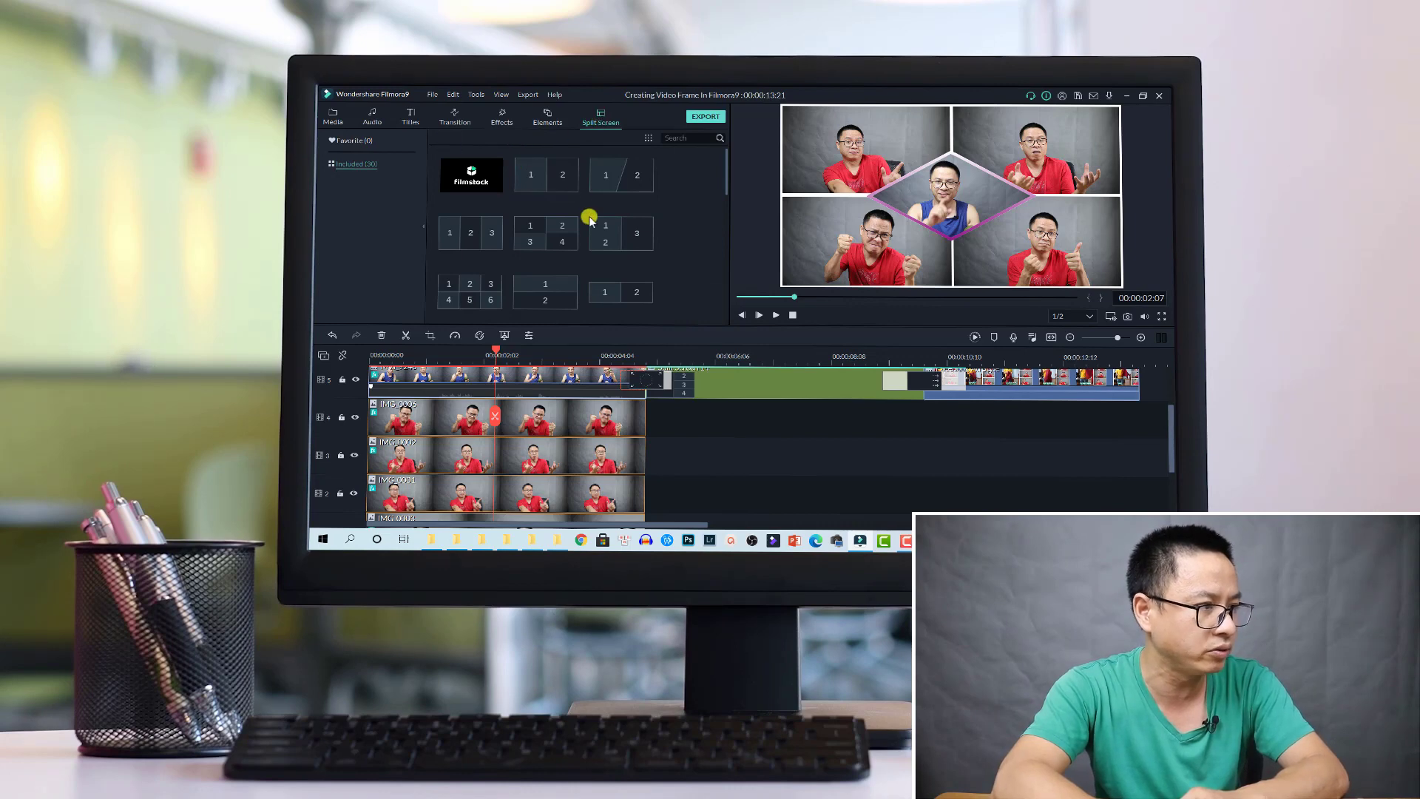
Browse the split screen templates and view the example frame at 00:00:07:06 for comparison
scroll(592, 224, down, 3)
drag(726, 257, 715, 197)
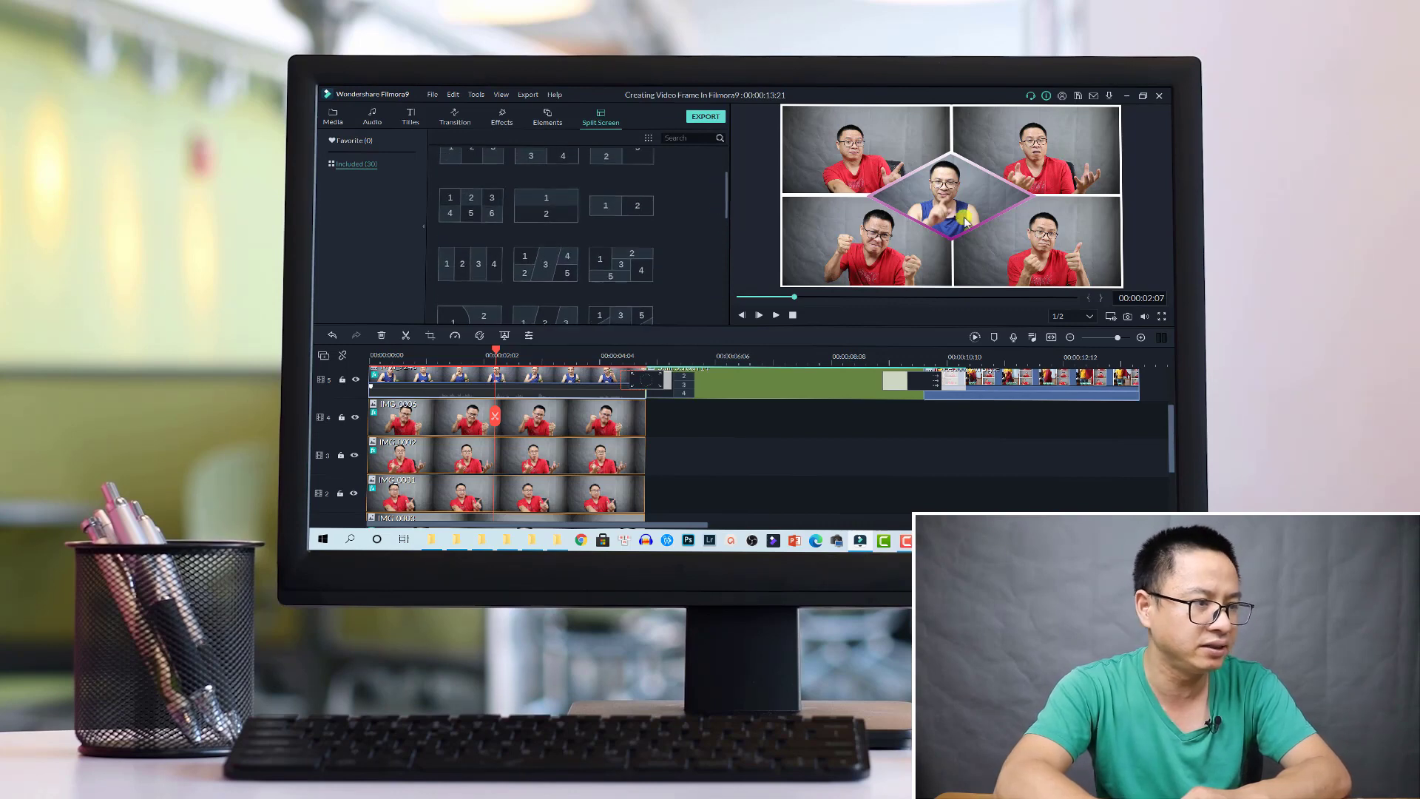
click(771, 352)
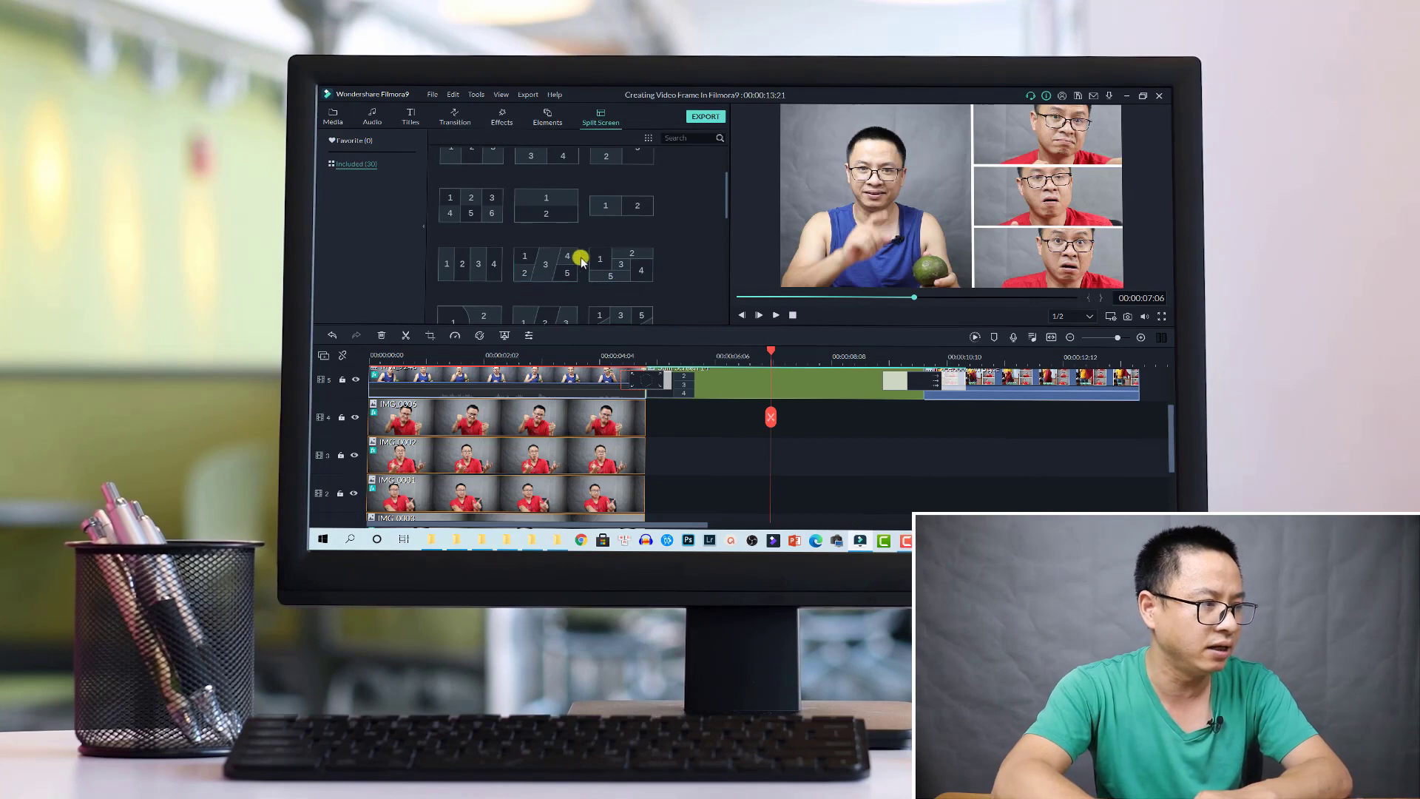
scroll(636, 236, down, 5)
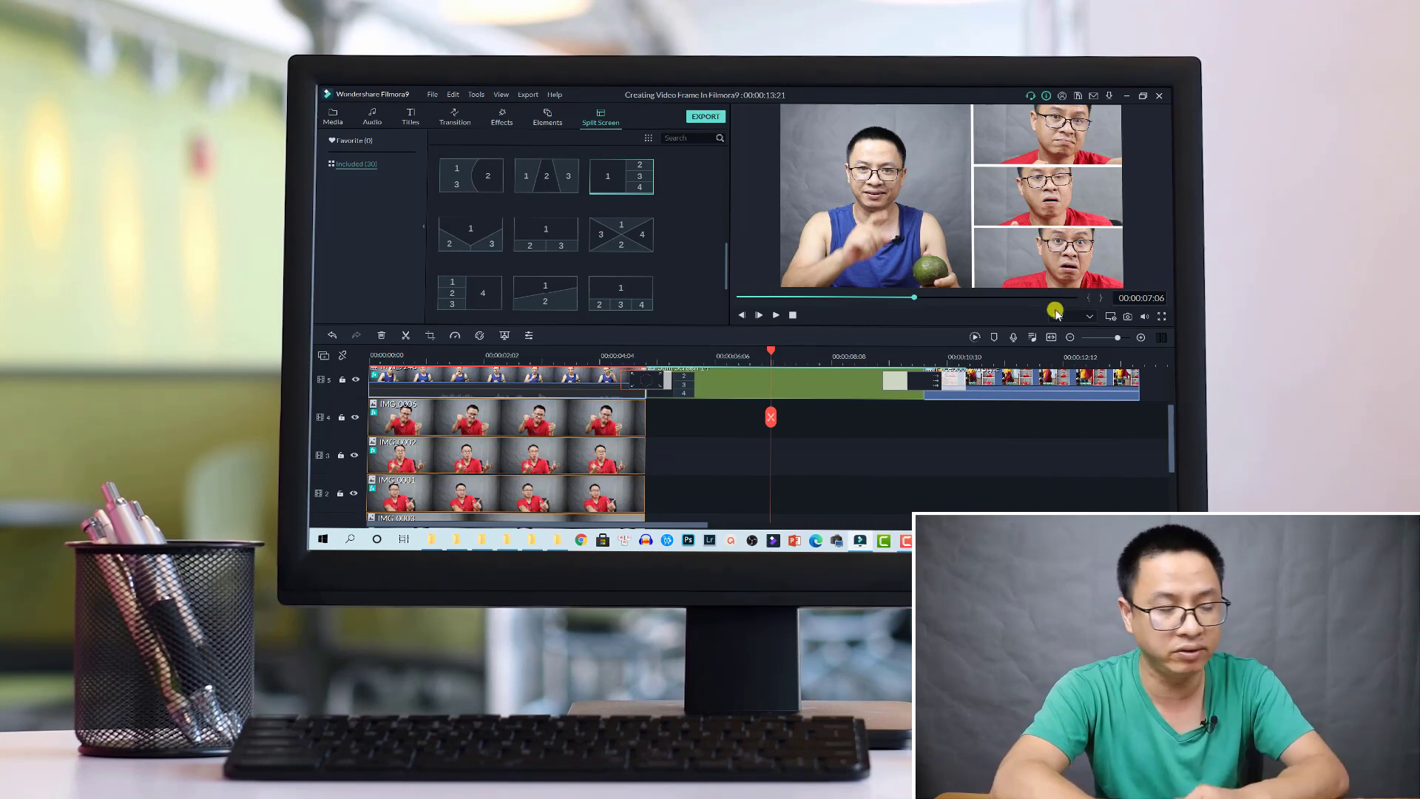
Preview the last example clip and play the transition into it from 00:00:09:18
click(1011, 354)
scroll(1043, 390, up, 1)
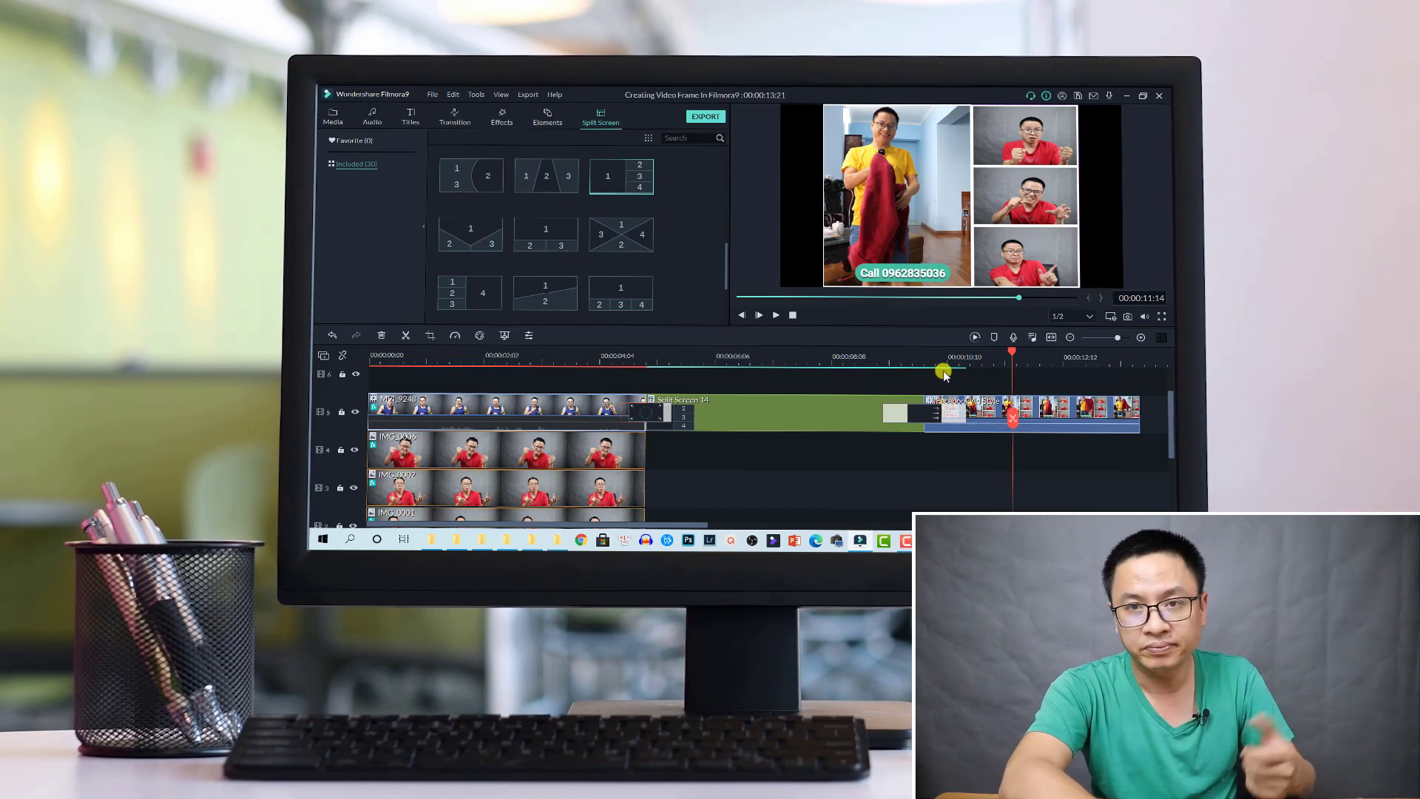
click(910, 361)
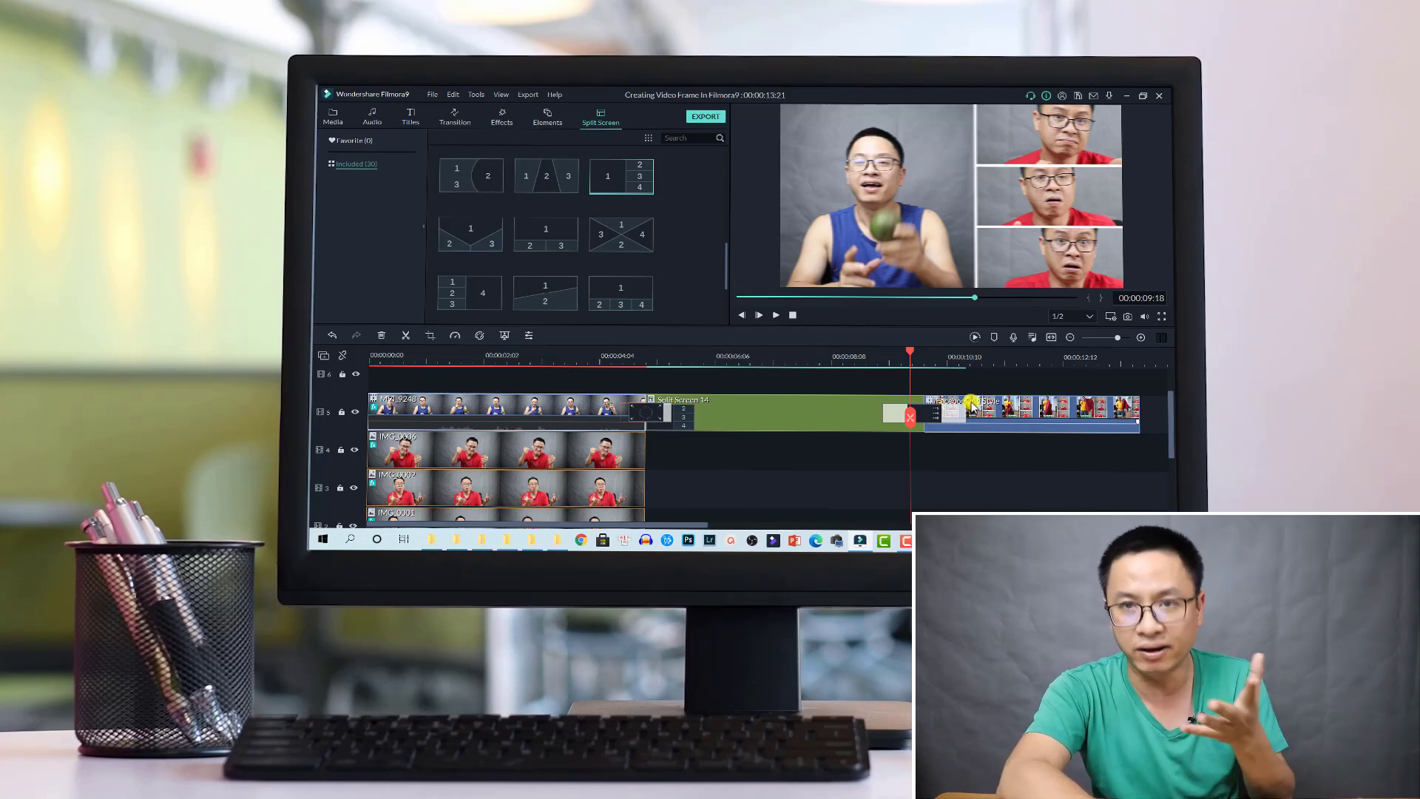
key(space)
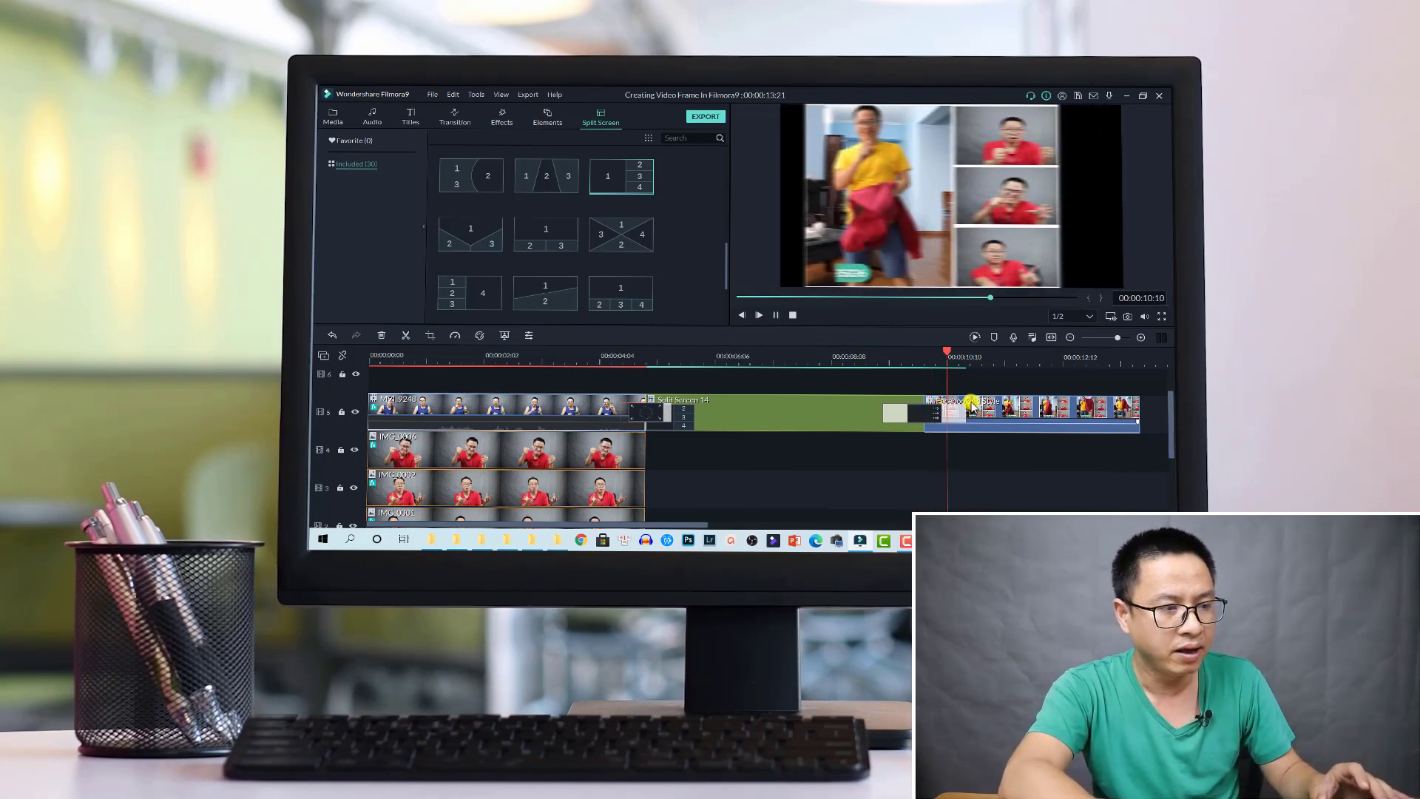
Delete all clips from the timeline
click(769, 491)
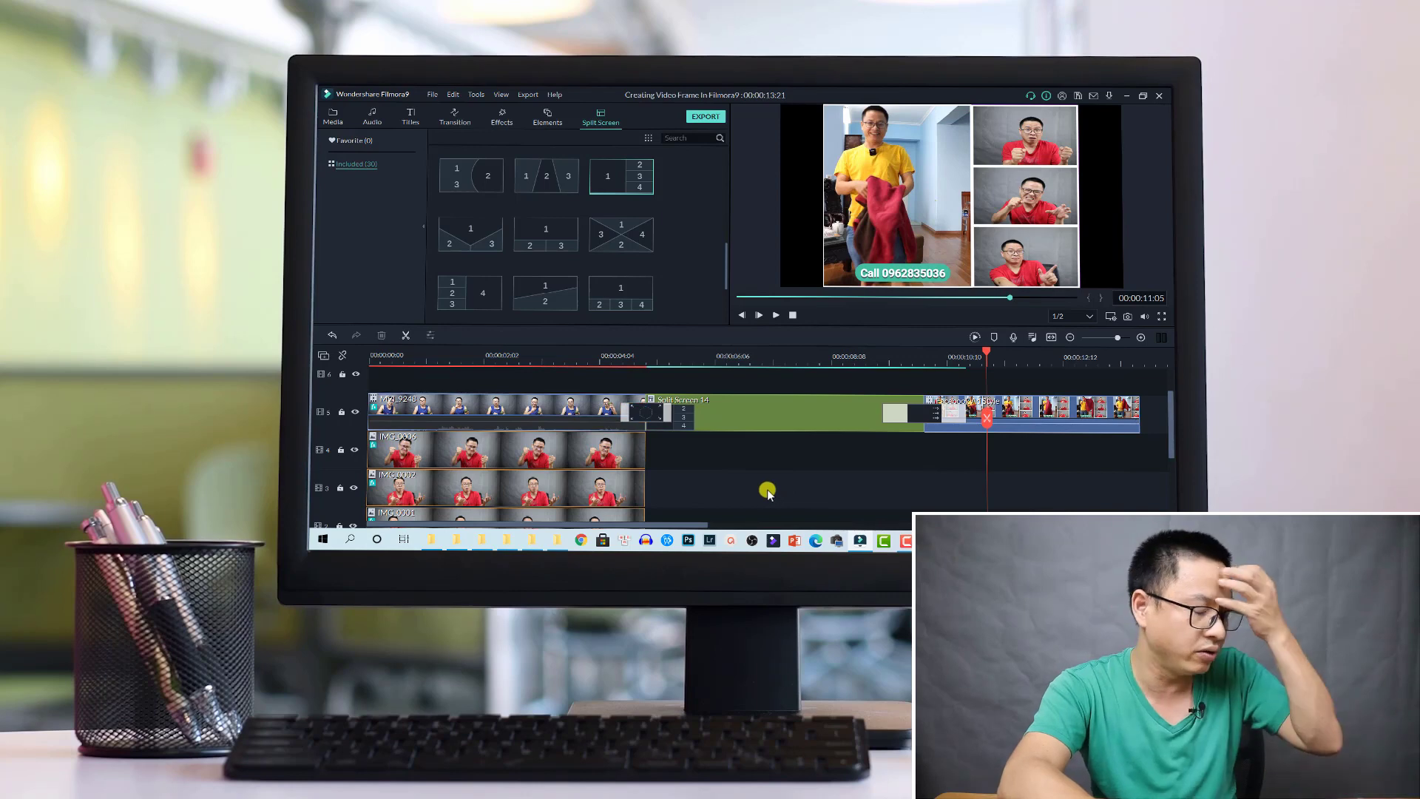
key(ctrl+a)
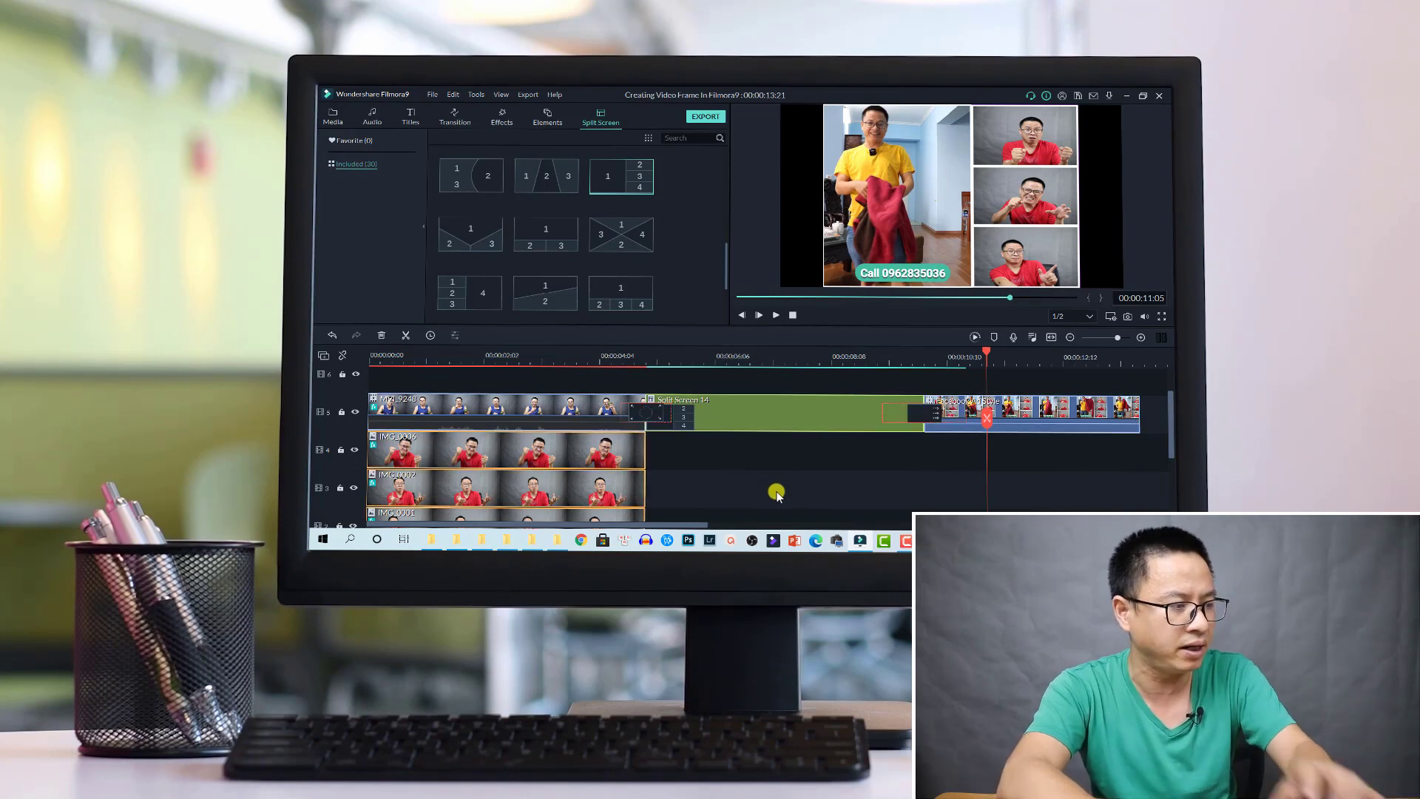
key(Delete)
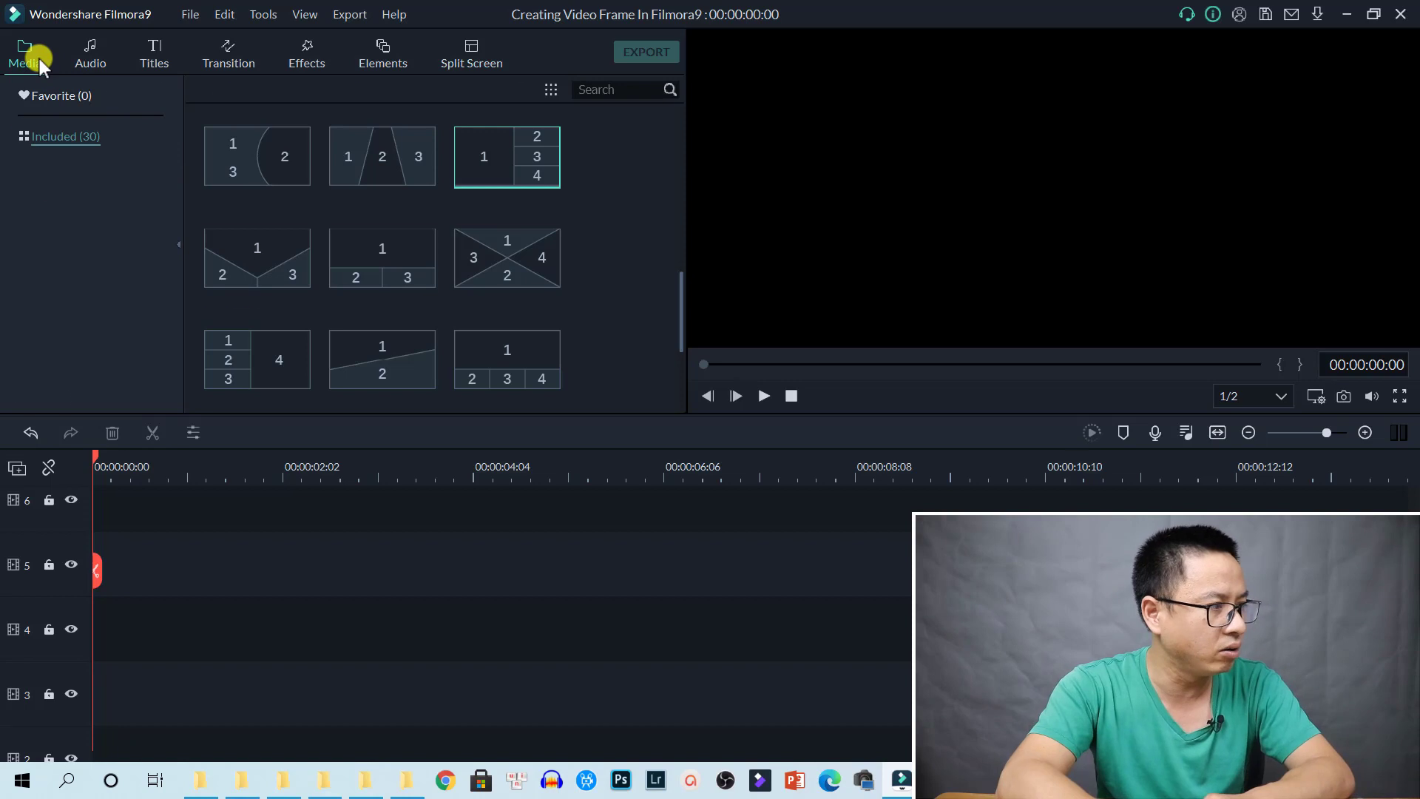
Show the project media folder and look over the MVI_9248 video and the IMG_0001 photo
click(38, 59)
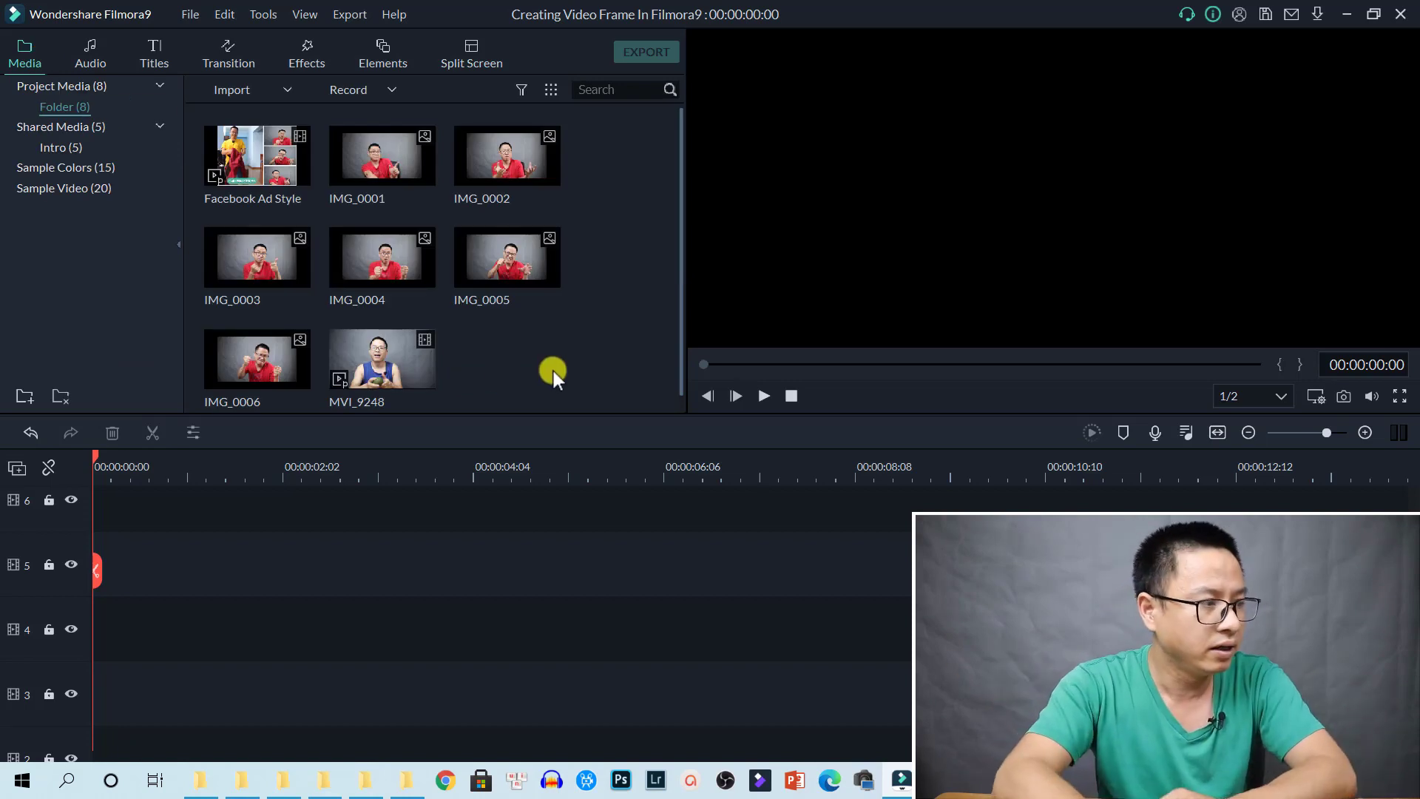
click(405, 376)
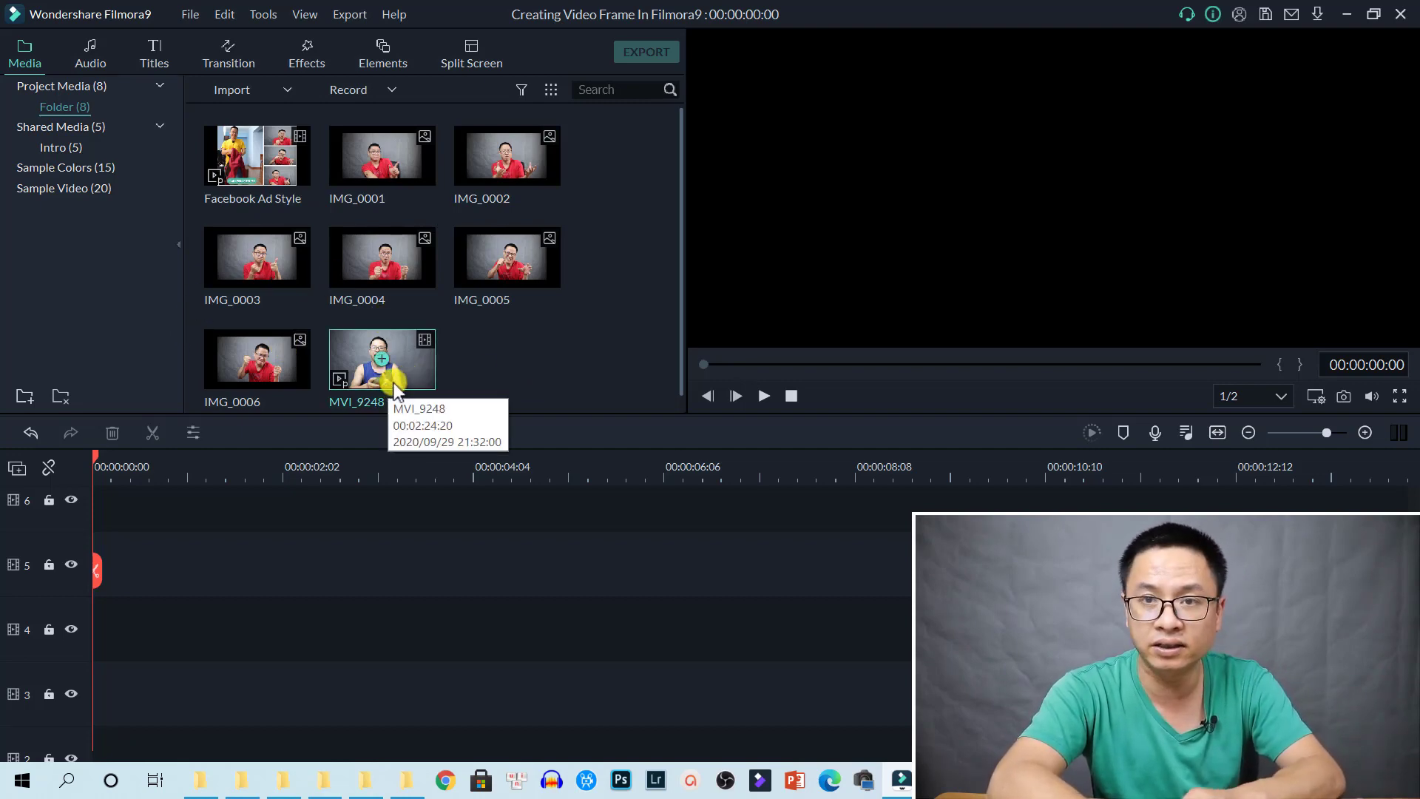
click(411, 171)
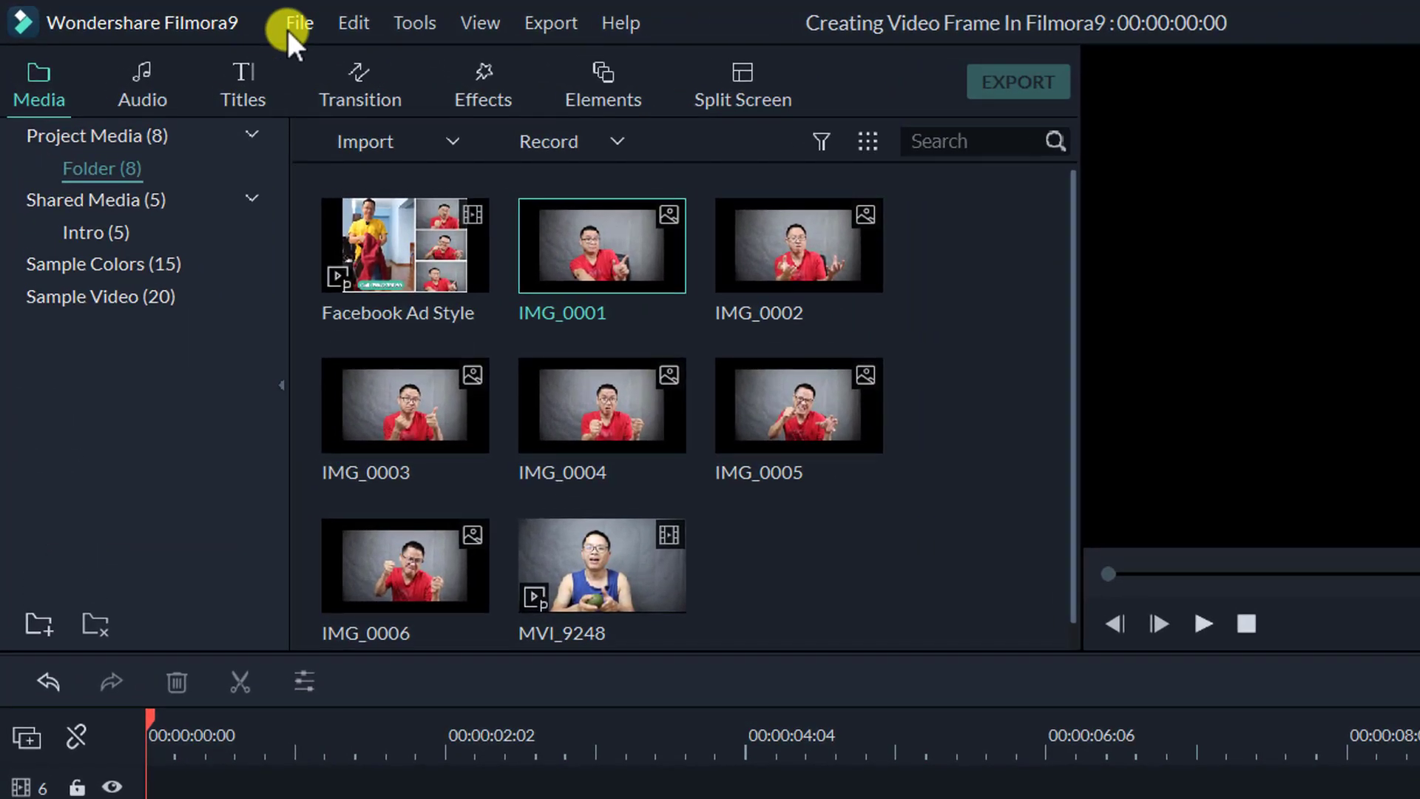
Check the aspect ratio, resolution and frame rate in the project settings
click(225, 16)
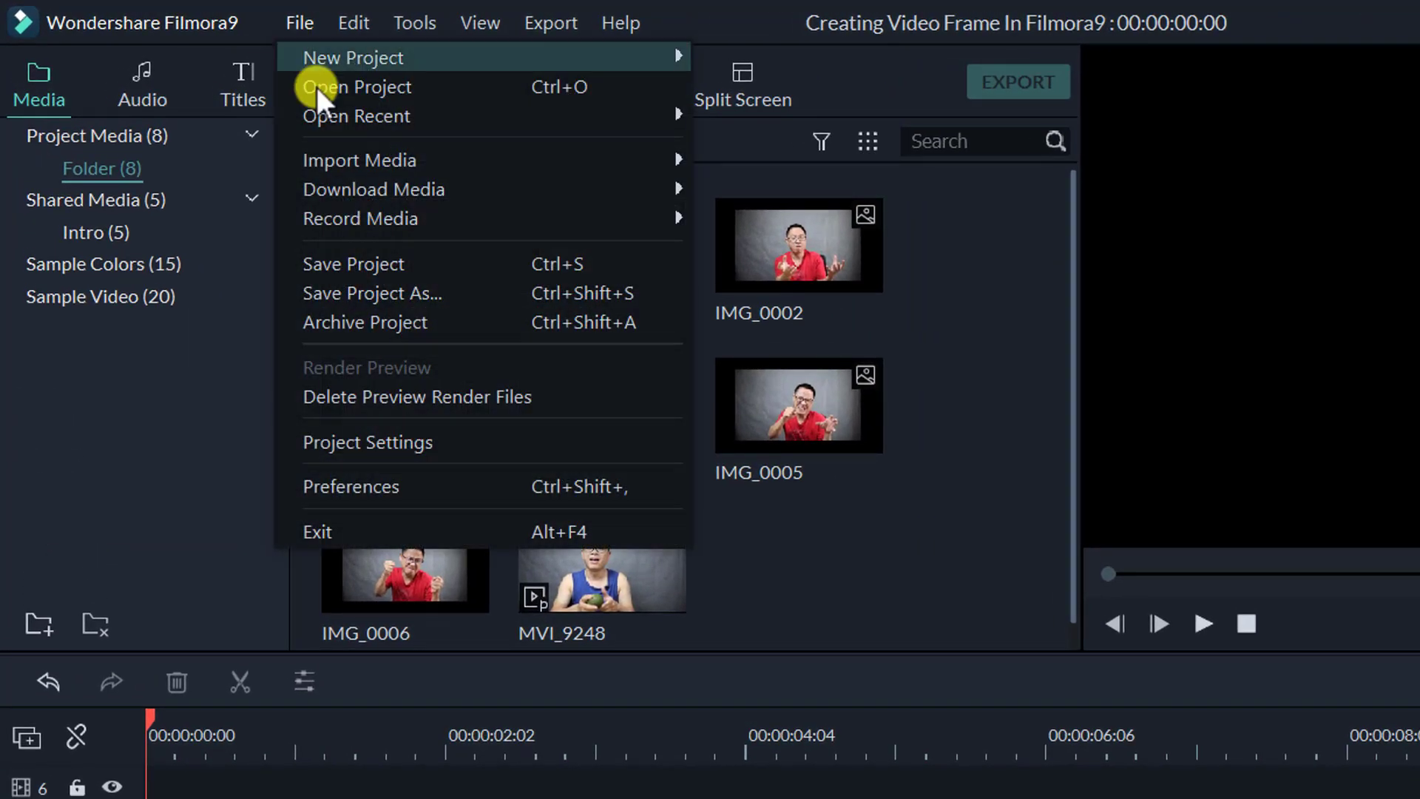
click(349, 443)
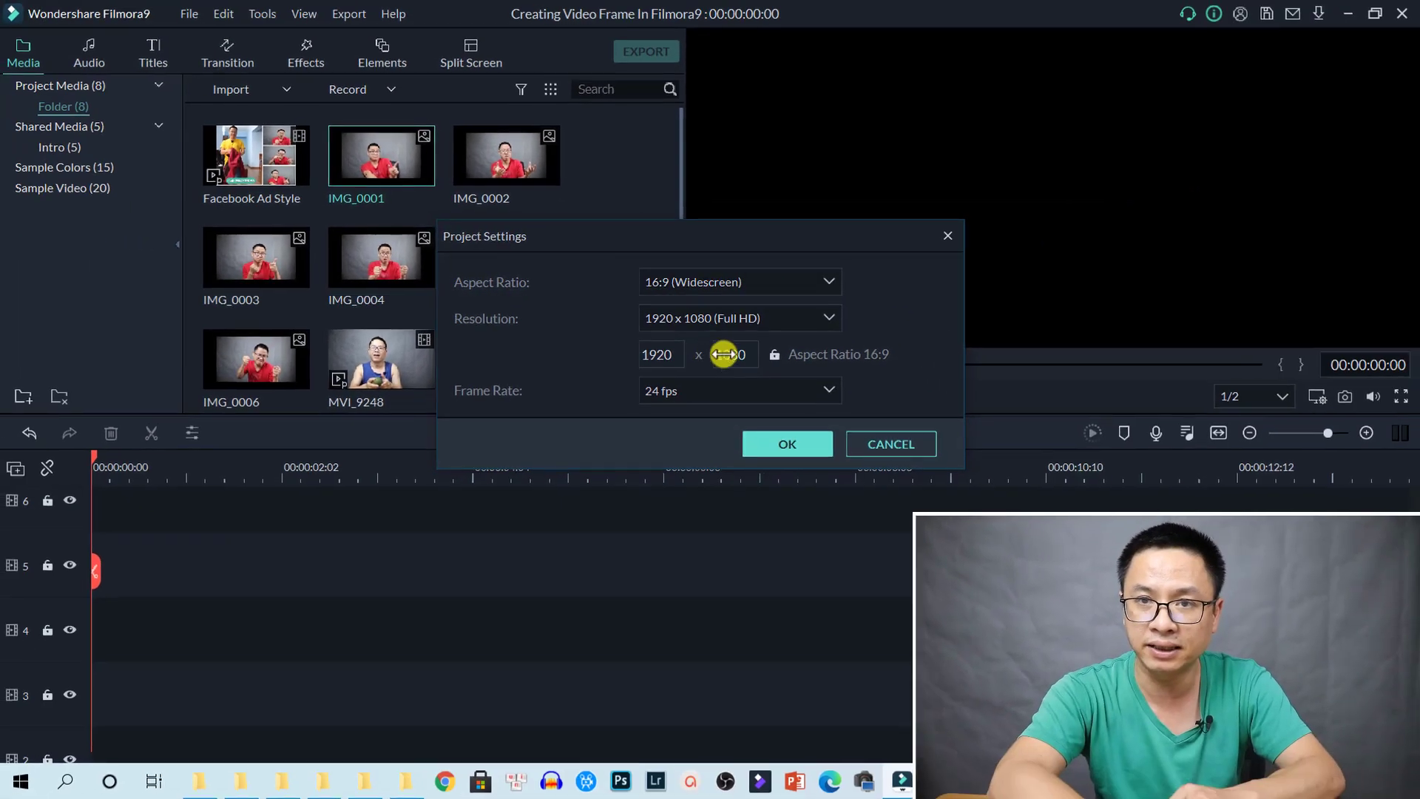
click(860, 595)
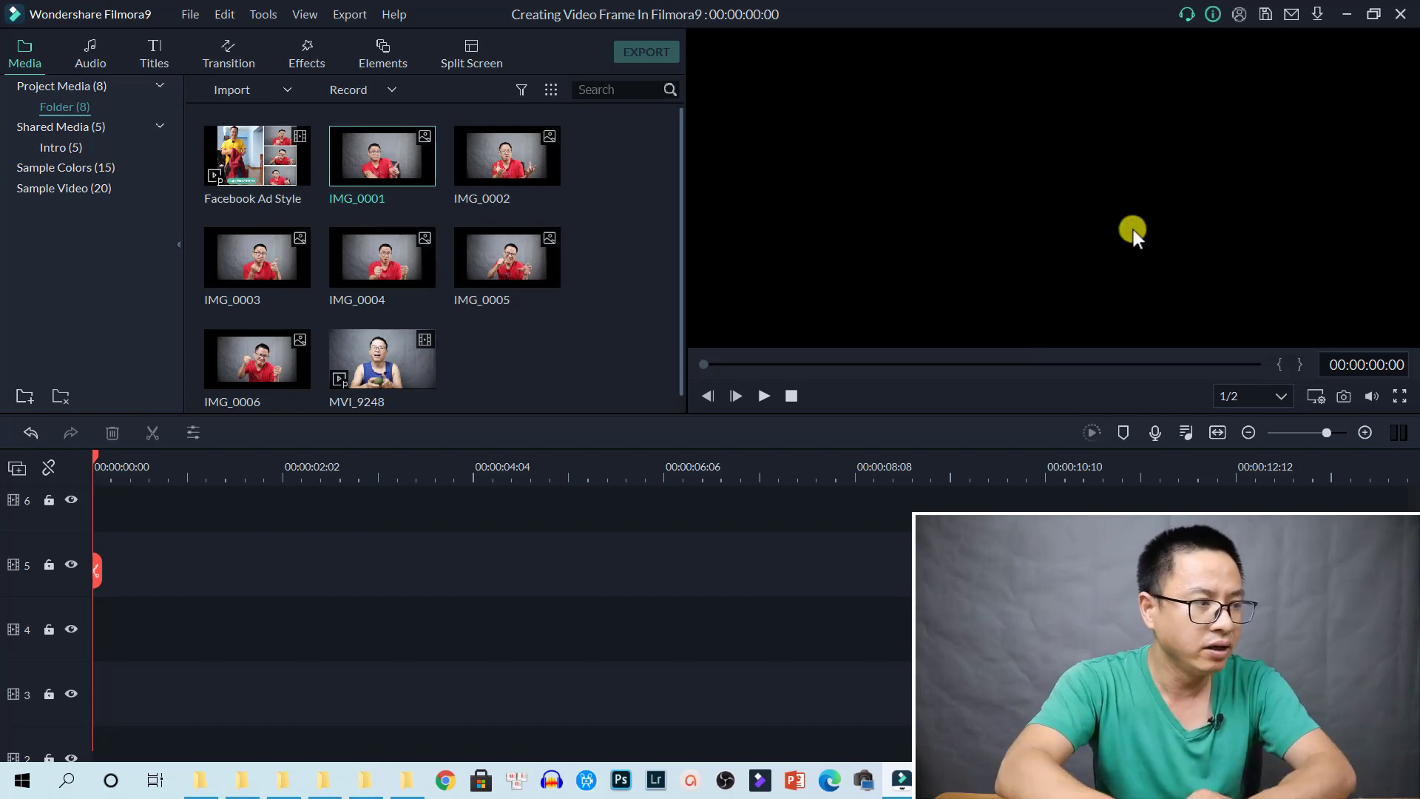
Place the IMG_0001 photo at the start of video track 5
drag(402, 172, 89, 583)
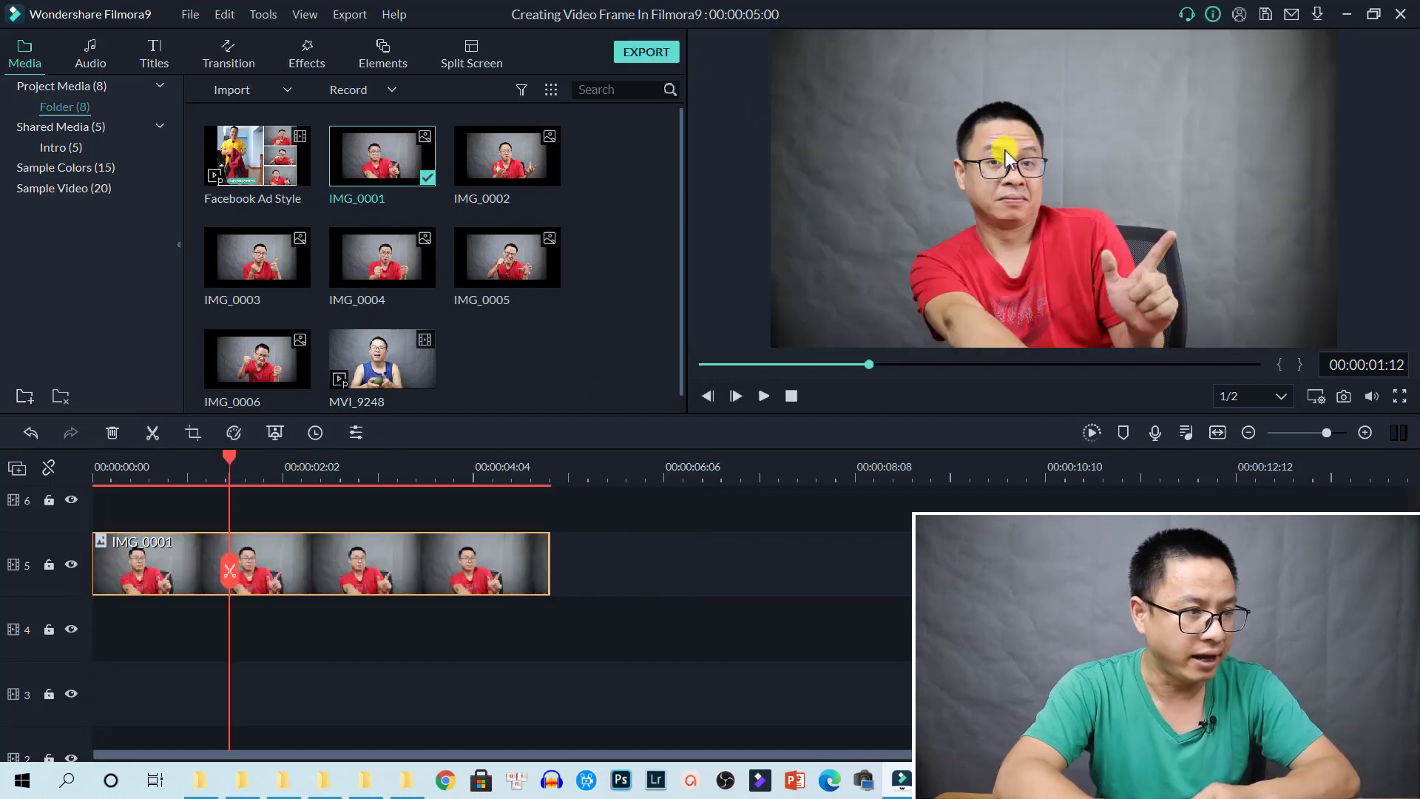
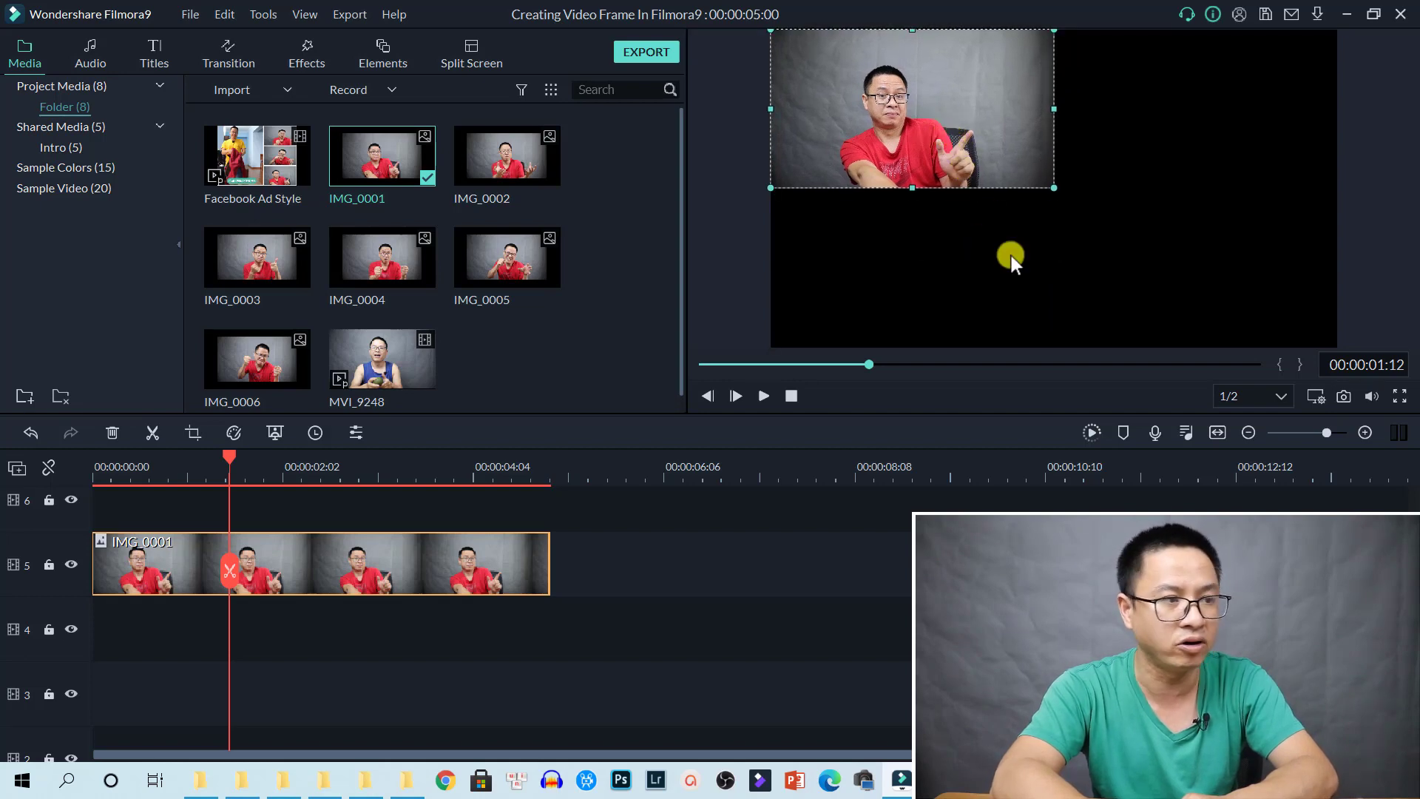
click(851, 565)
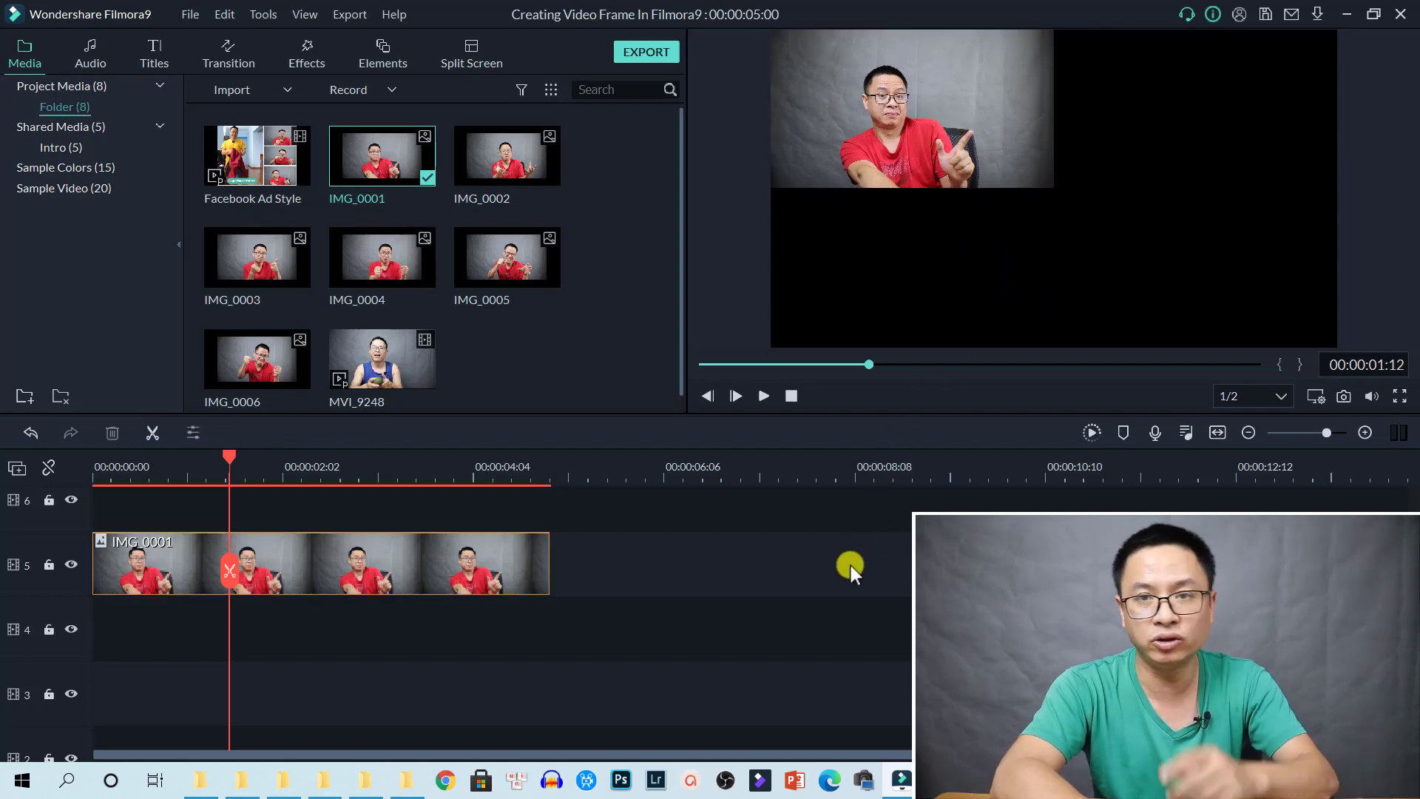
Add the photos IMG_0002, IMG_0004 and IMG_0005 together to video track 4, starting at the beginning of the timeline
click(525, 182)
ctrl+click(529, 288)
ctrl+click(411, 278)
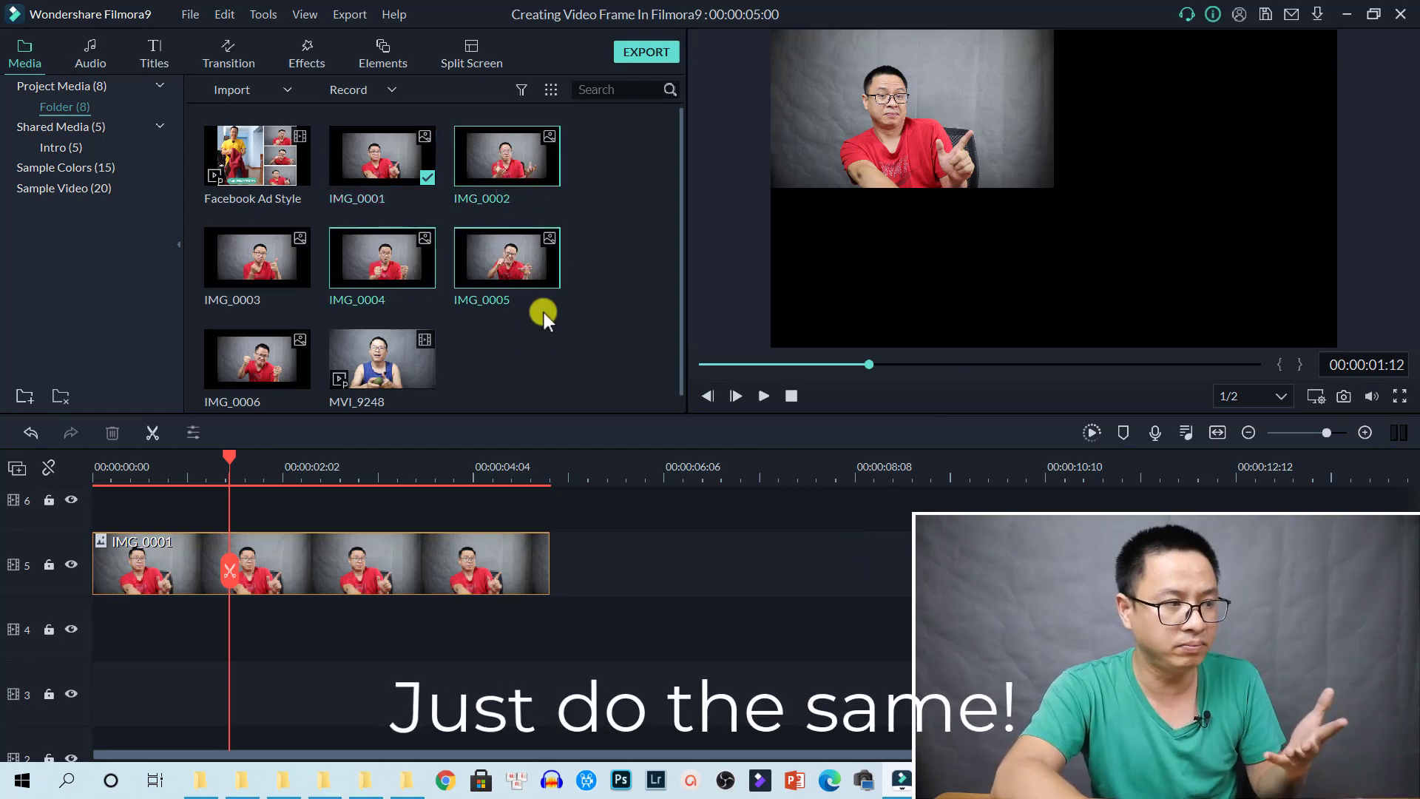
drag(526, 282, 97, 609)
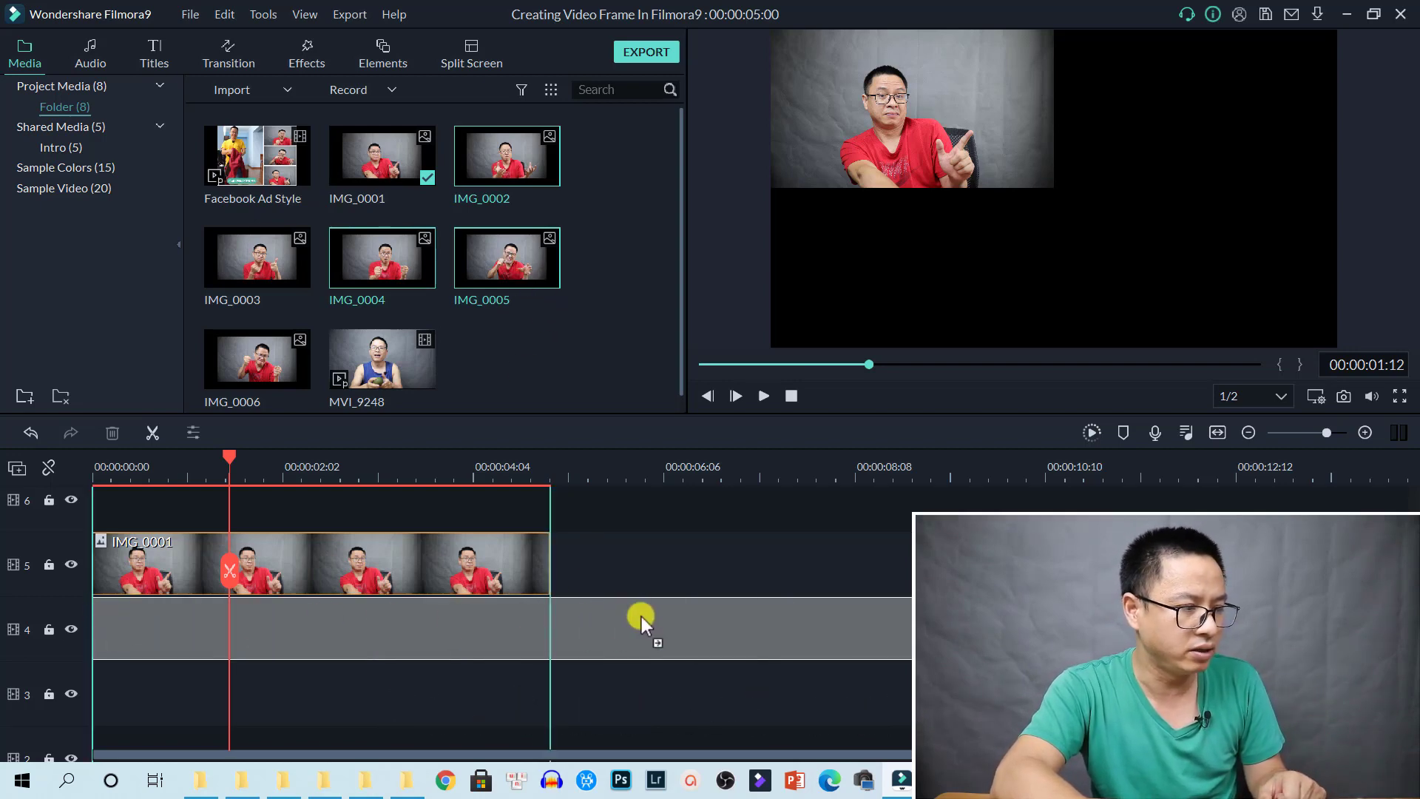
drag(715, 556, 714, 556)
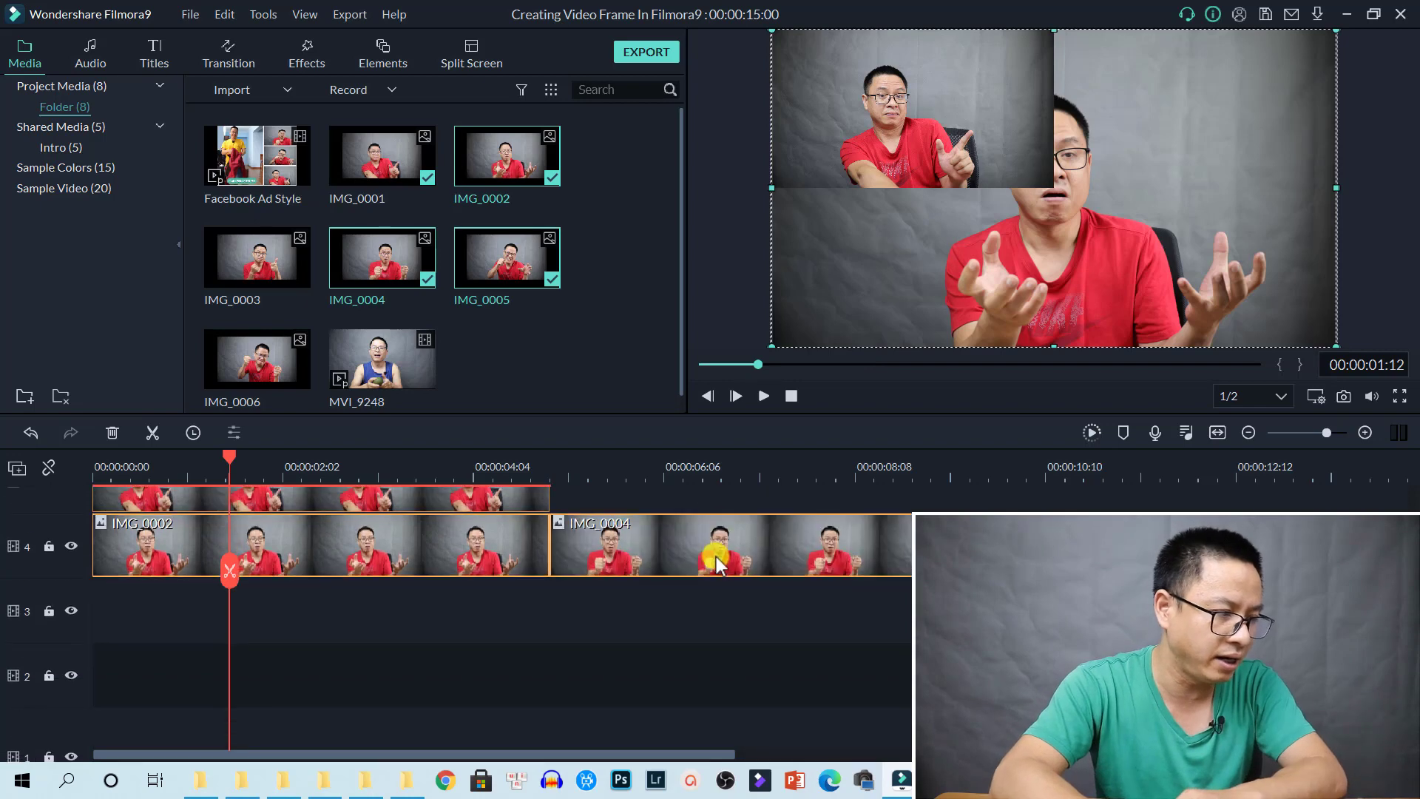
Stack IMG_0004 on video track 3 and IMG_0005 on video track 2, both aligned to the timeline start
click(798, 583)
double_click(796, 564)
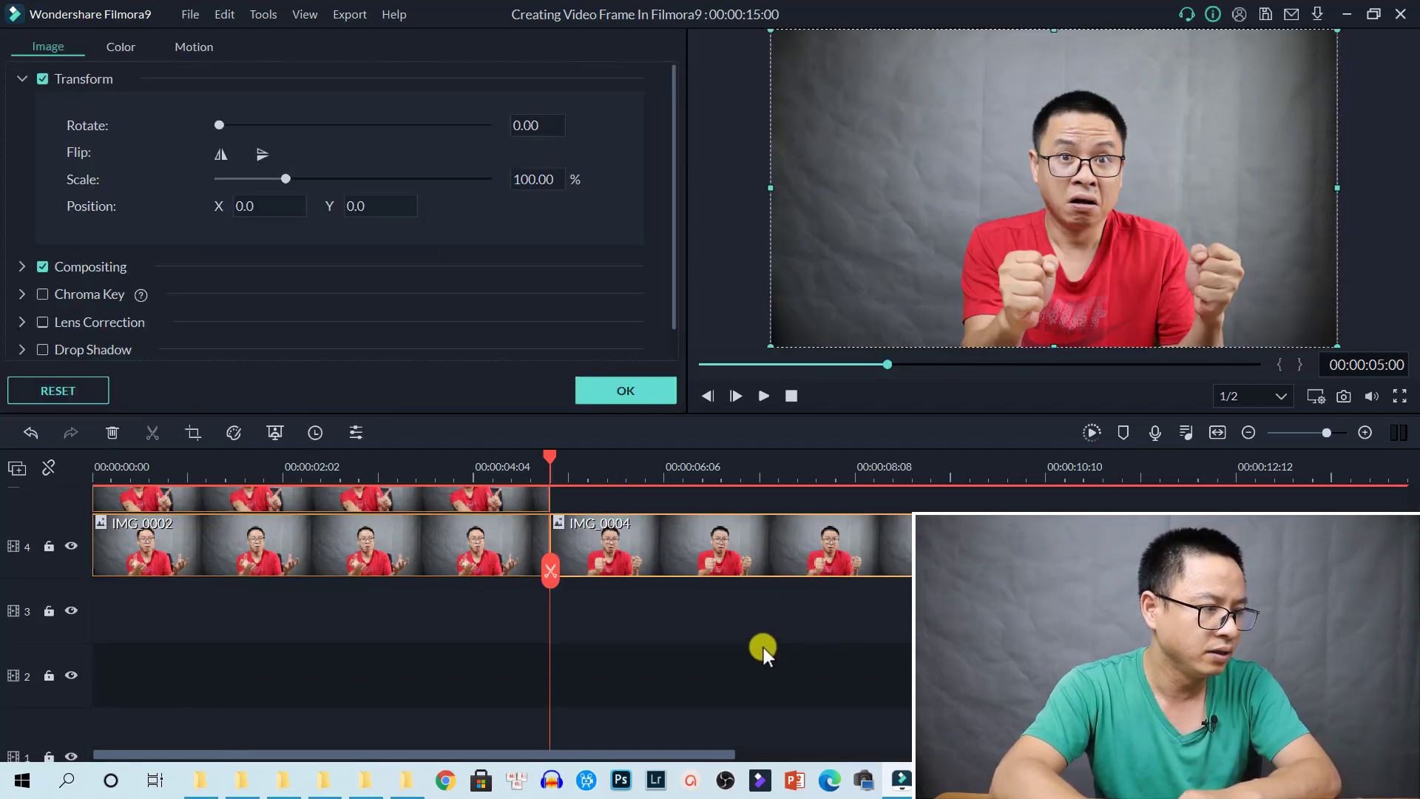
drag(773, 569, 185, 668)
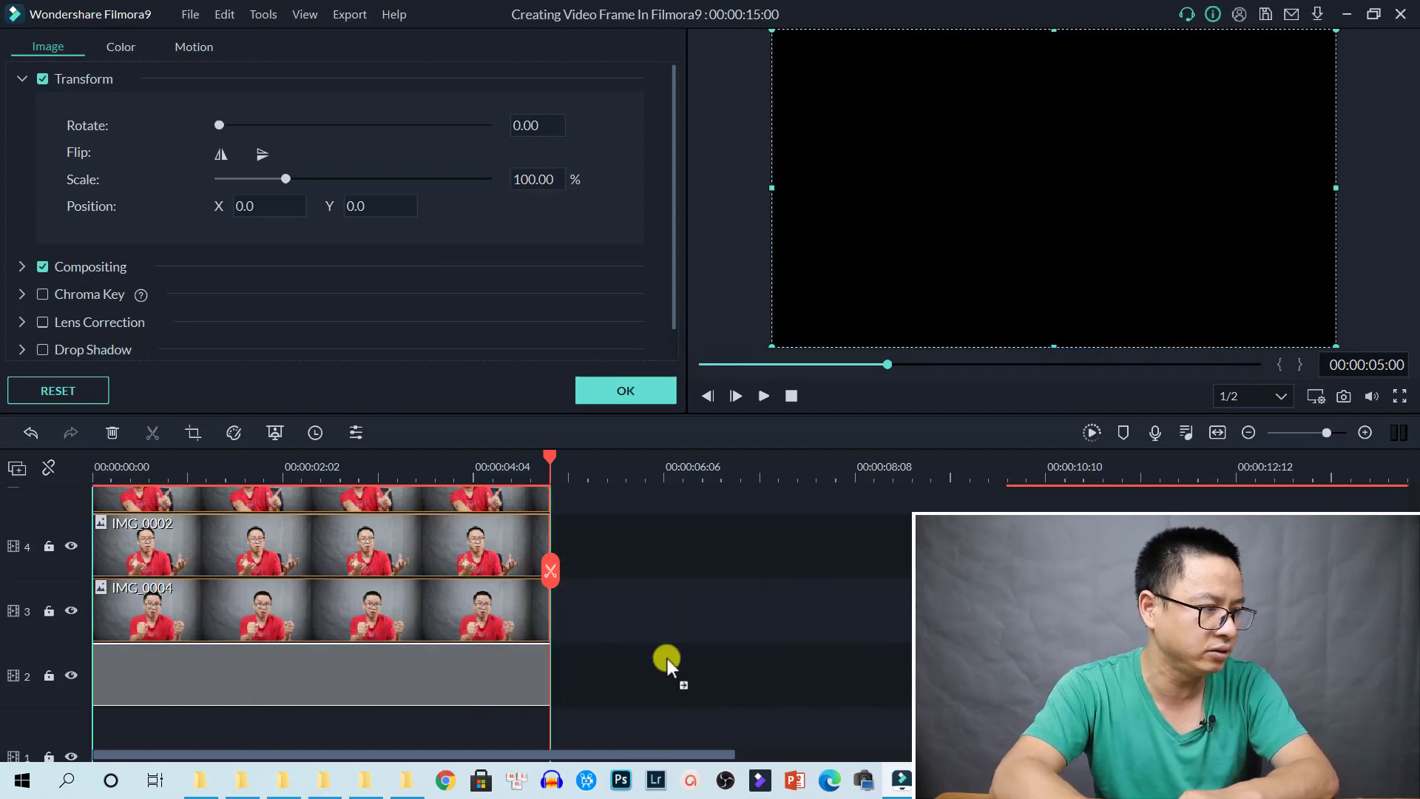
drag(780, 641, 781, 641)
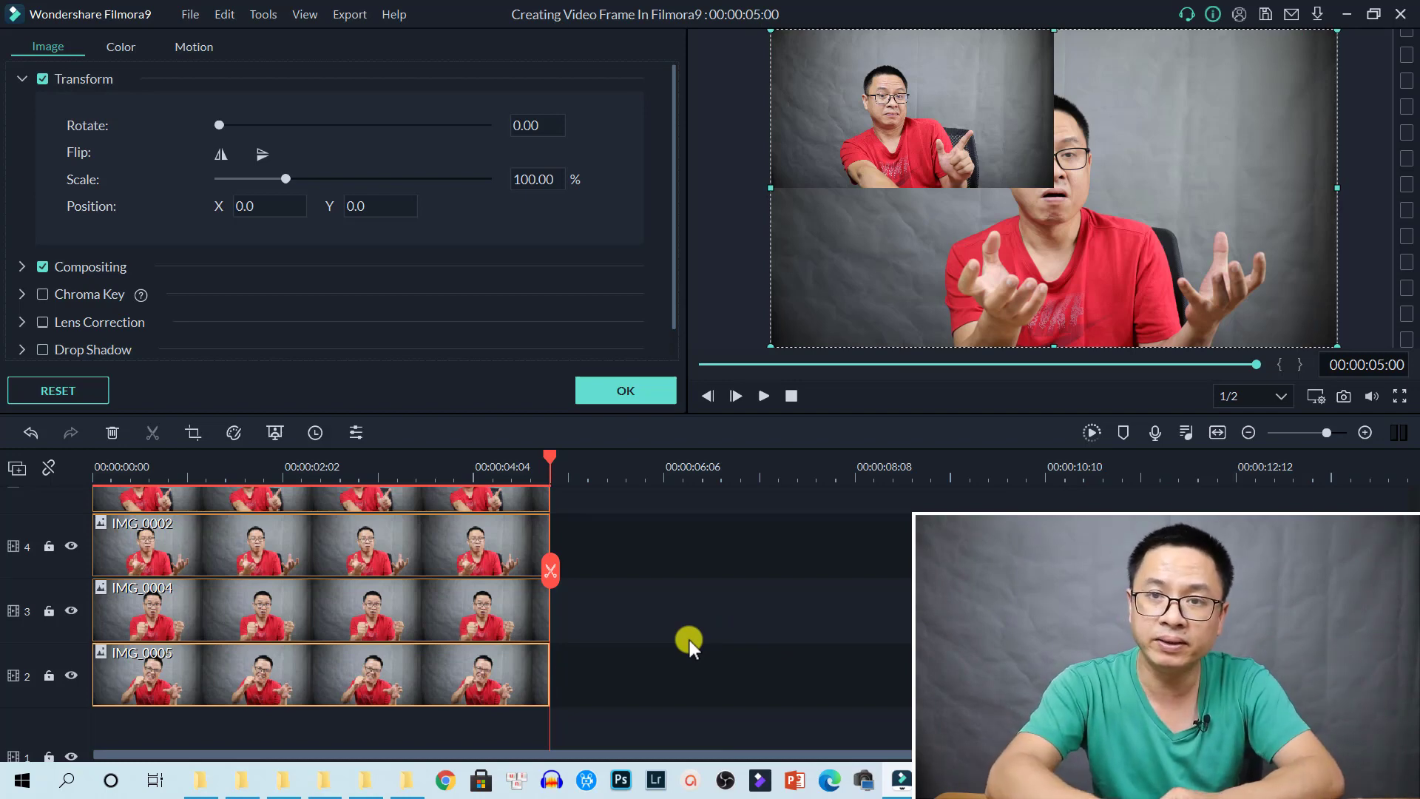
Set the scale of the IMG_0004 clip on track 3 to 50%
key(ctrl+a)
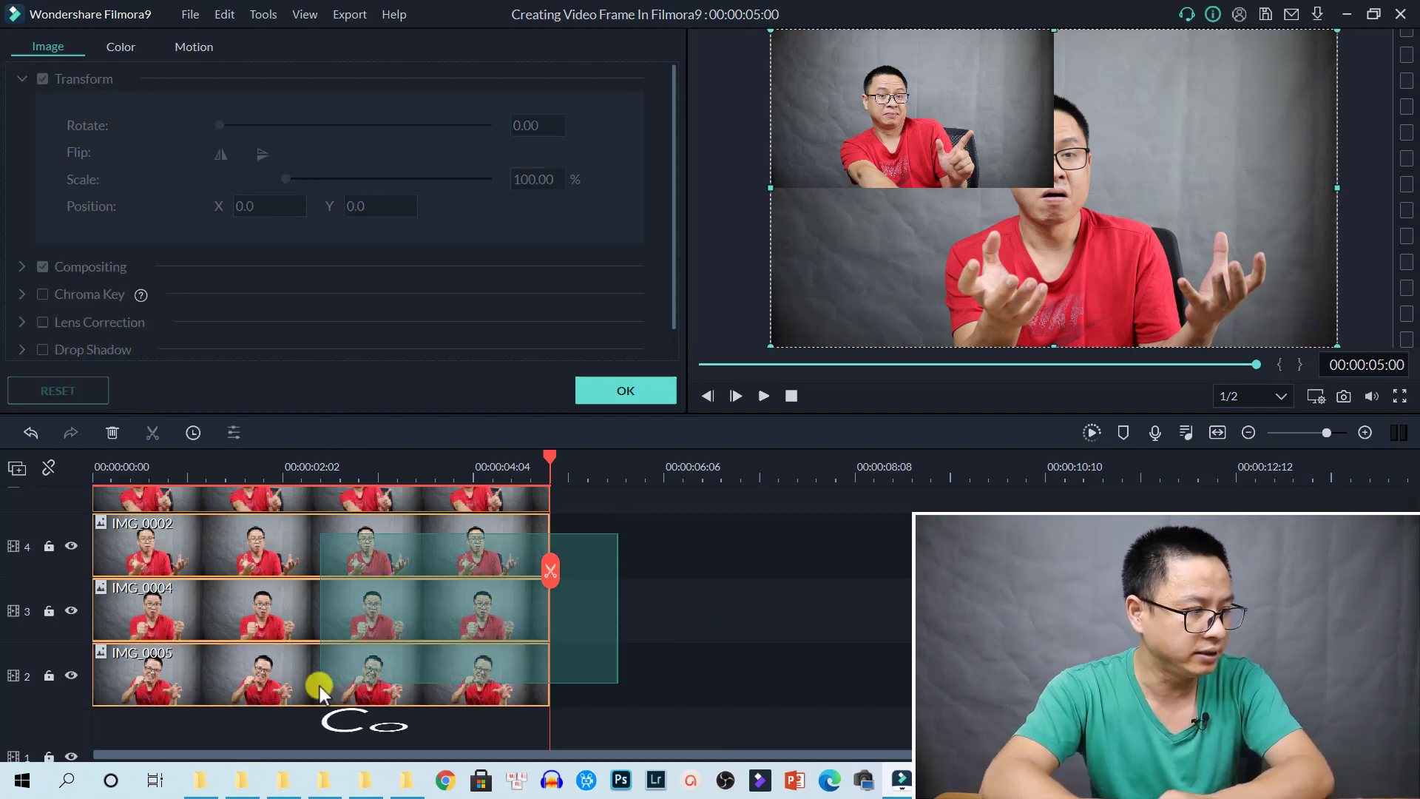
click(352, 615)
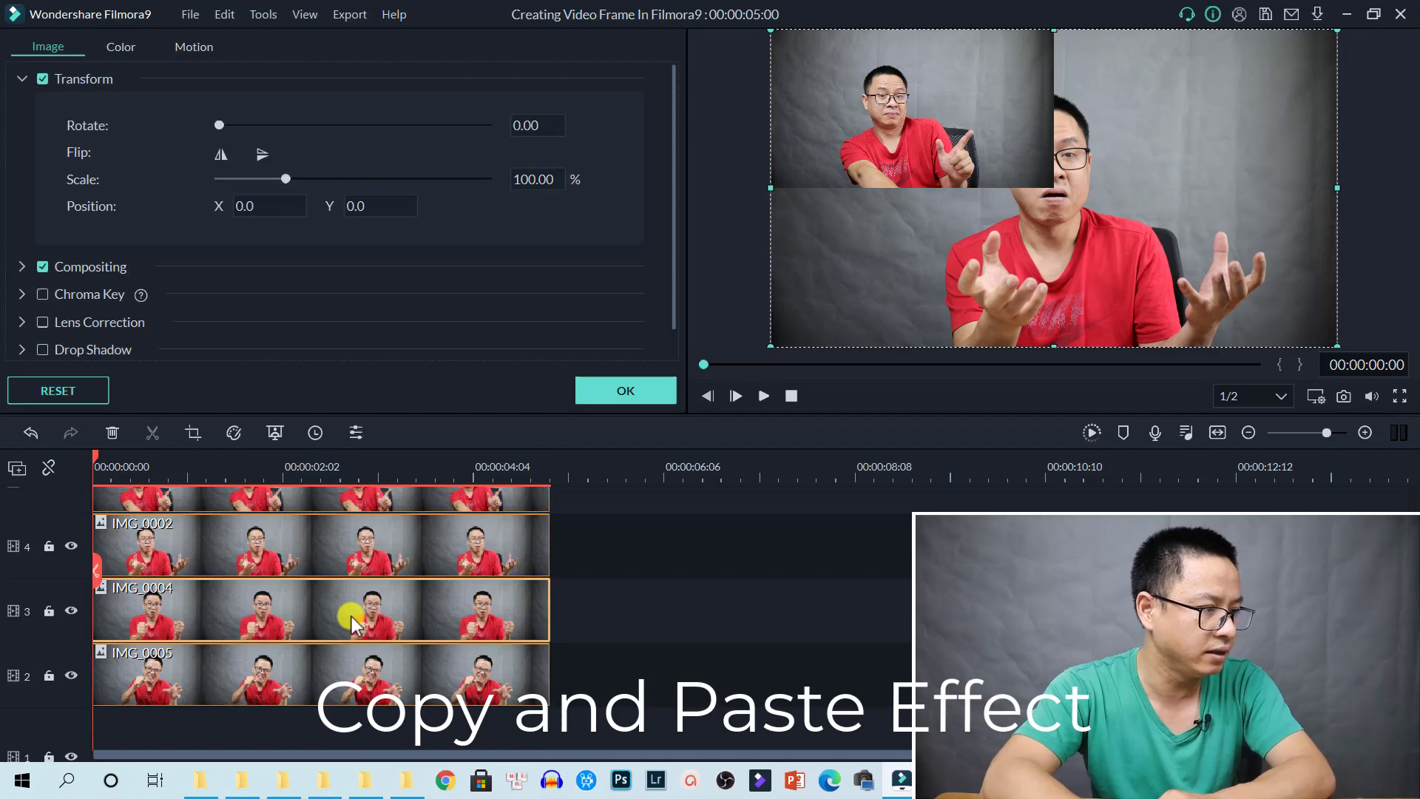
click(527, 180)
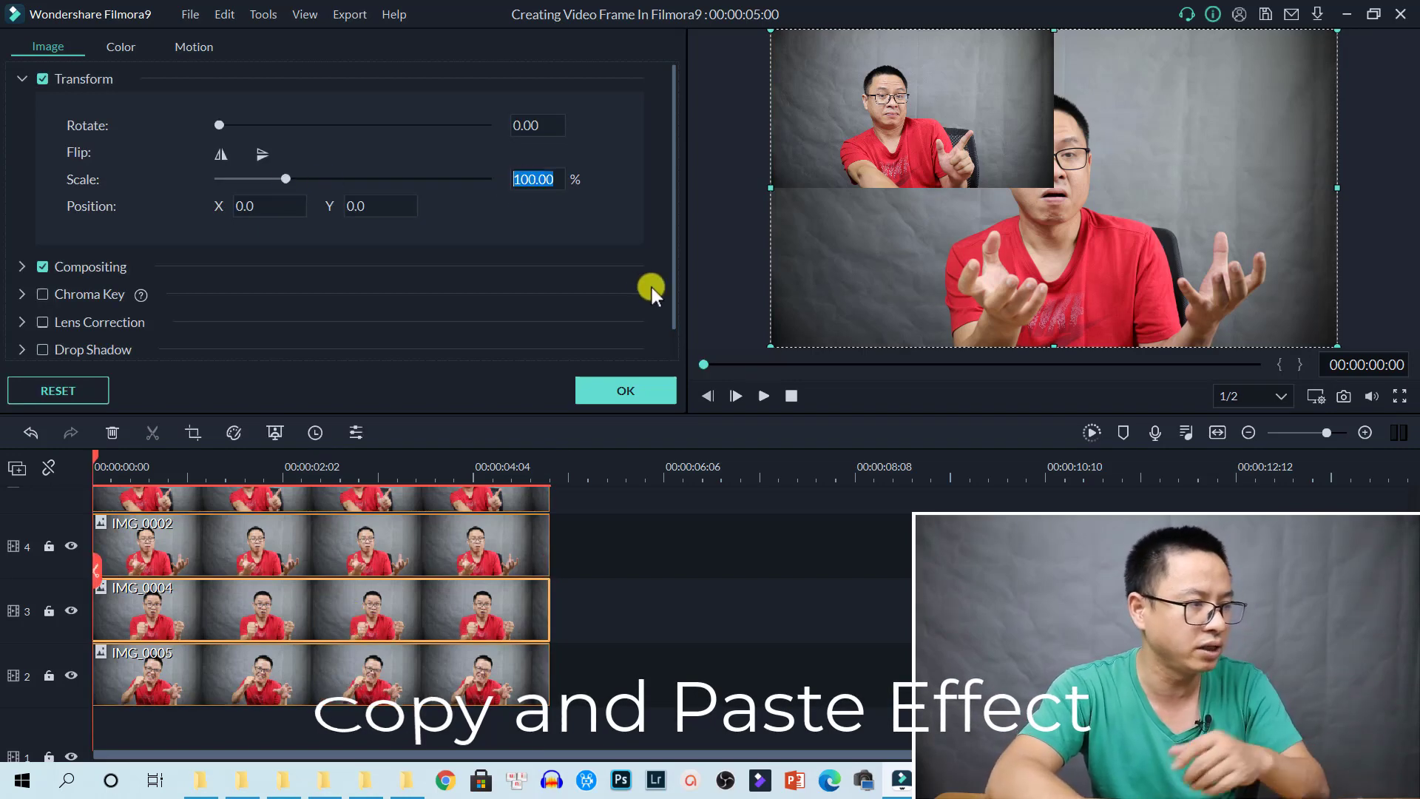
text(50)
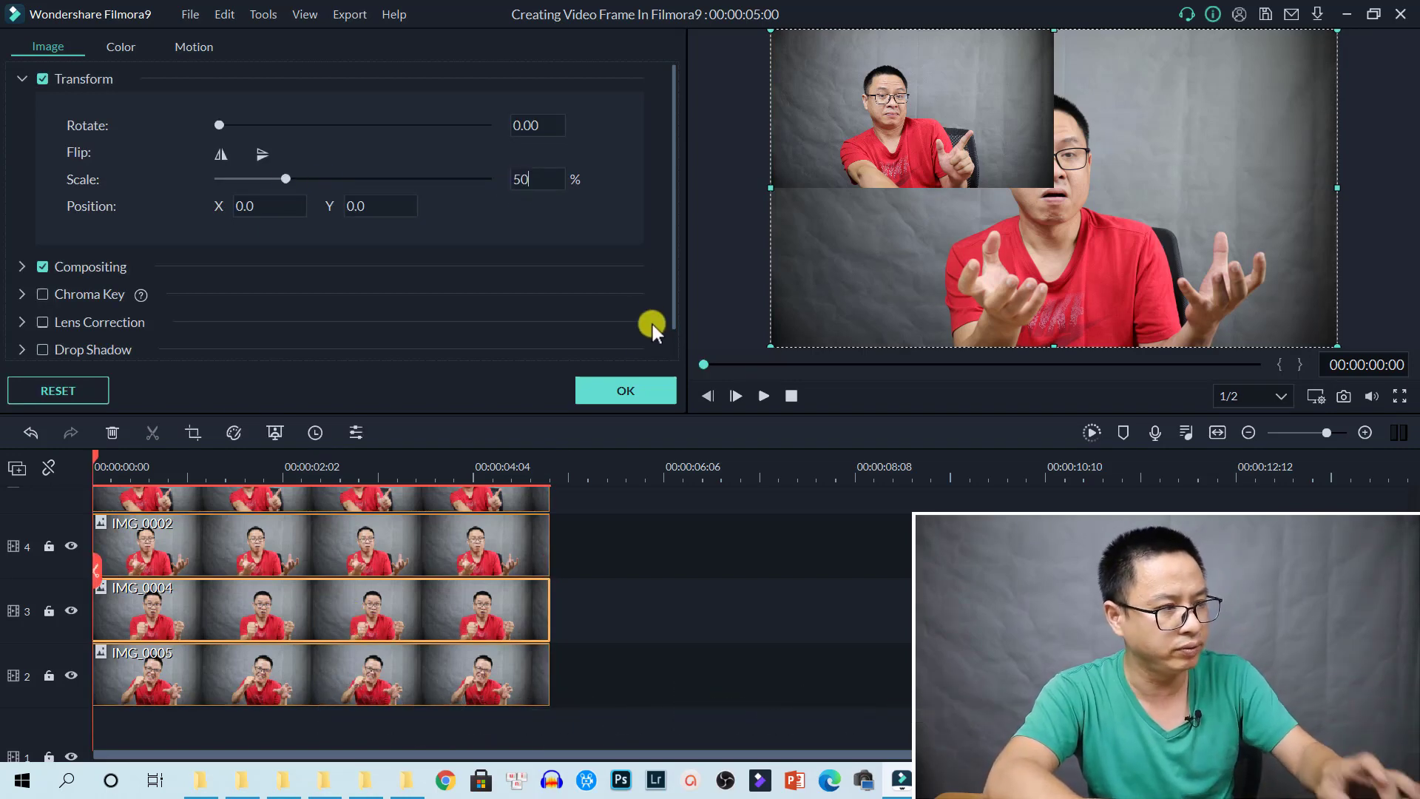
click(631, 394)
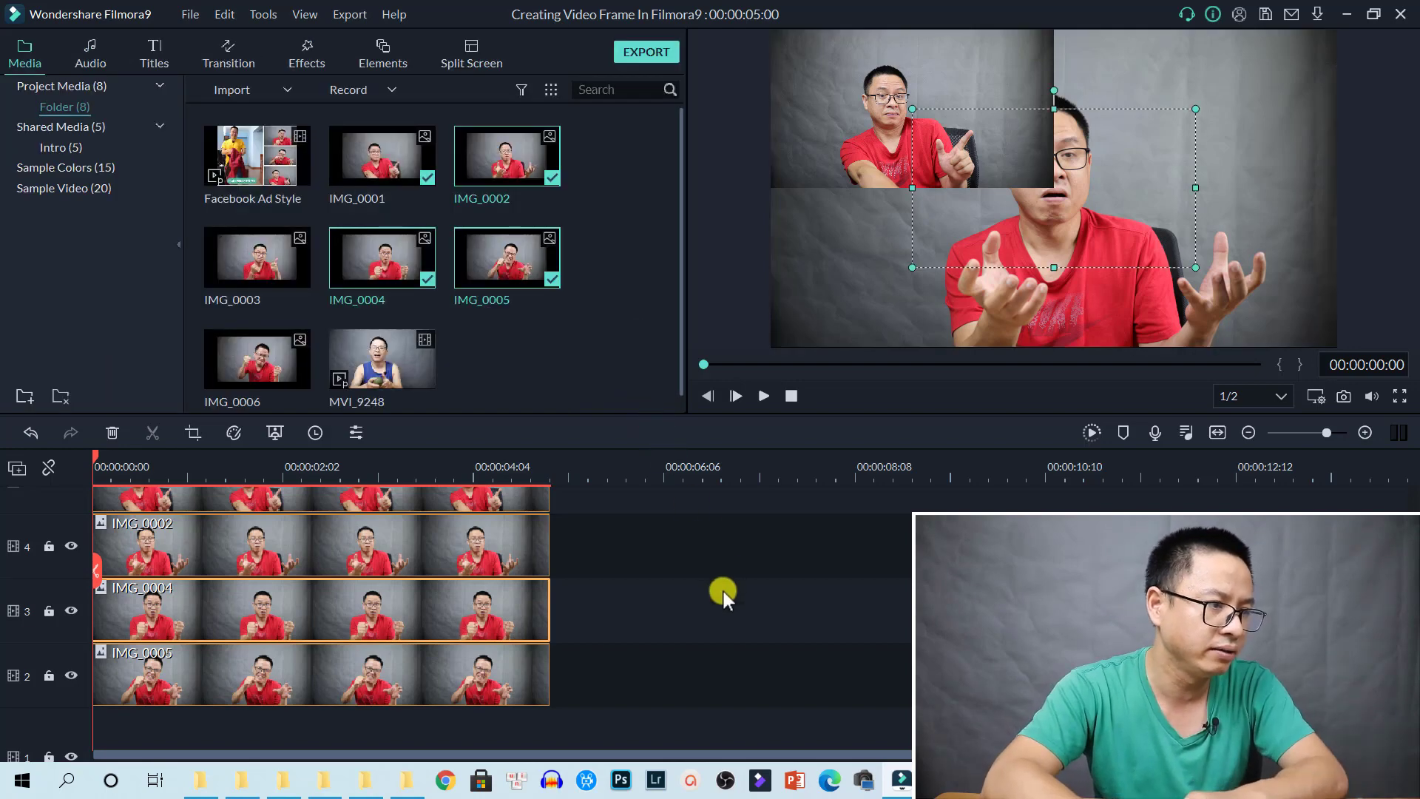
Copy the effect of the IMG_0004 clip on track 3 and paste it onto the IMG_0002, IMG_0004 and IMG_0005 clips together
click(687, 598)
click(365, 539)
click(397, 605)
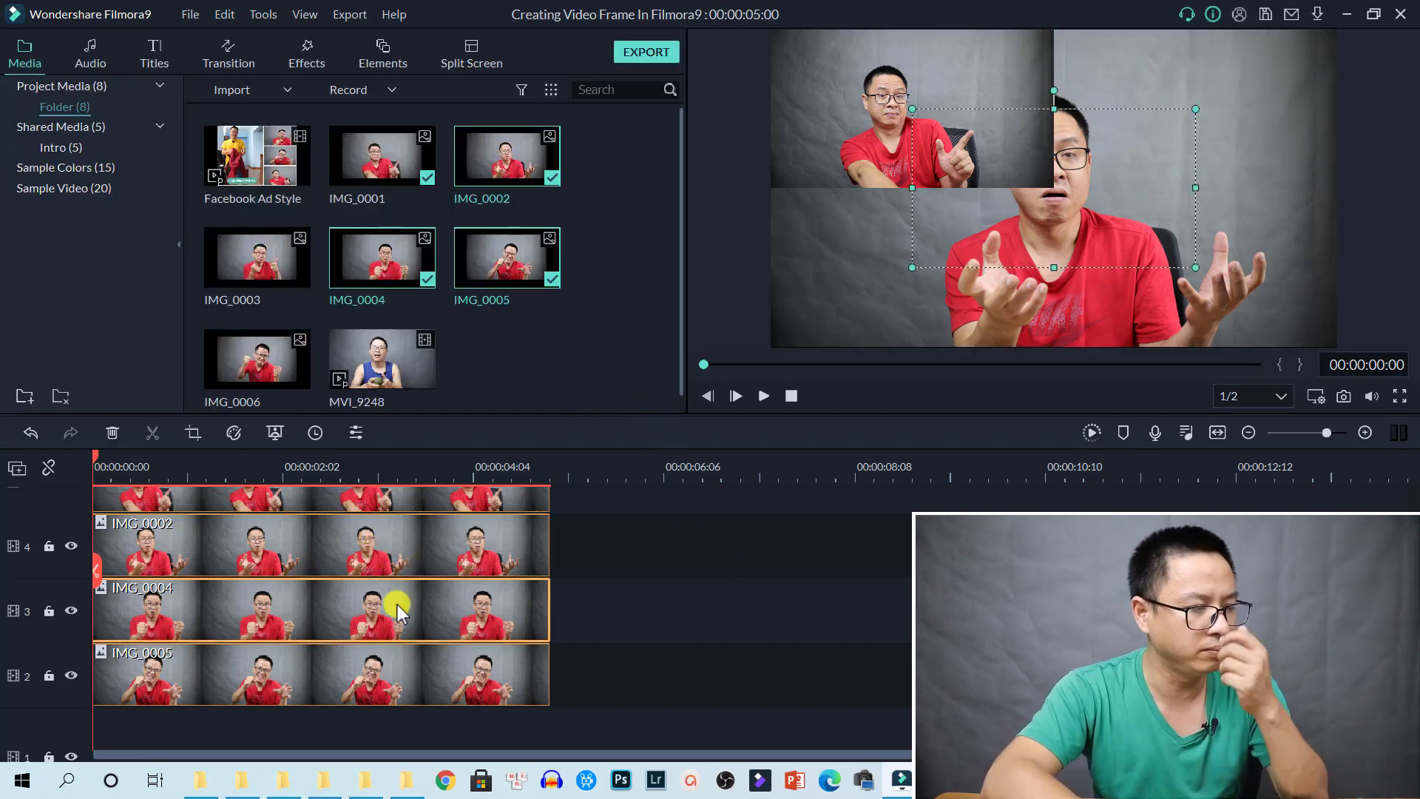
right_click(397, 605)
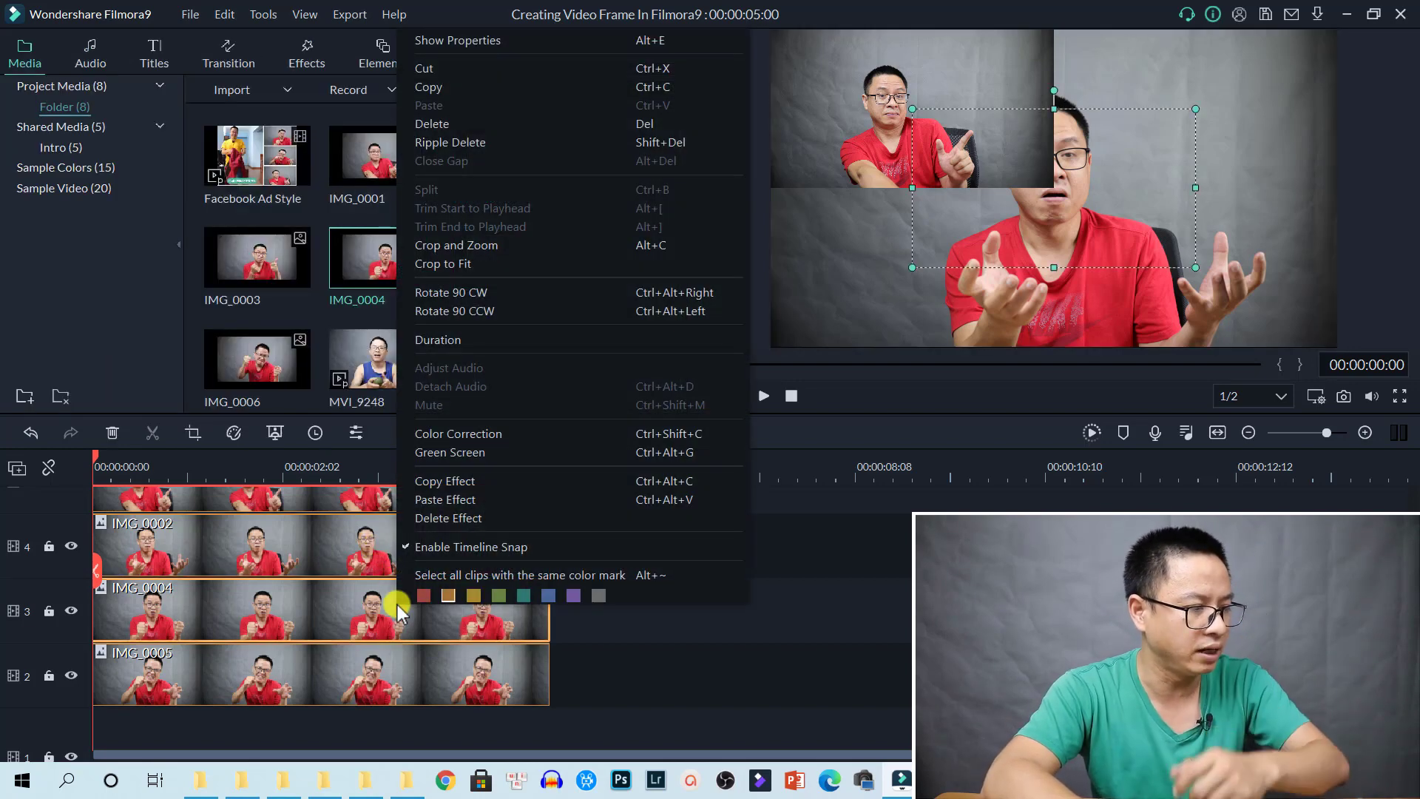
click(437, 482)
drag(619, 543, 377, 673)
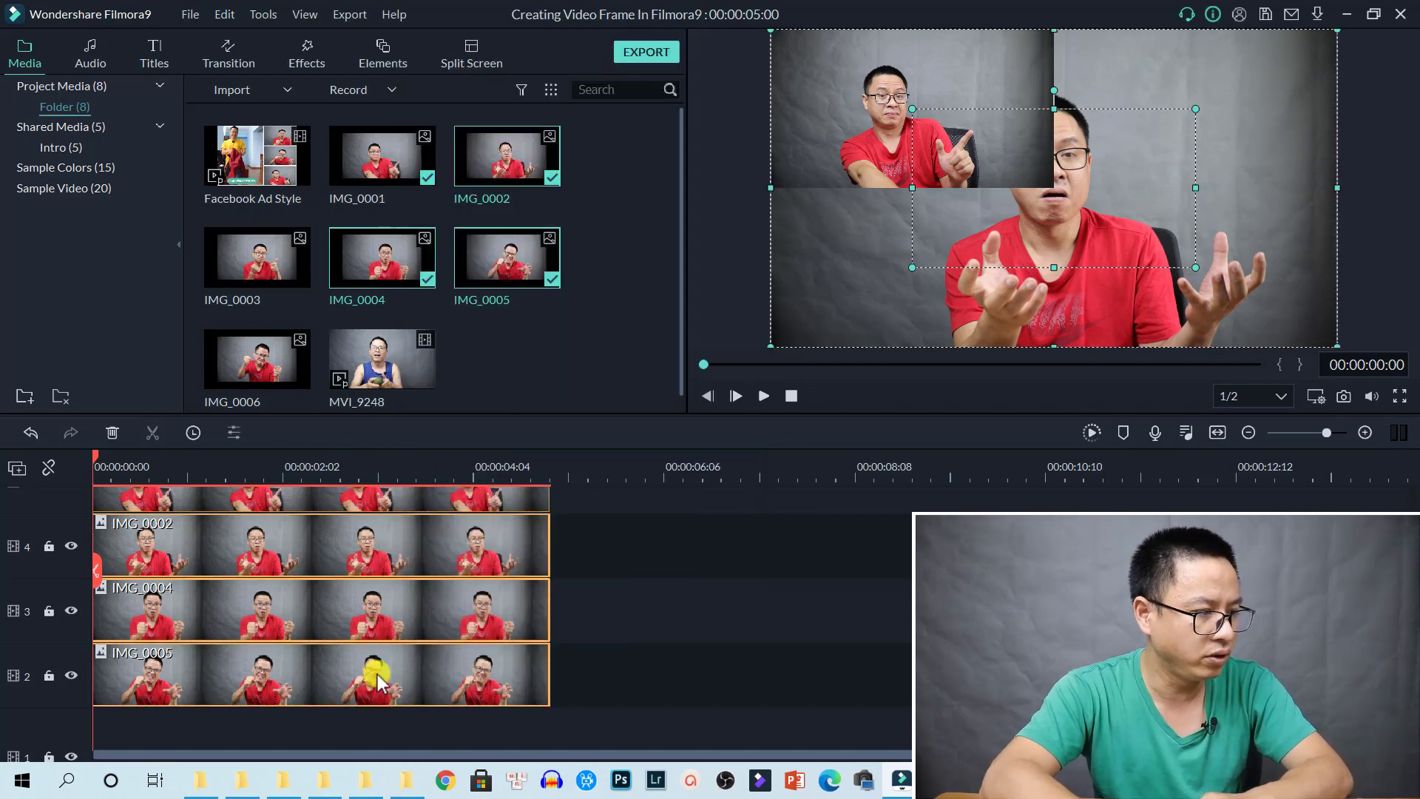
right_click(439, 549)
click(477, 446)
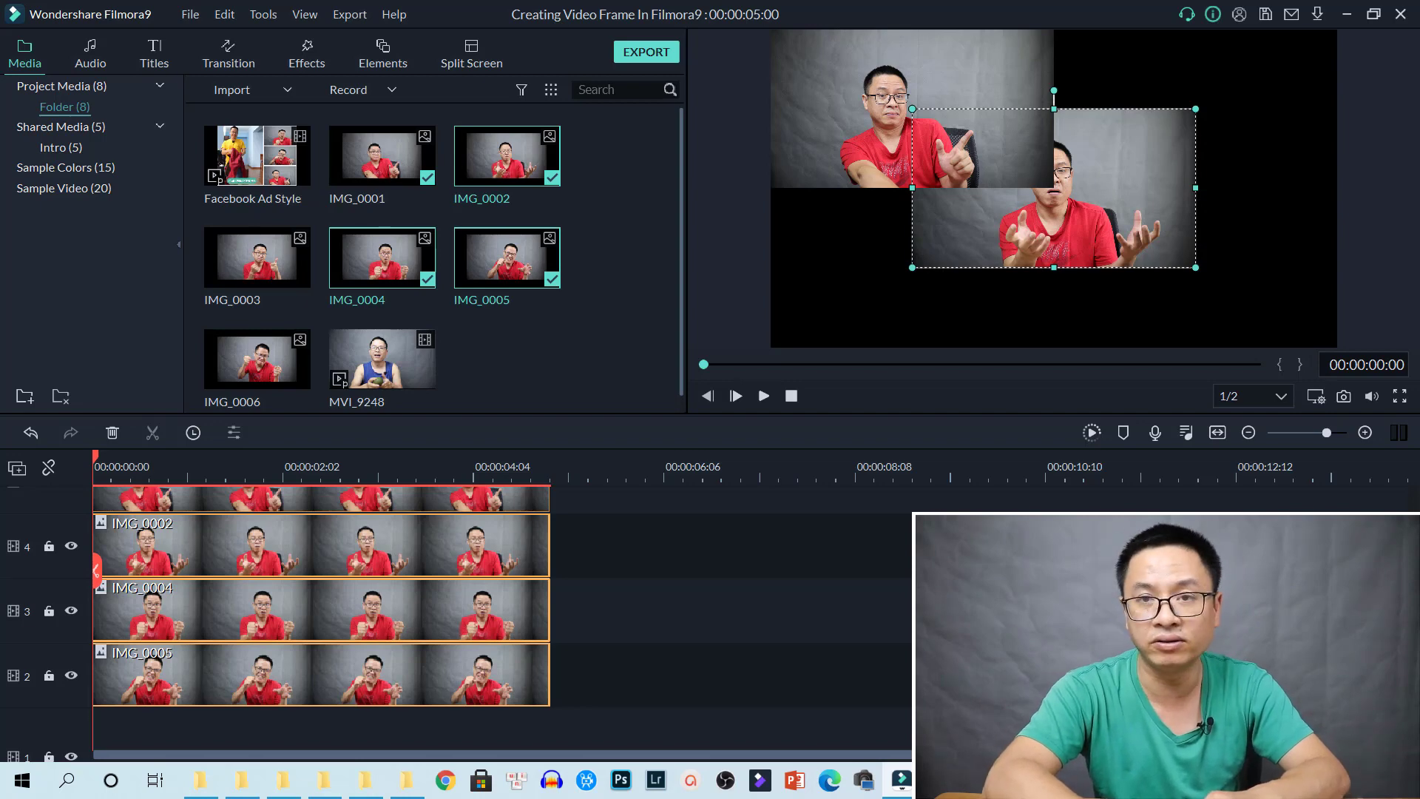
Arrange the photos in the preview with IMG_0002 in the upper-right quadrant, IMG_0004 in the lower-right and IMG_0005 in the lower-left
click(1078, 244)
drag(1023, 235, 1156, 158)
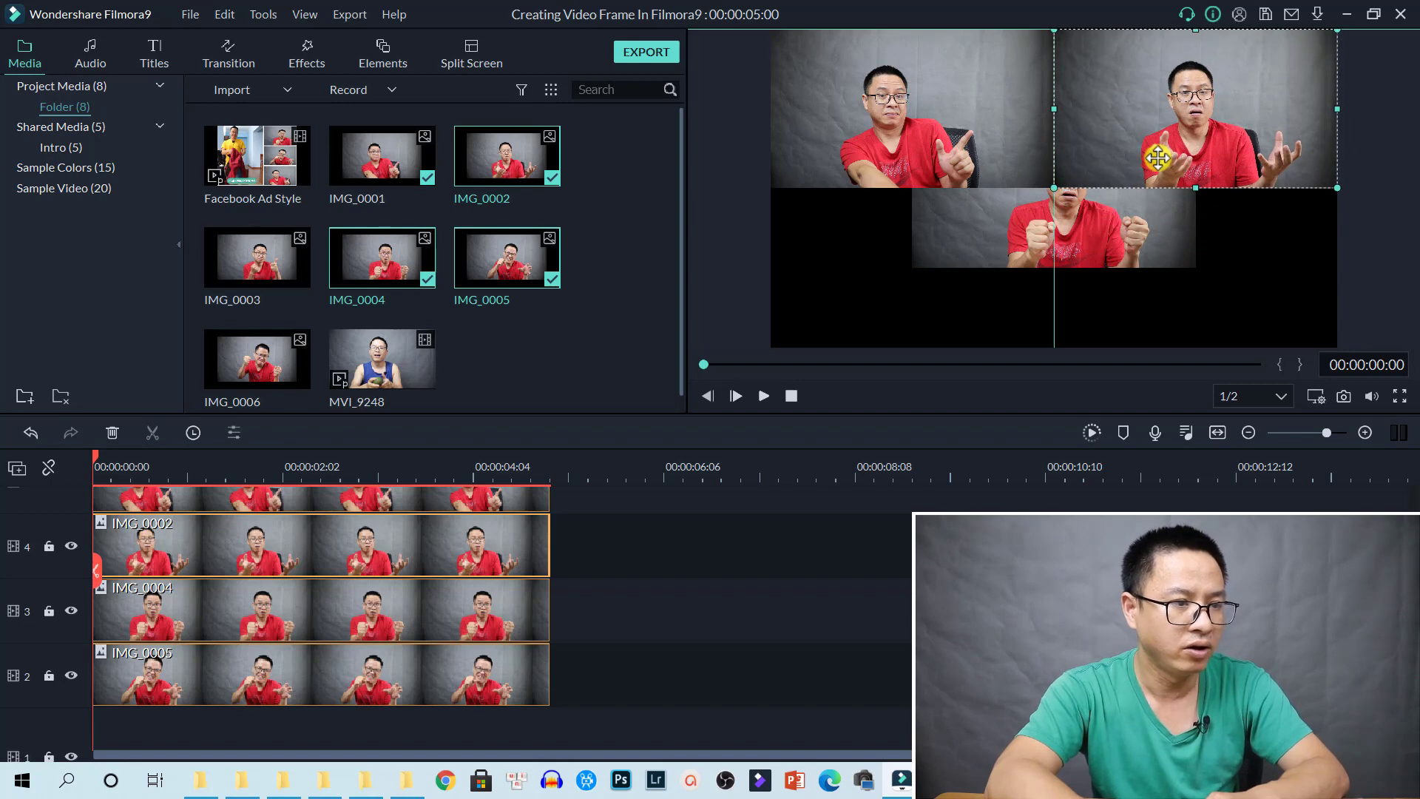
click(1121, 230)
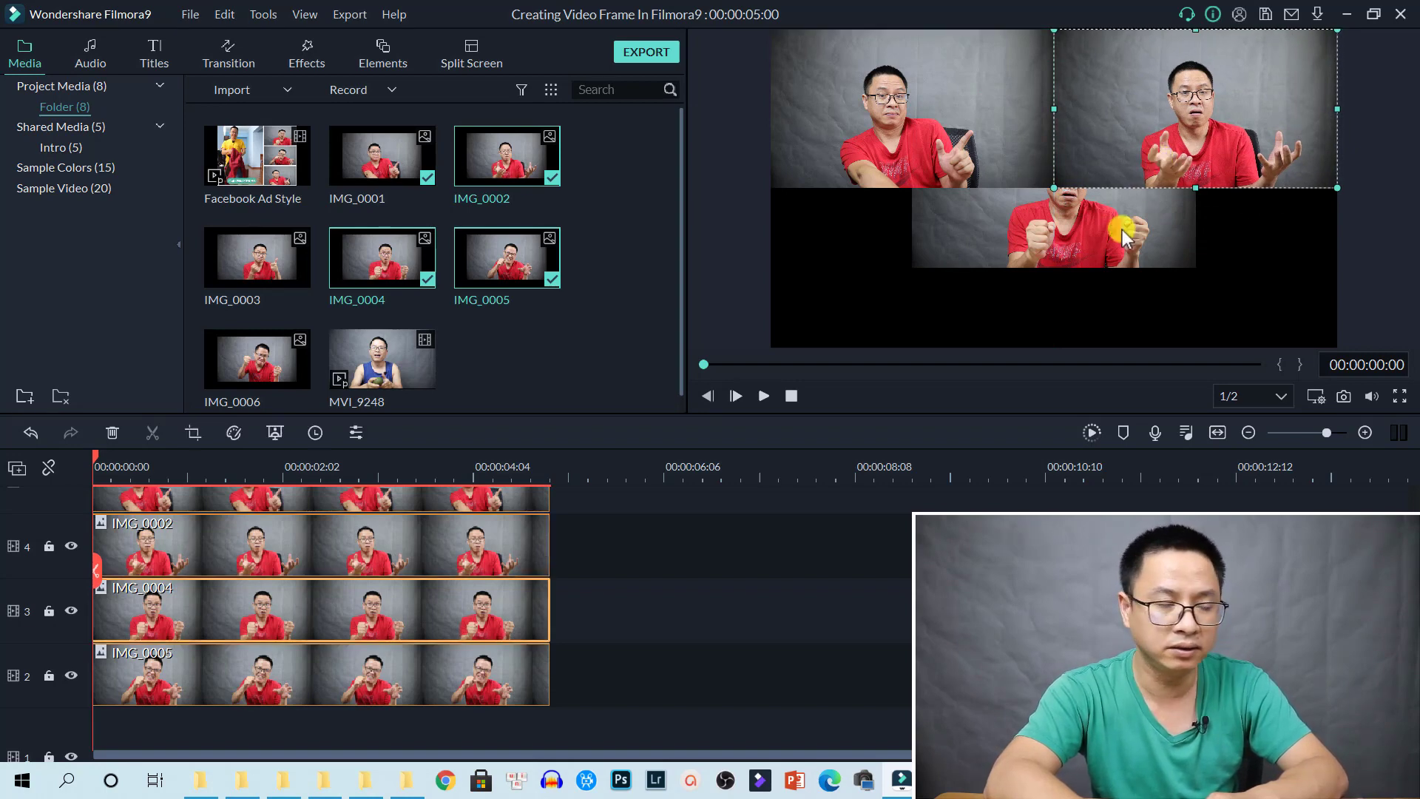
drag(1121, 230, 1243, 314)
click(964, 241)
drag(964, 241, 848, 306)
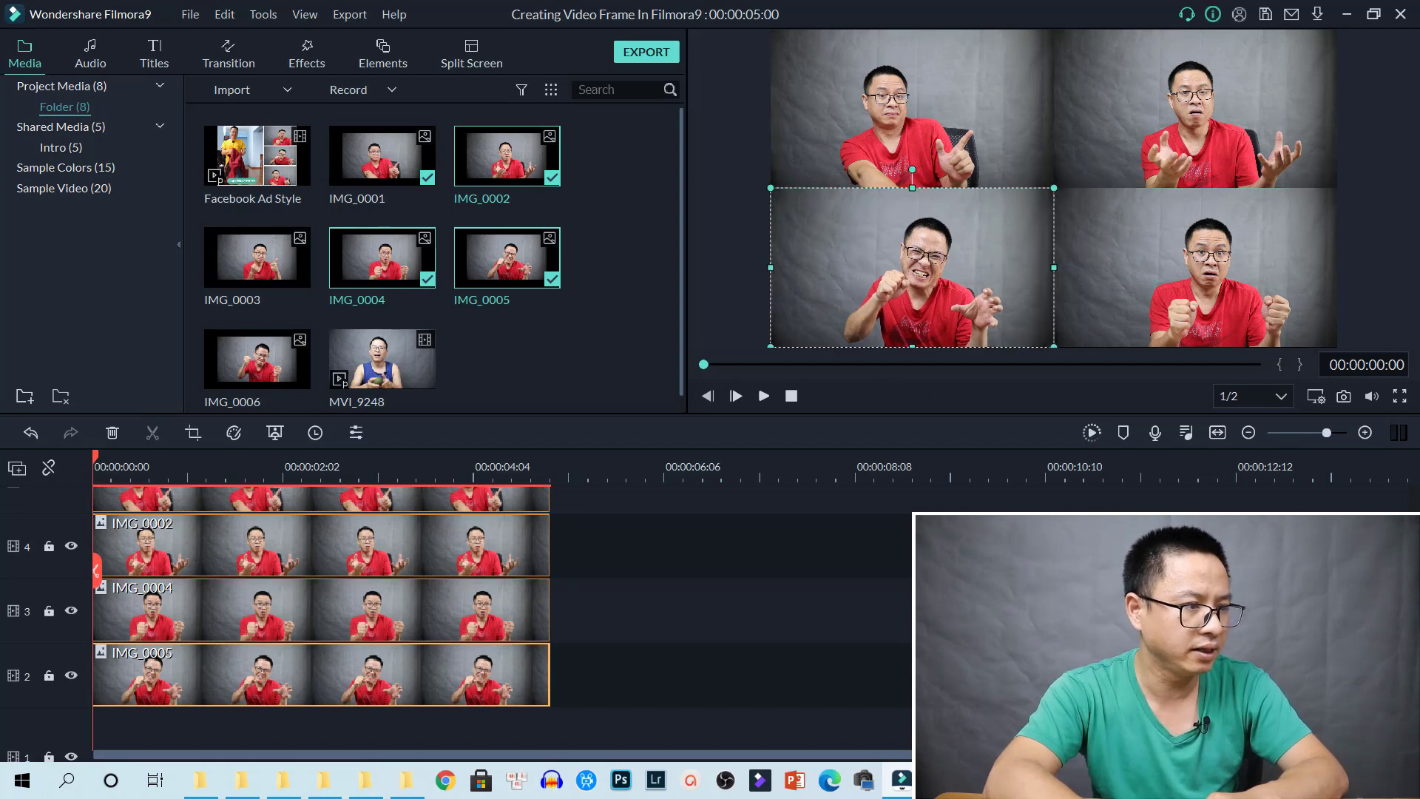
click(961, 547)
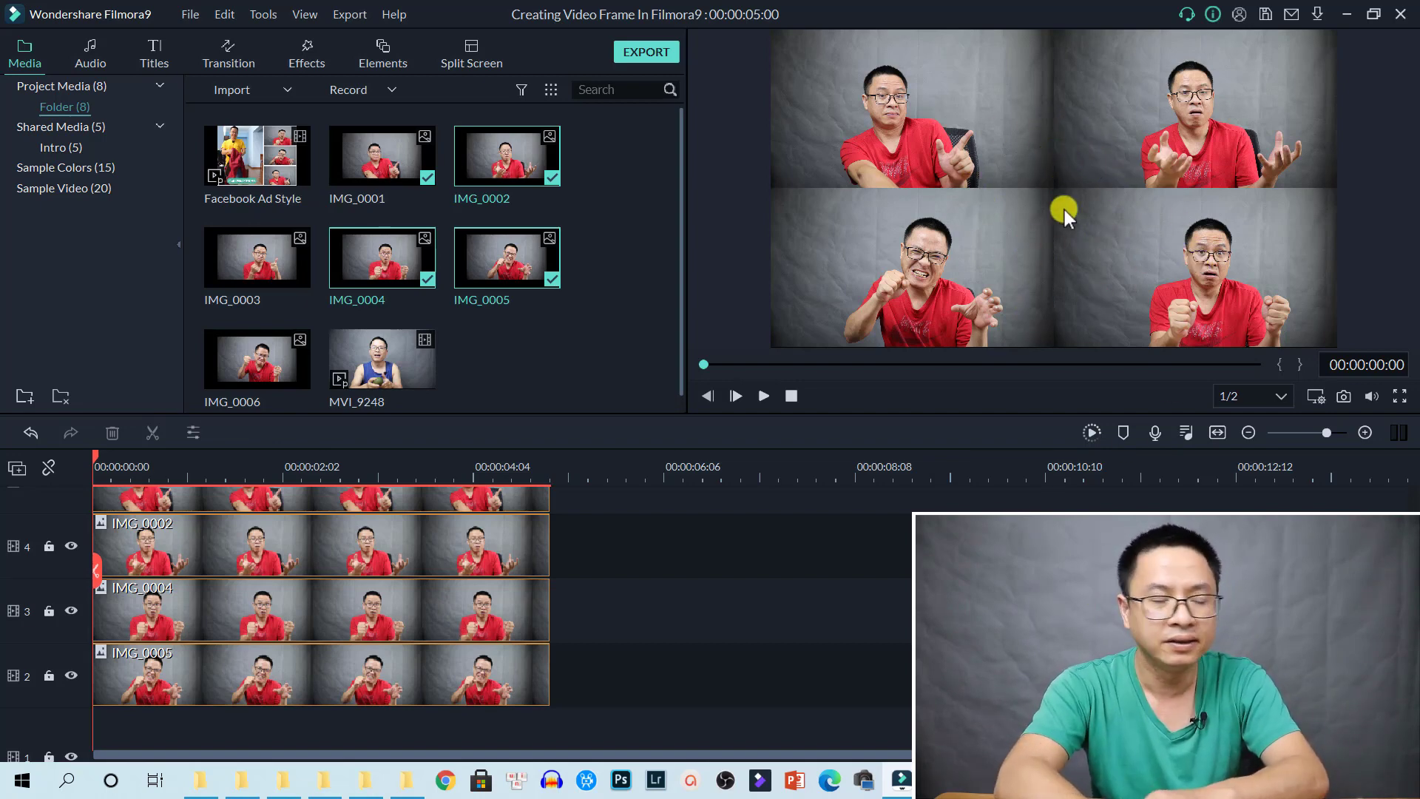
Place the MVI_9248 video at the start of video track 6, above the stacked photos
click(428, 368)
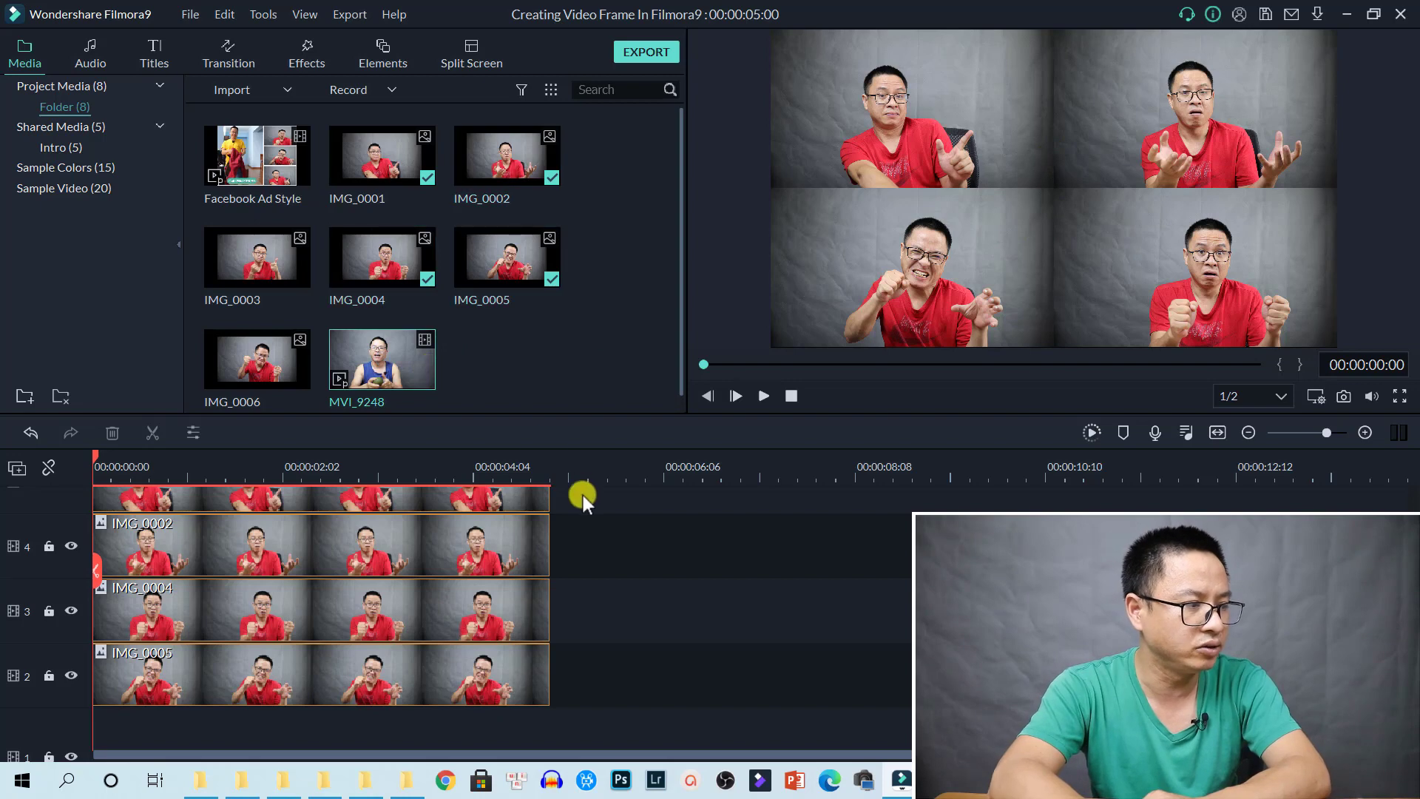
scroll(583, 495, up, 2)
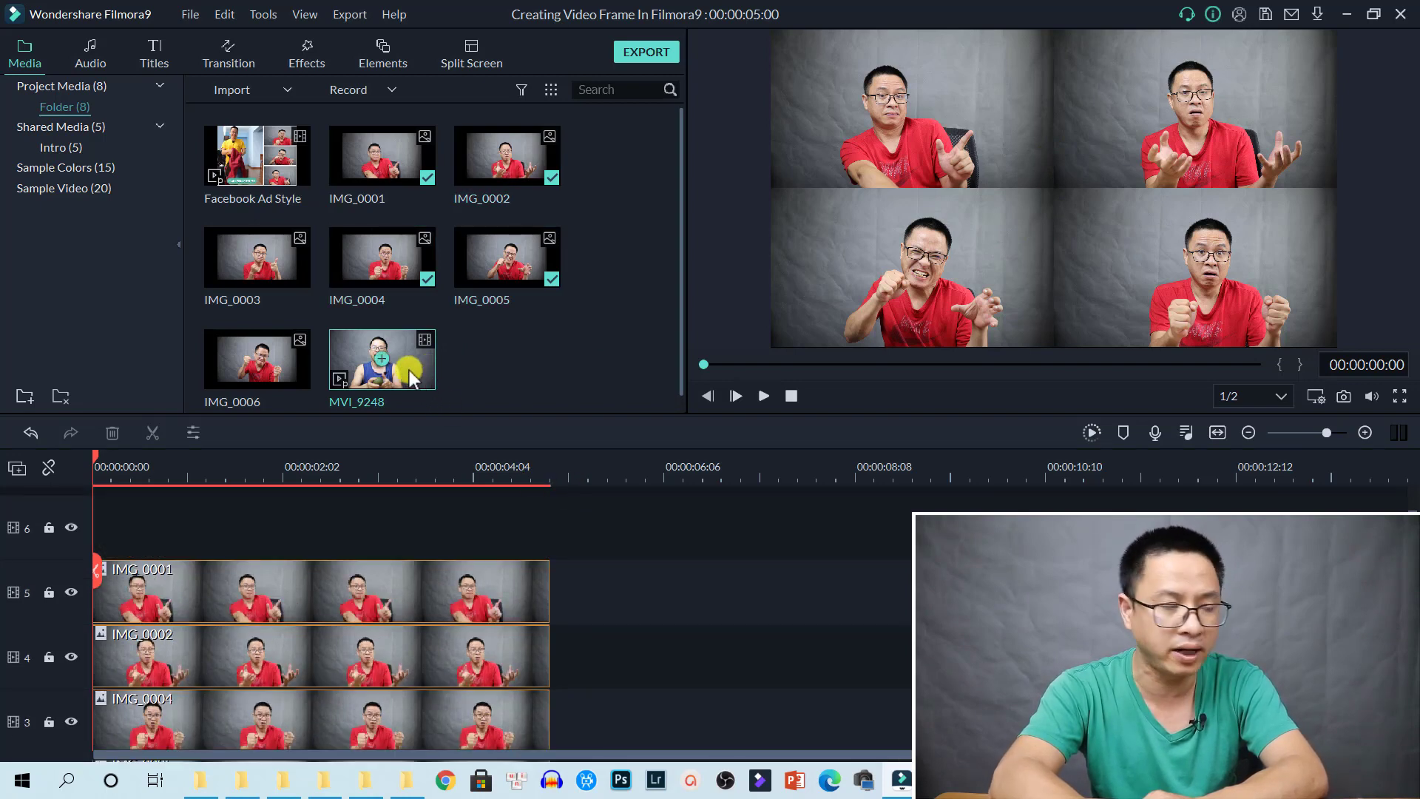
drag(410, 370, 86, 530)
drag(623, 547, 623, 548)
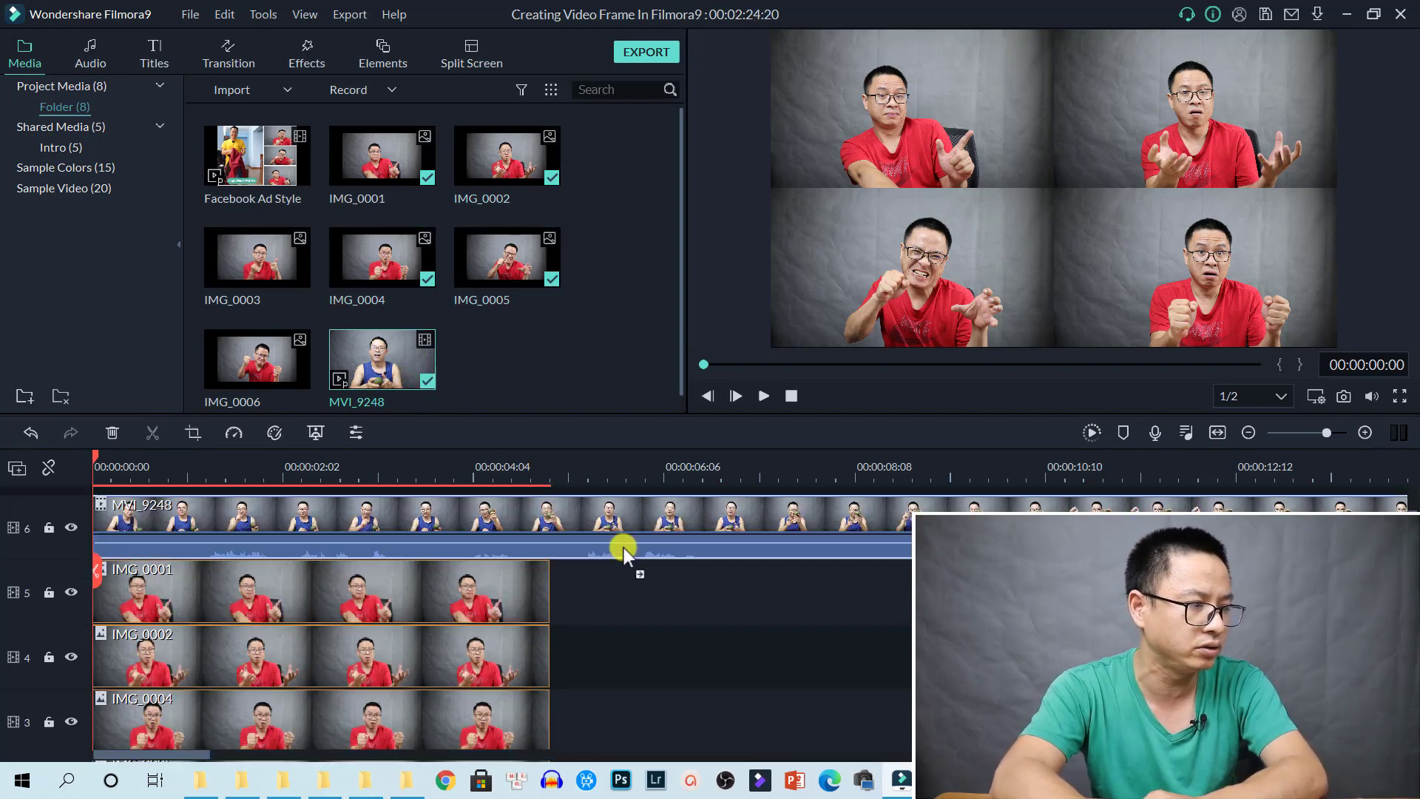
Split the MVI_9248 clip at 00:00:05:00, where the photos end, and delete the part after the cut
click(553, 473)
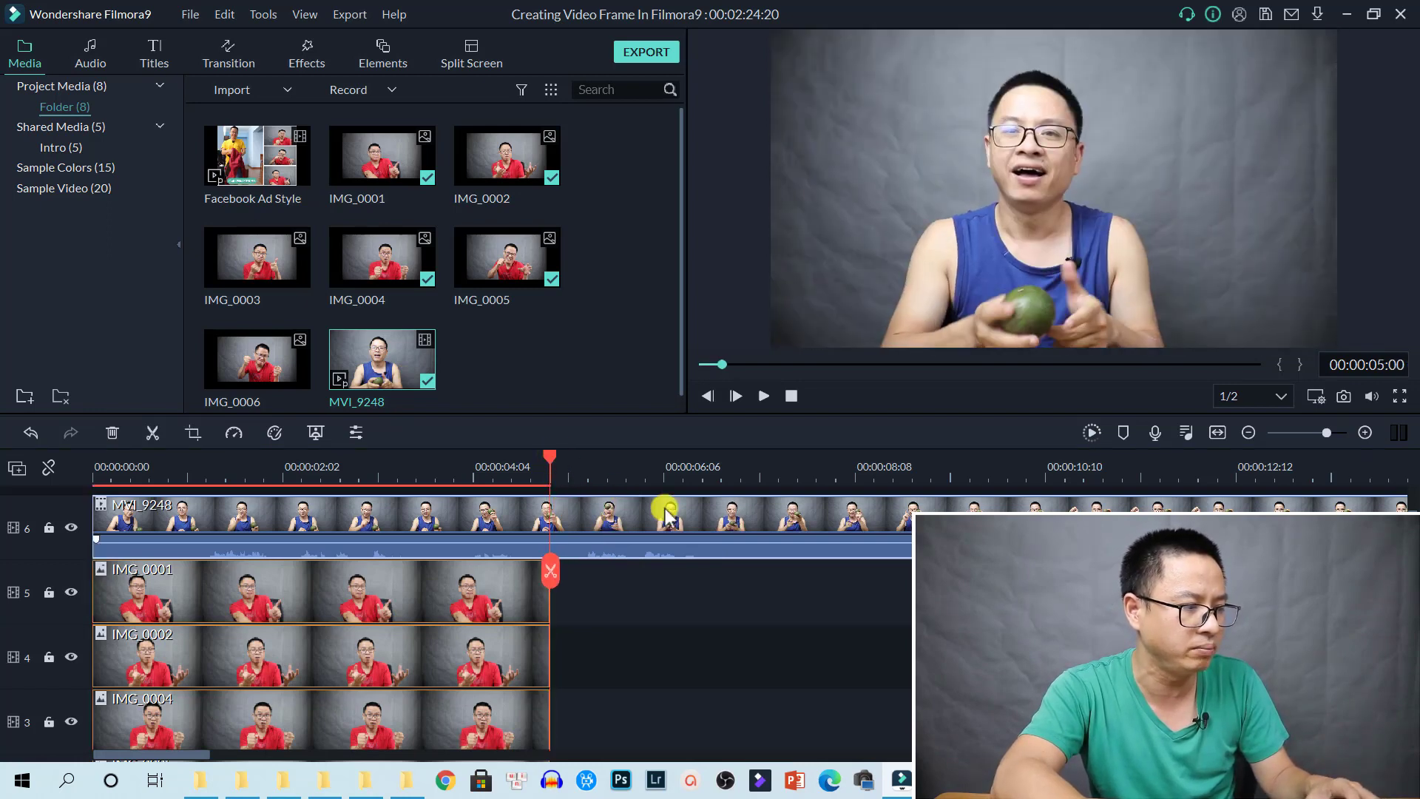
click(551, 572)
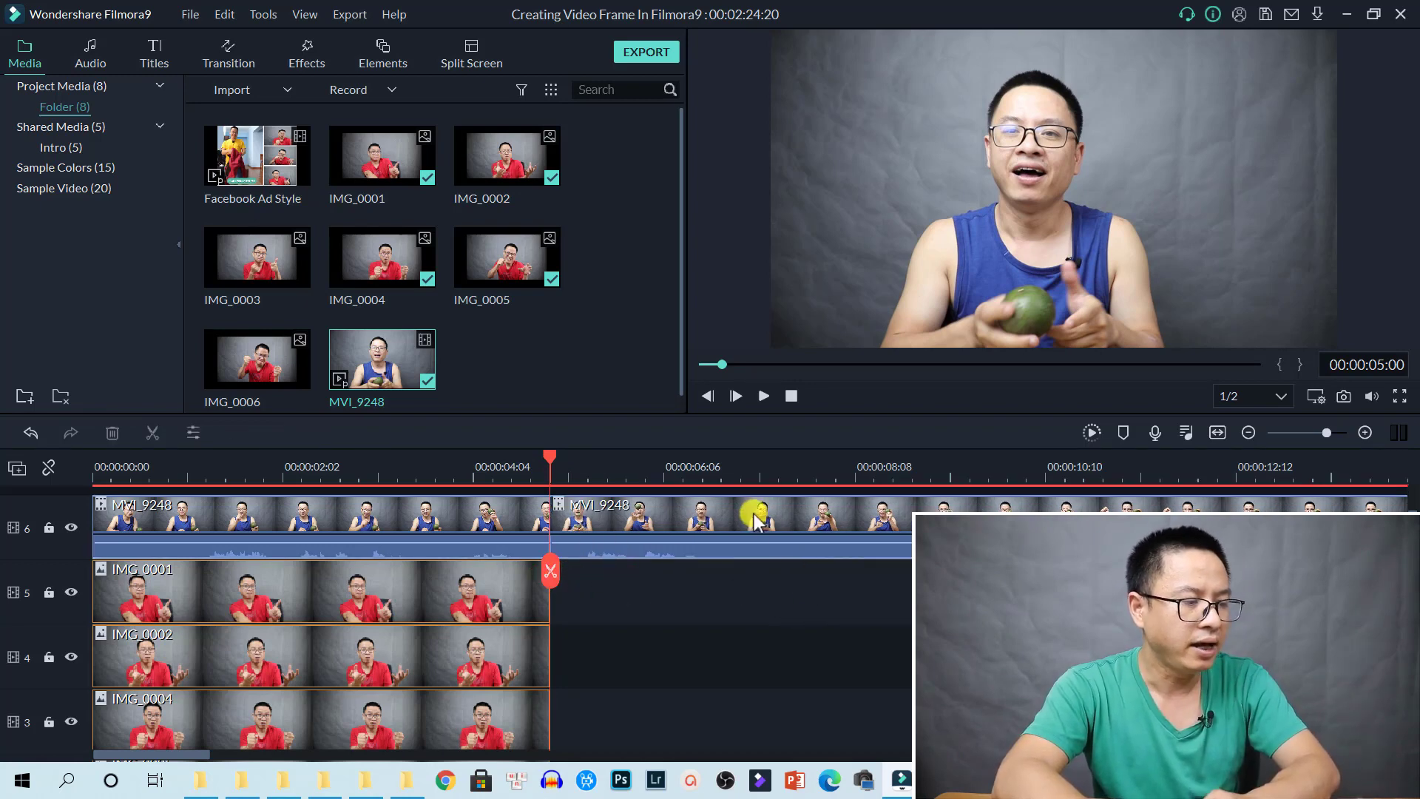
click(782, 544)
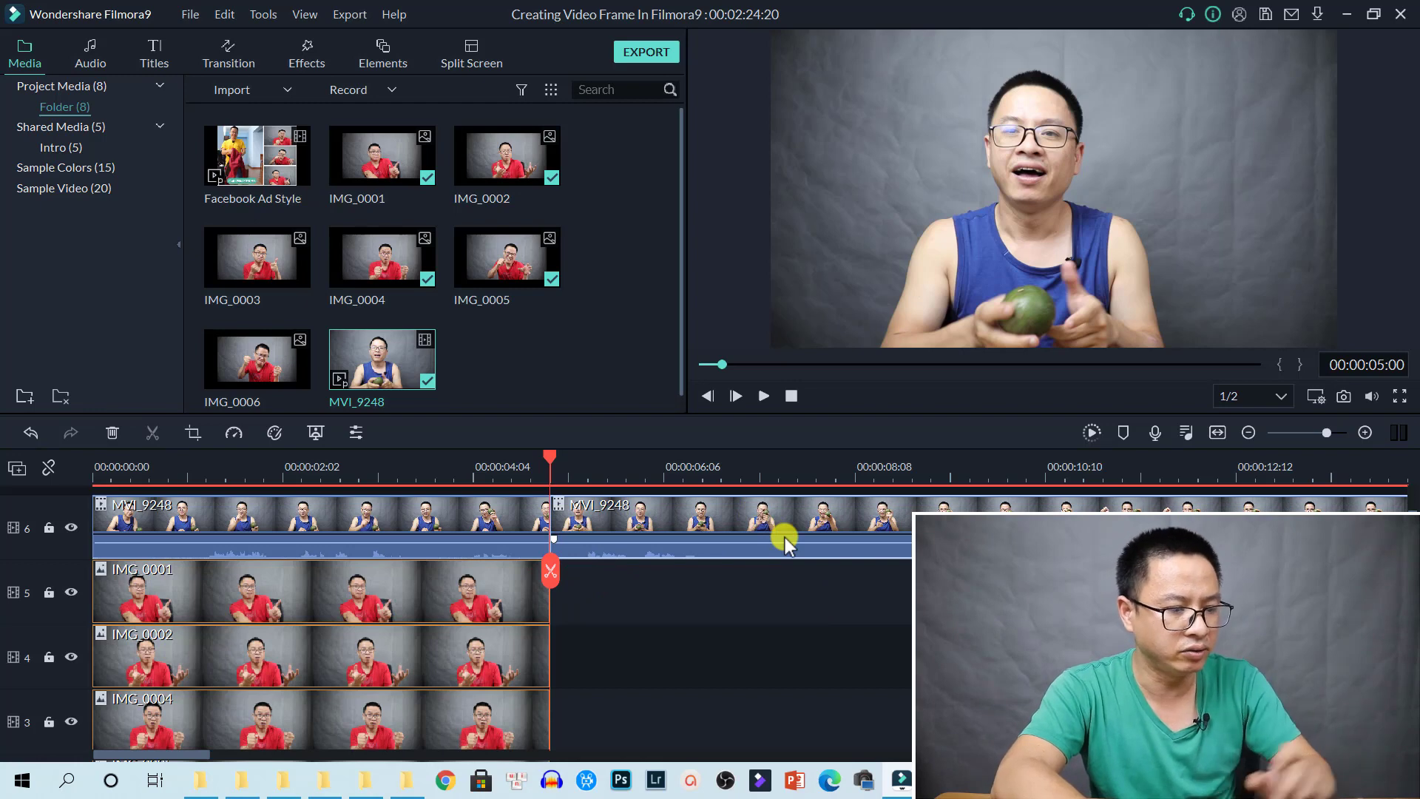
key(Delete)
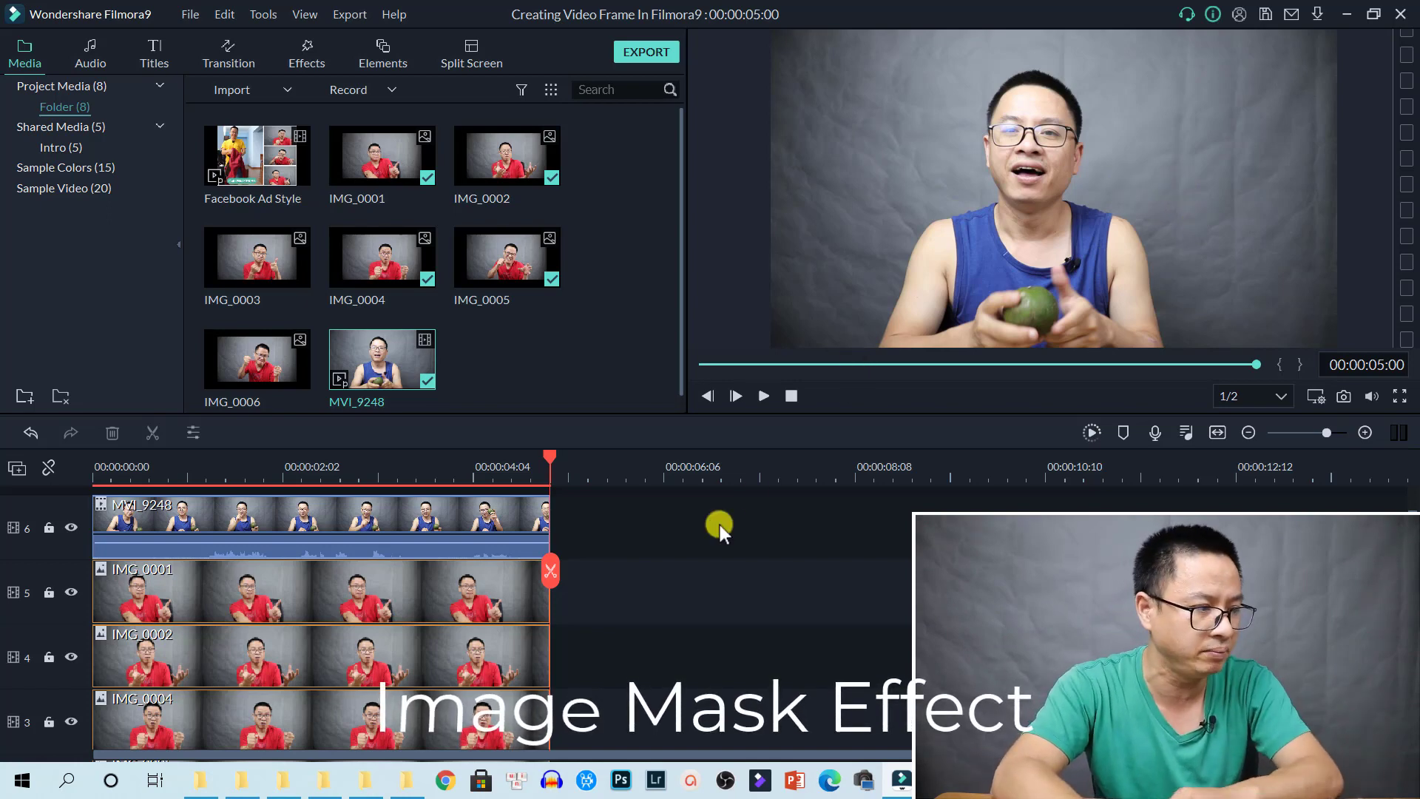
Mute the MVI_9248 clip on track 6 and apply the Image Mask utility effect to it
right_click(312, 525)
click(338, 398)
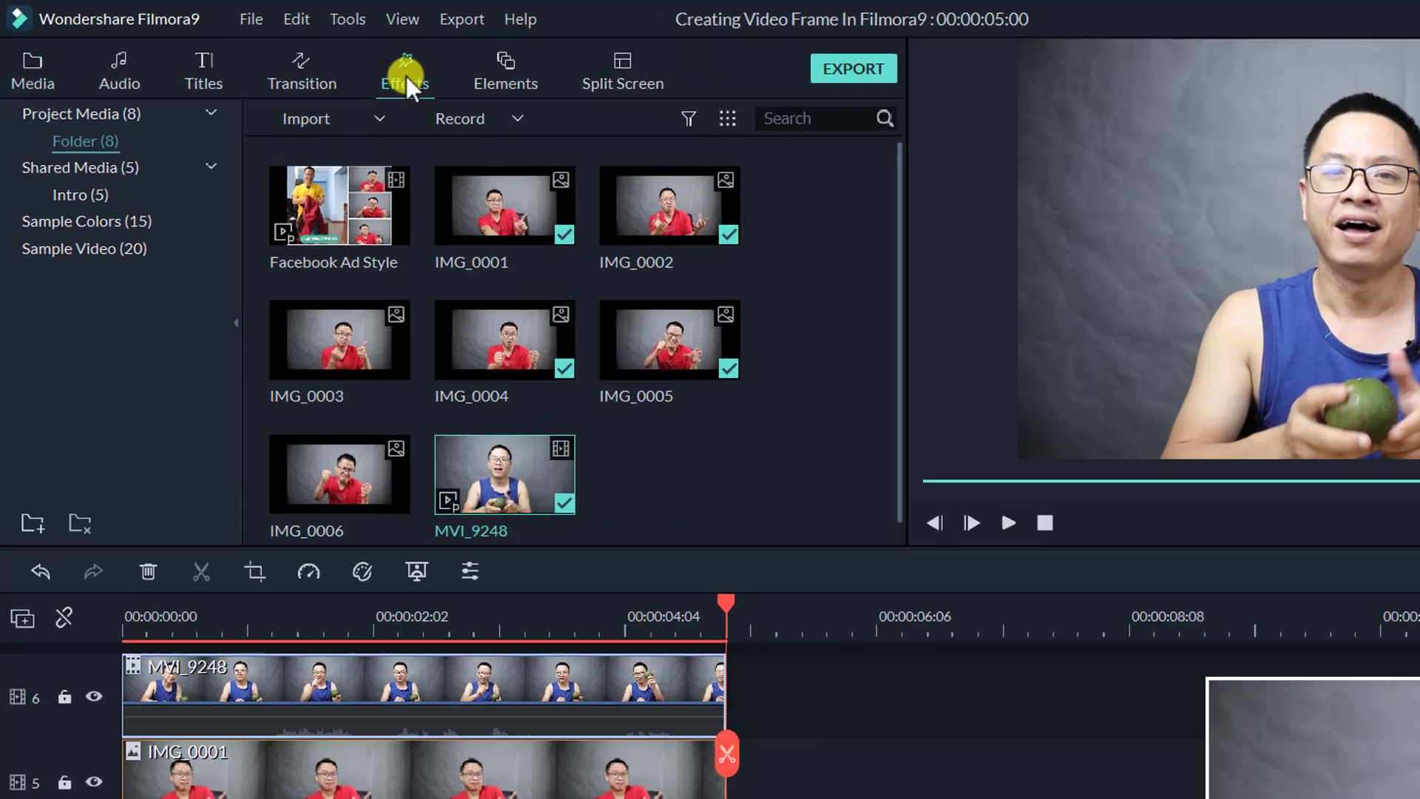
click(306, 55)
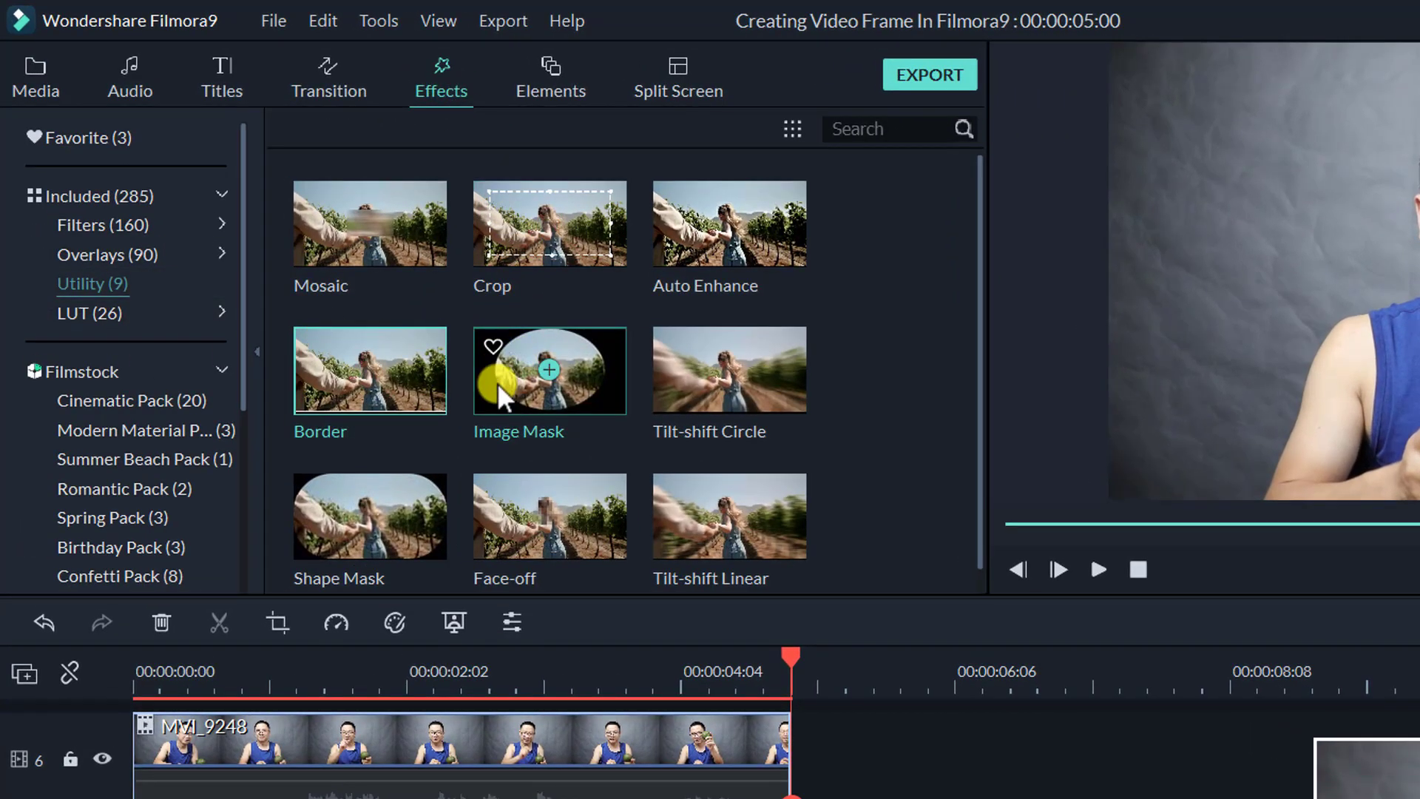
drag(504, 388, 286, 729)
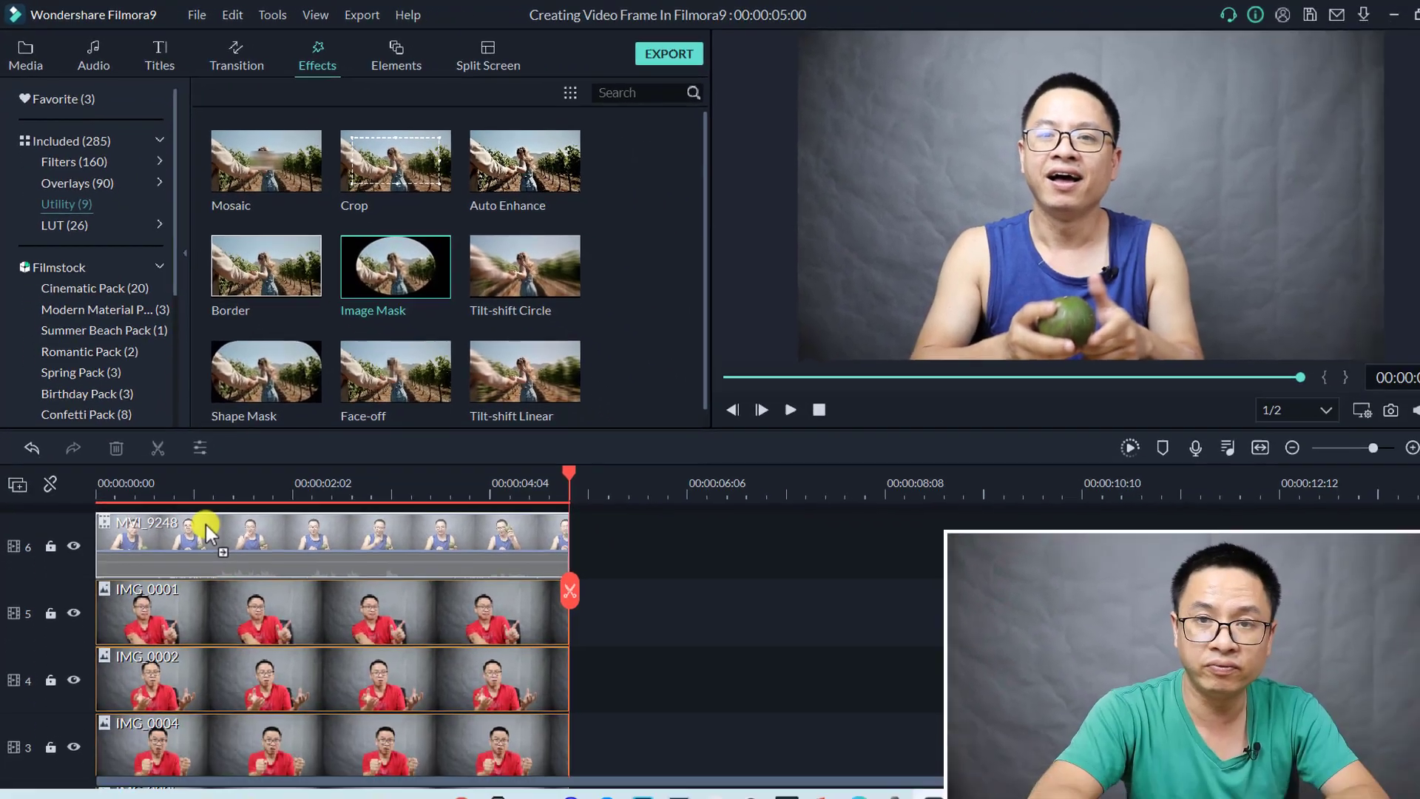
drag(205, 524, 204, 525)
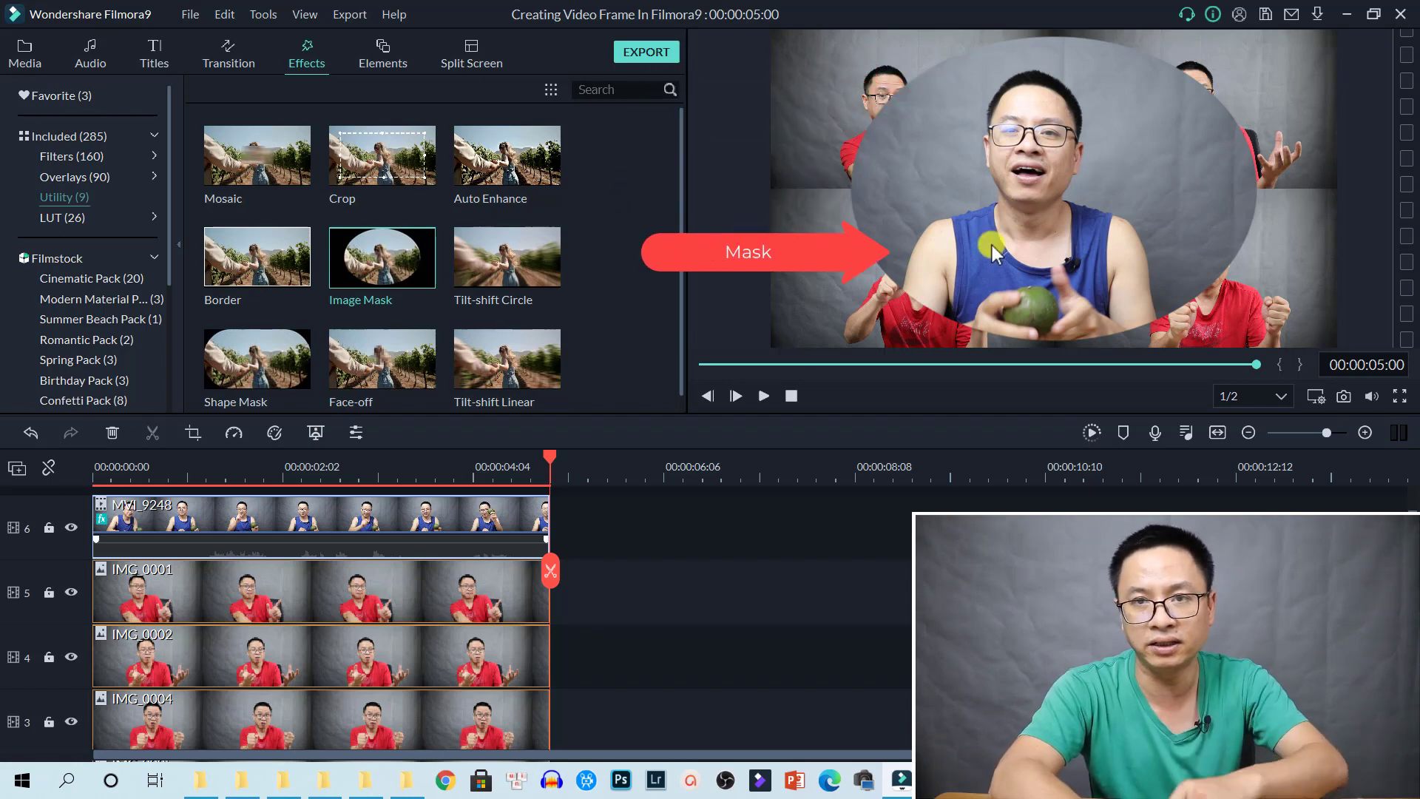
Open the Image Mask settings of the MVI_9248 clip and switch the mask off and back on to compare the picture
double_click(309, 522)
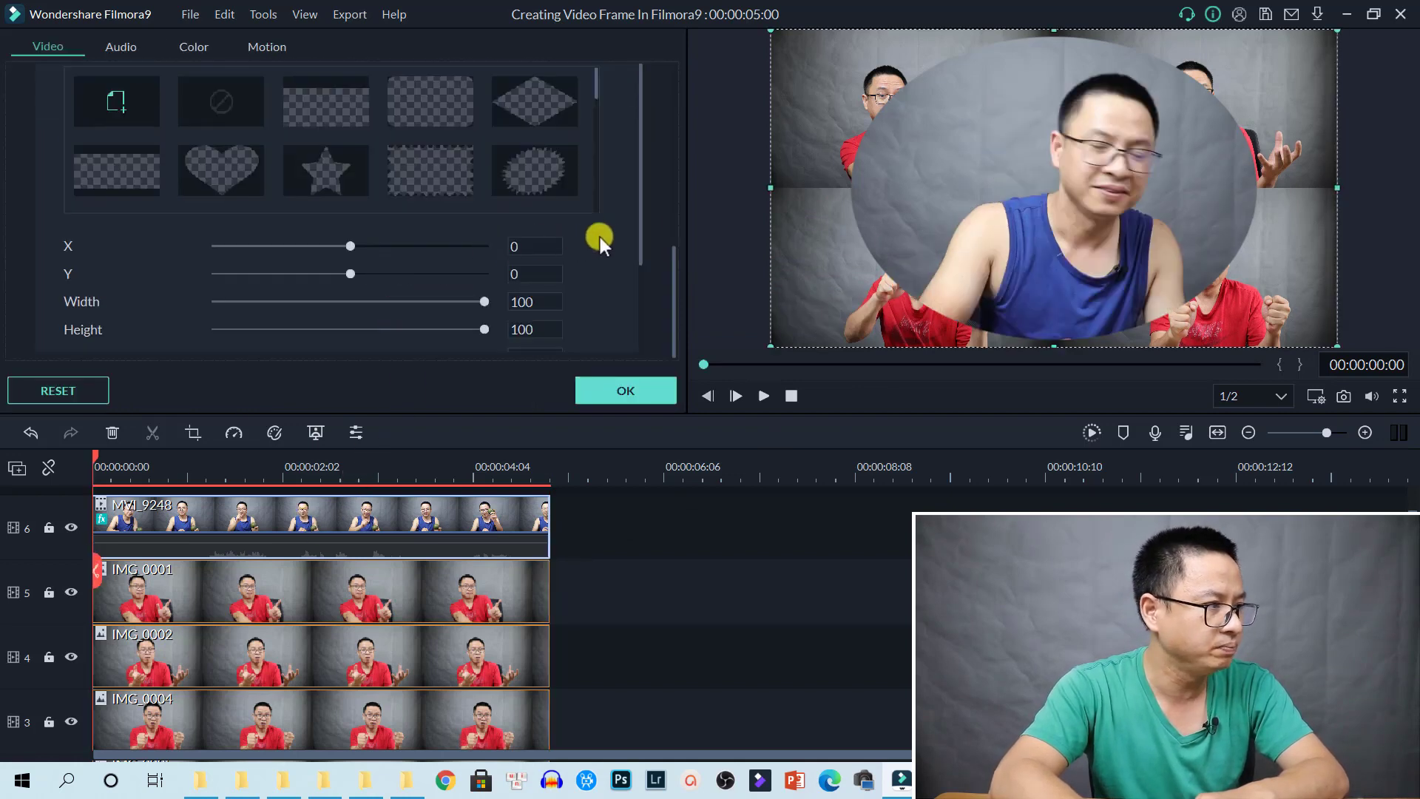
scroll(623, 245, up, 10)
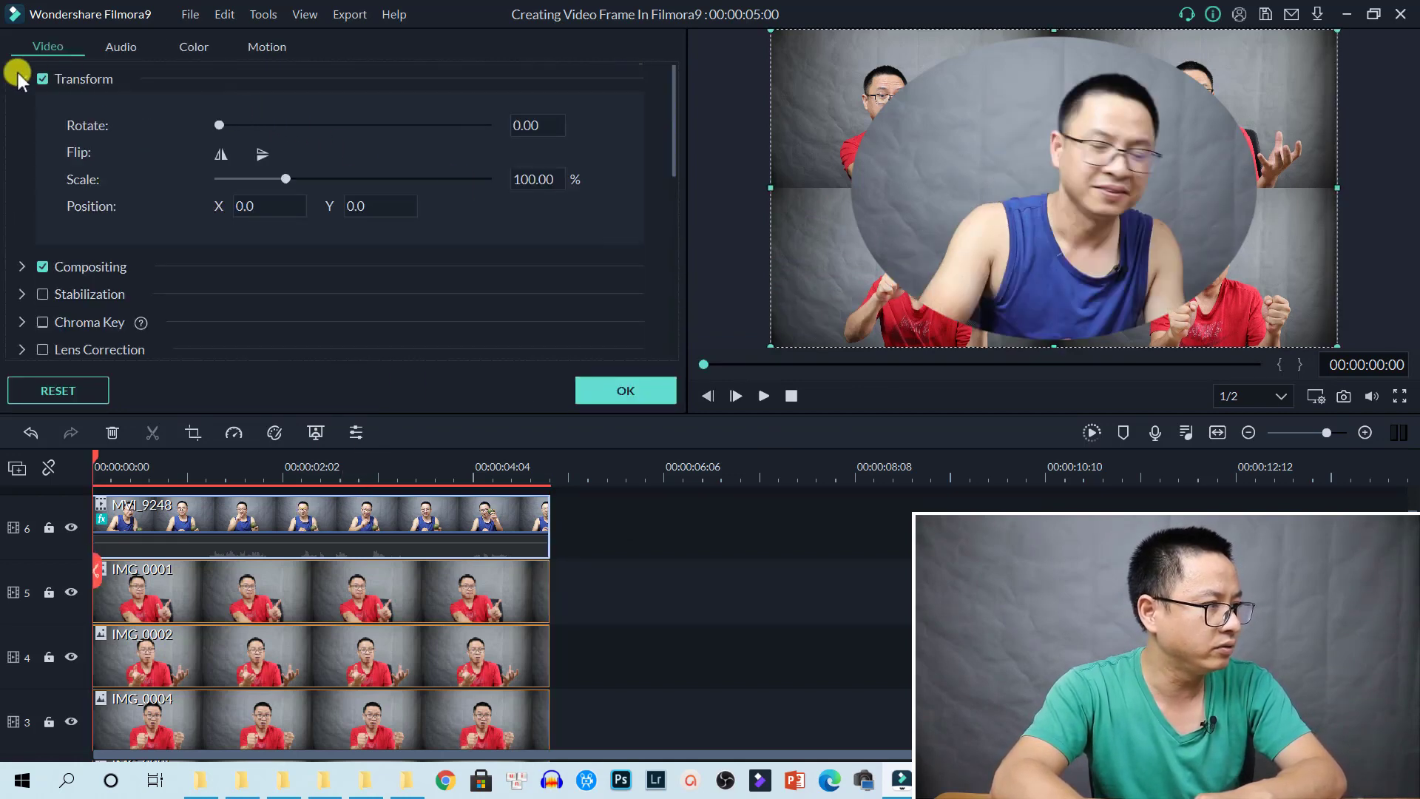
click(19, 76)
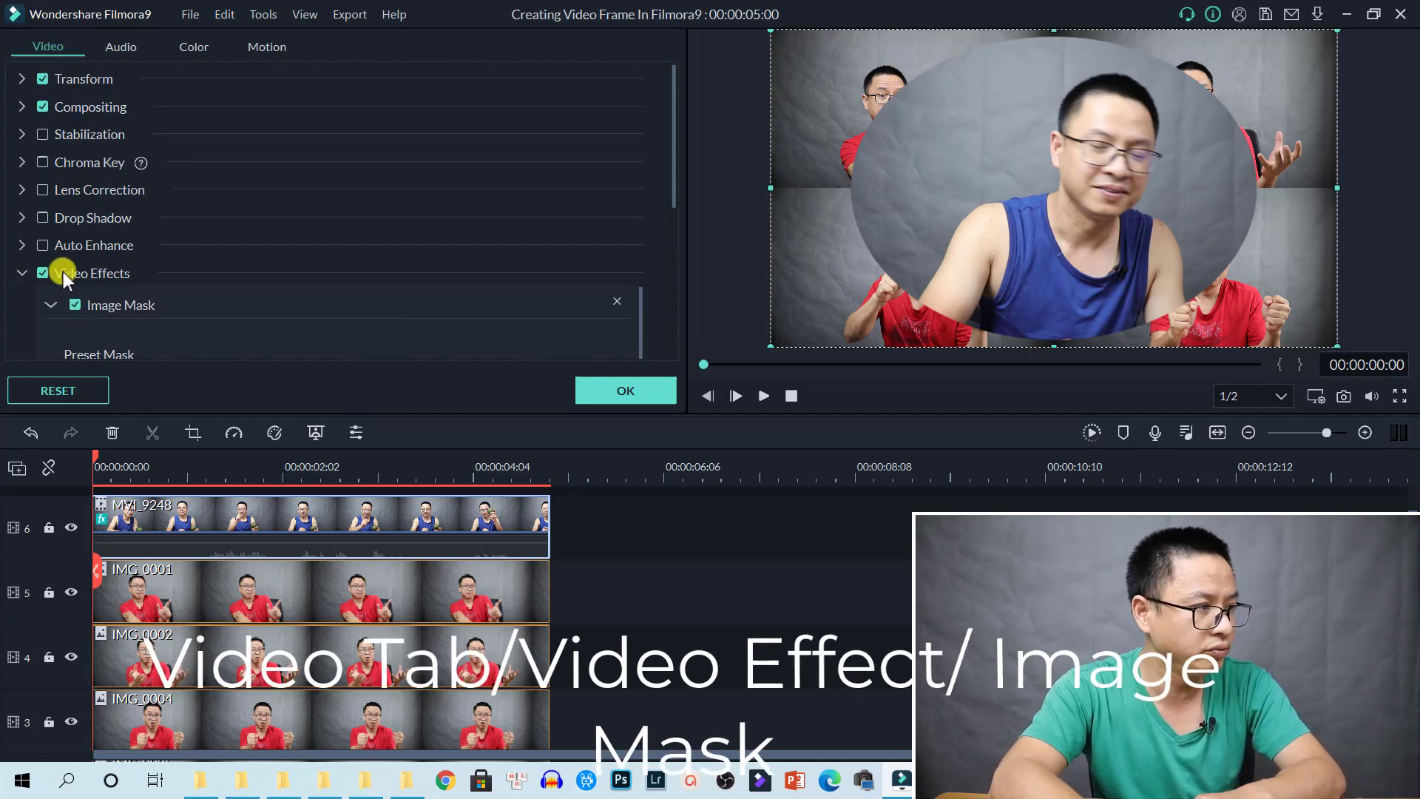
drag(674, 170, 663, 253)
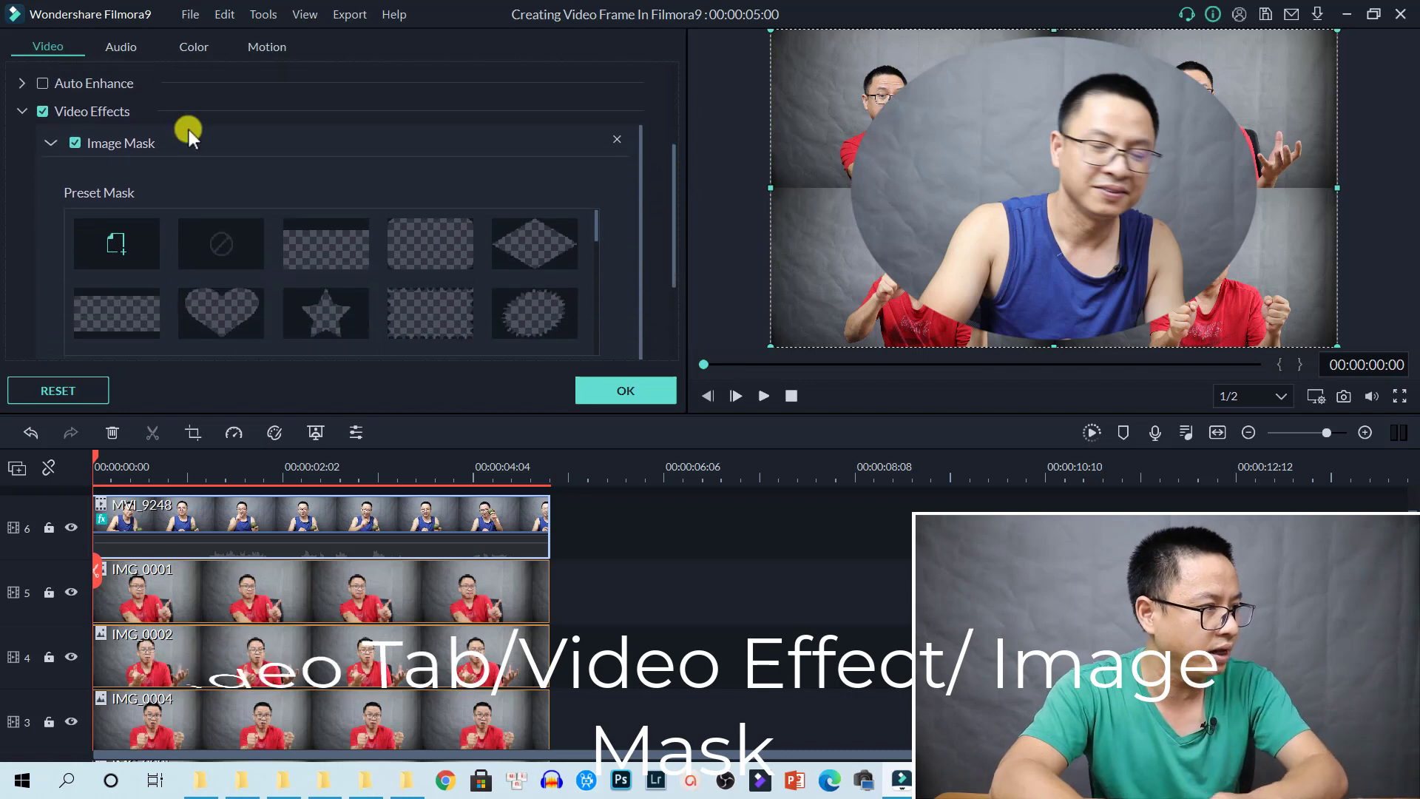
click(79, 145)
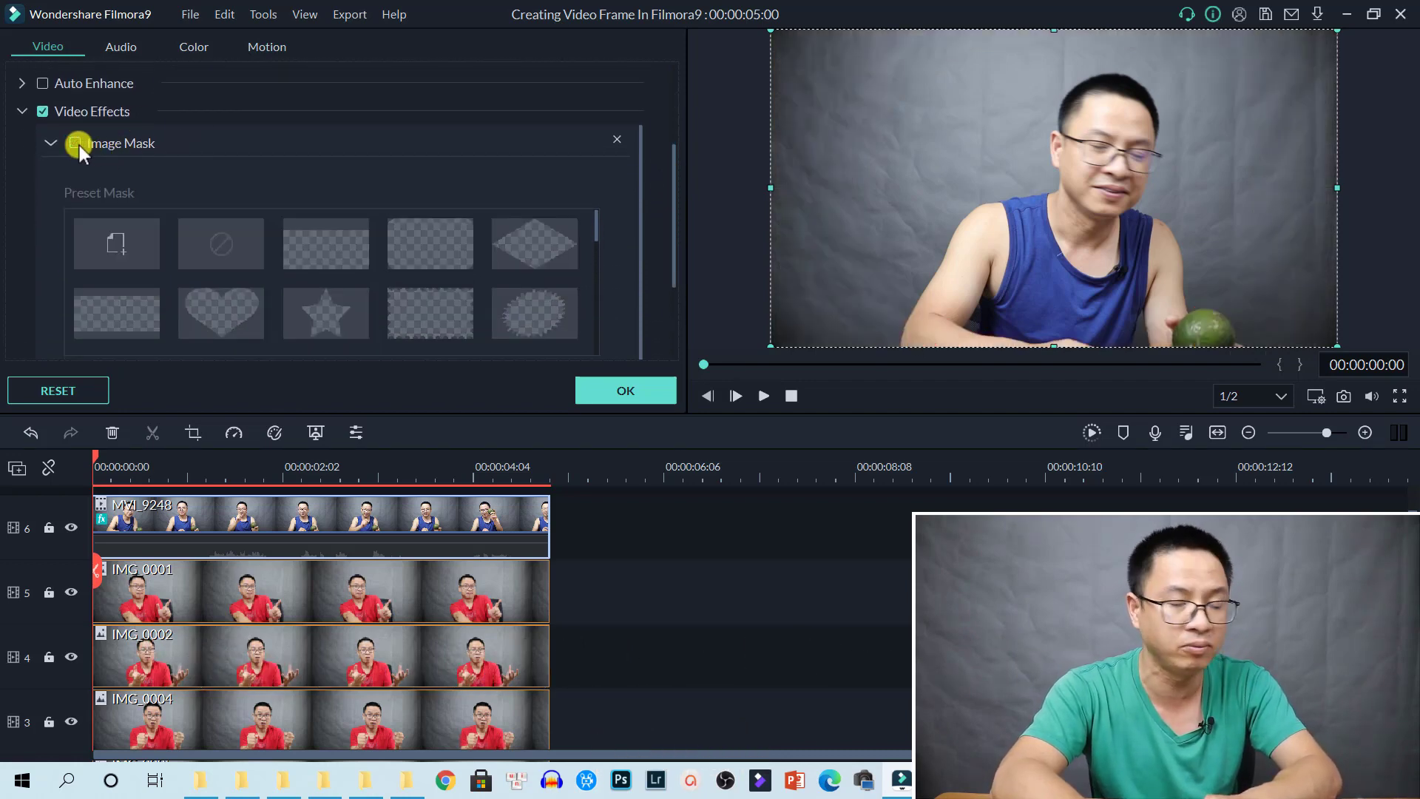
click(79, 145)
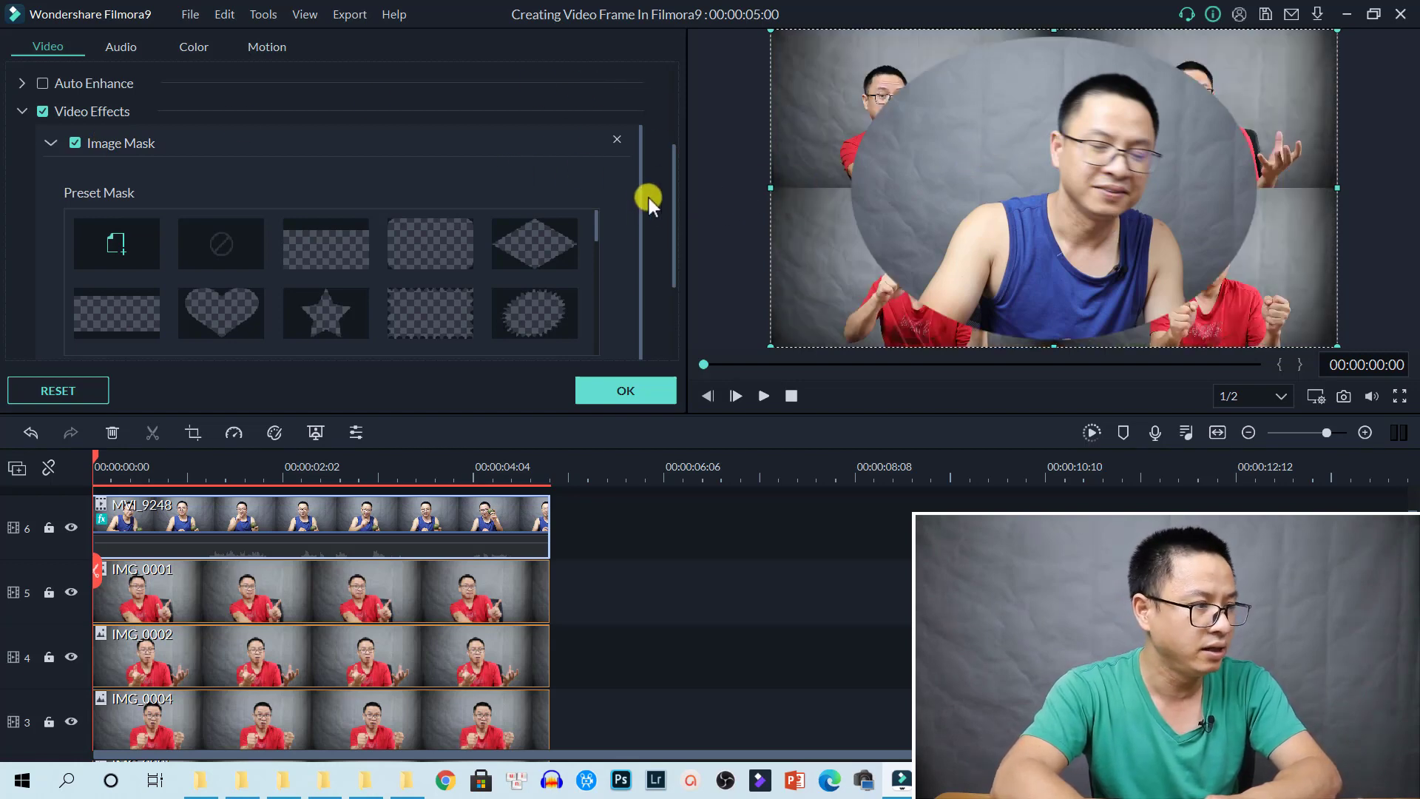
Apply the diamond-shaped preset mask to the MVI_9248 clip and accept the settings
click(555, 239)
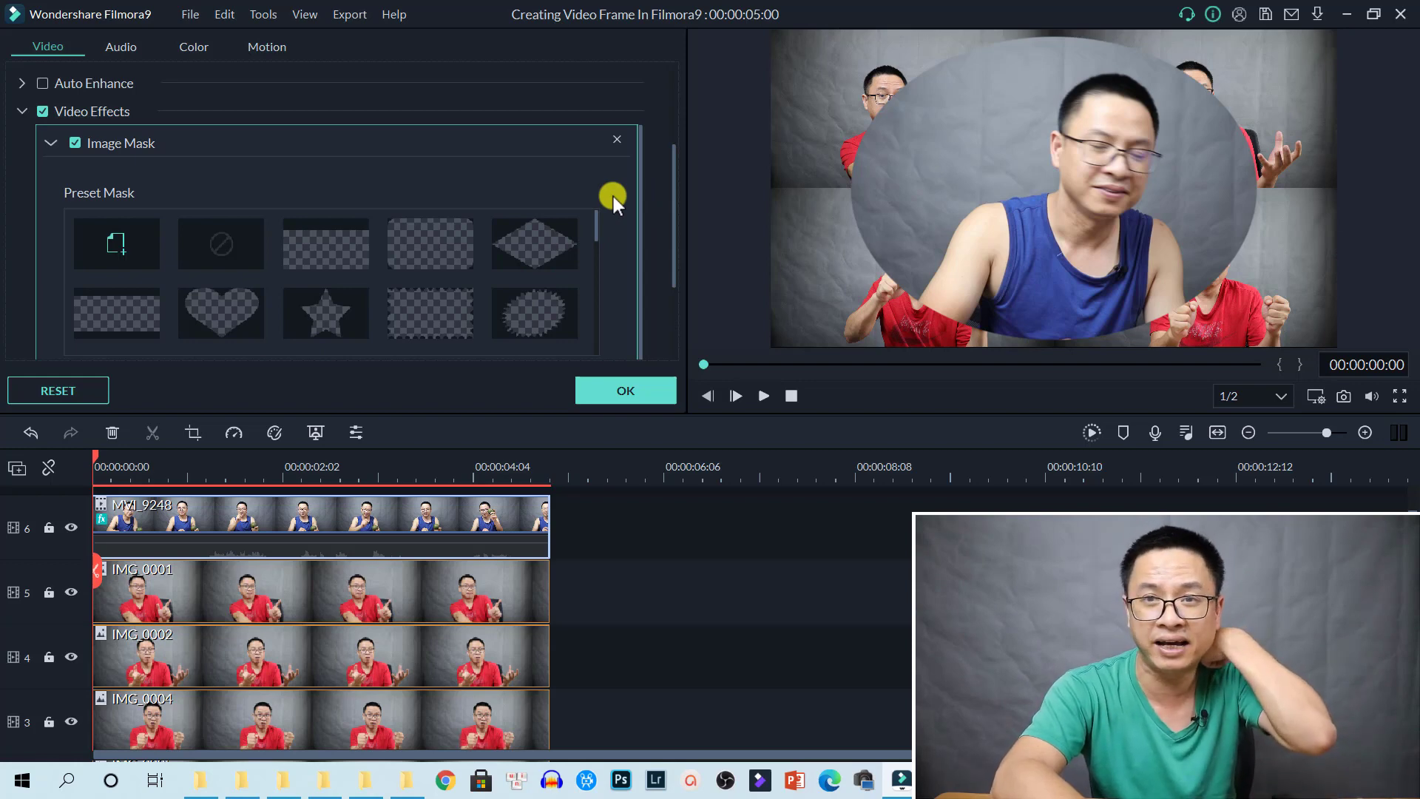
click(564, 246)
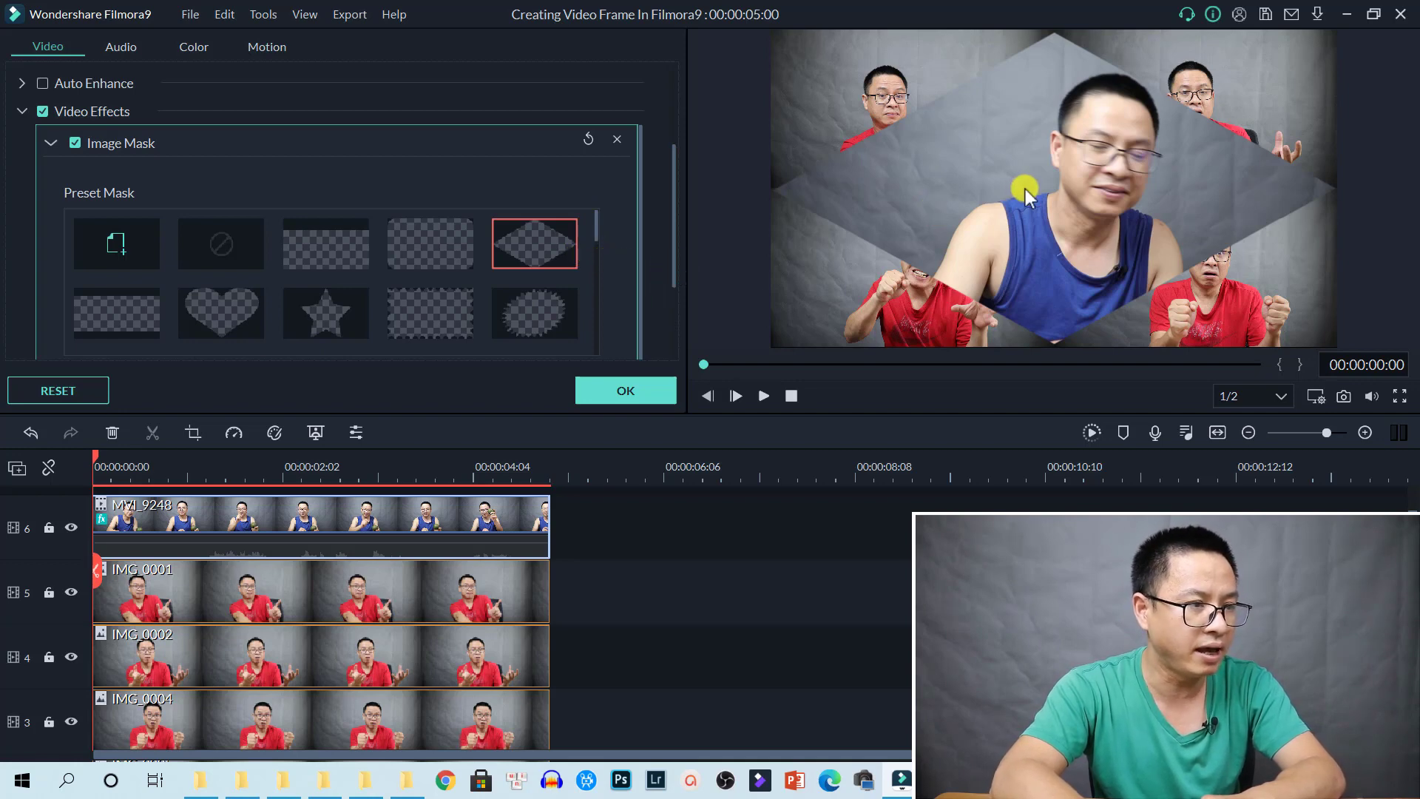
click(650, 396)
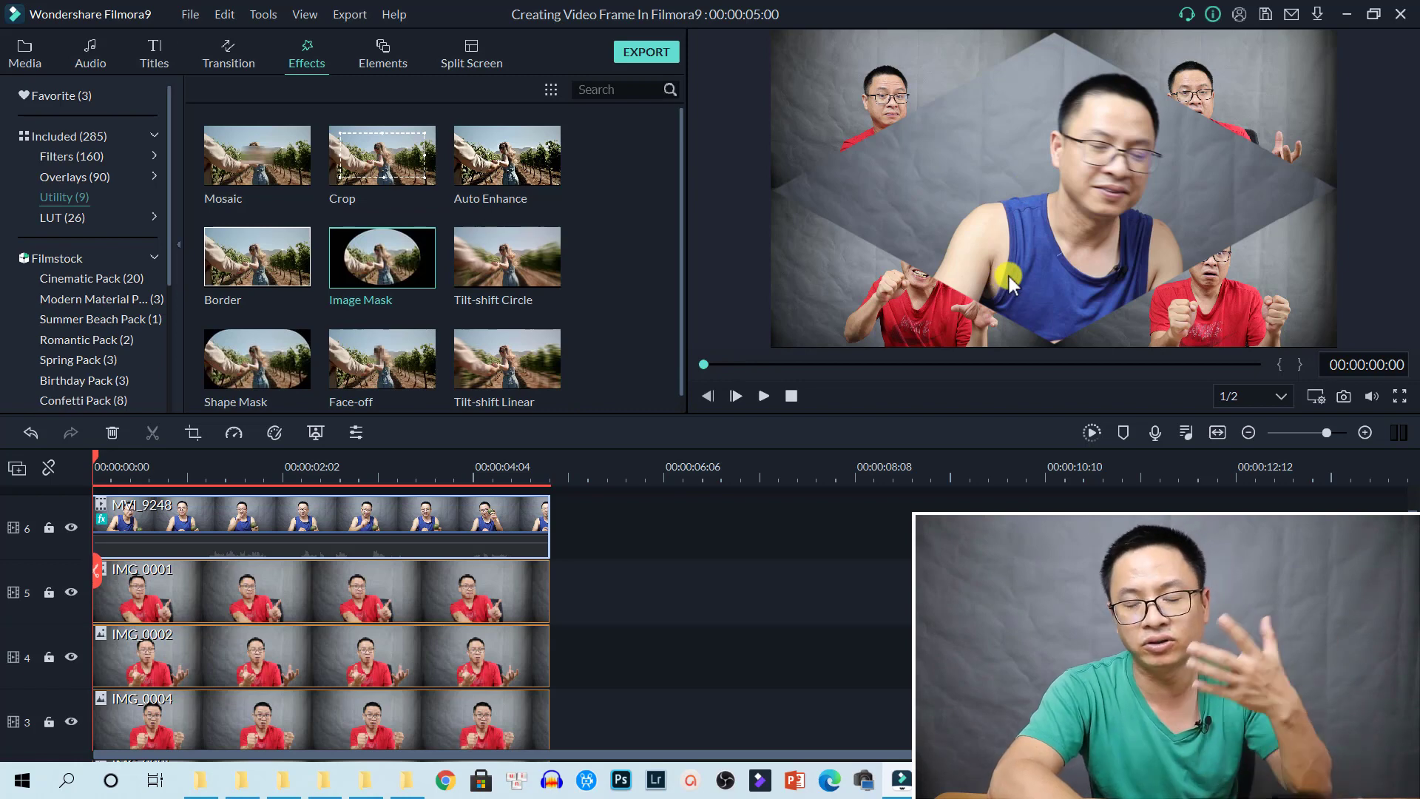
Shrink the diamond-masked MVI_9248 clip slightly in the preview, to a scale of about 99.48%
click(1118, 227)
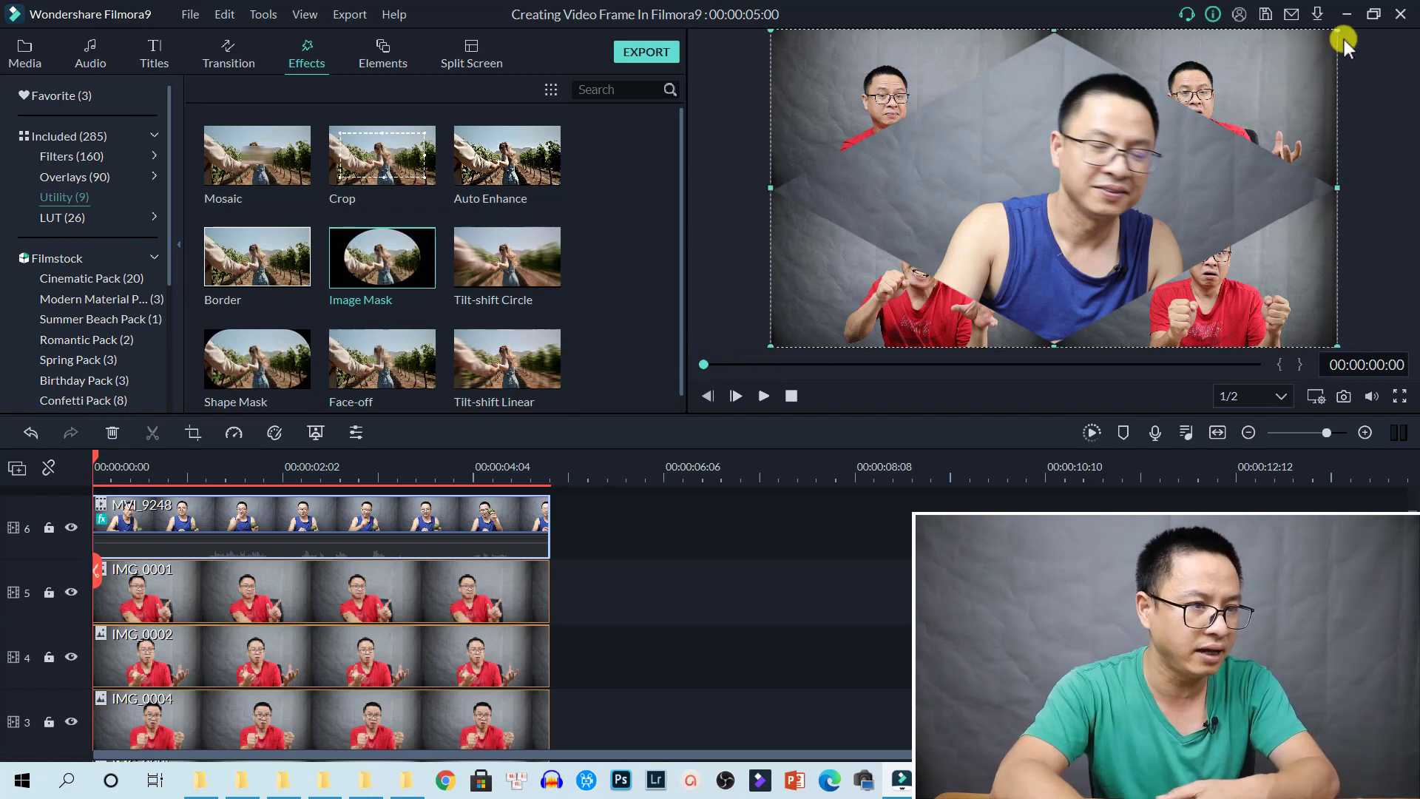
mouse_move(1335, 32)
mouse_down()
mouse_move(1268, 111)
mouse_move(1312, 59)
mouse_move(1333, 59)
mouse_up()
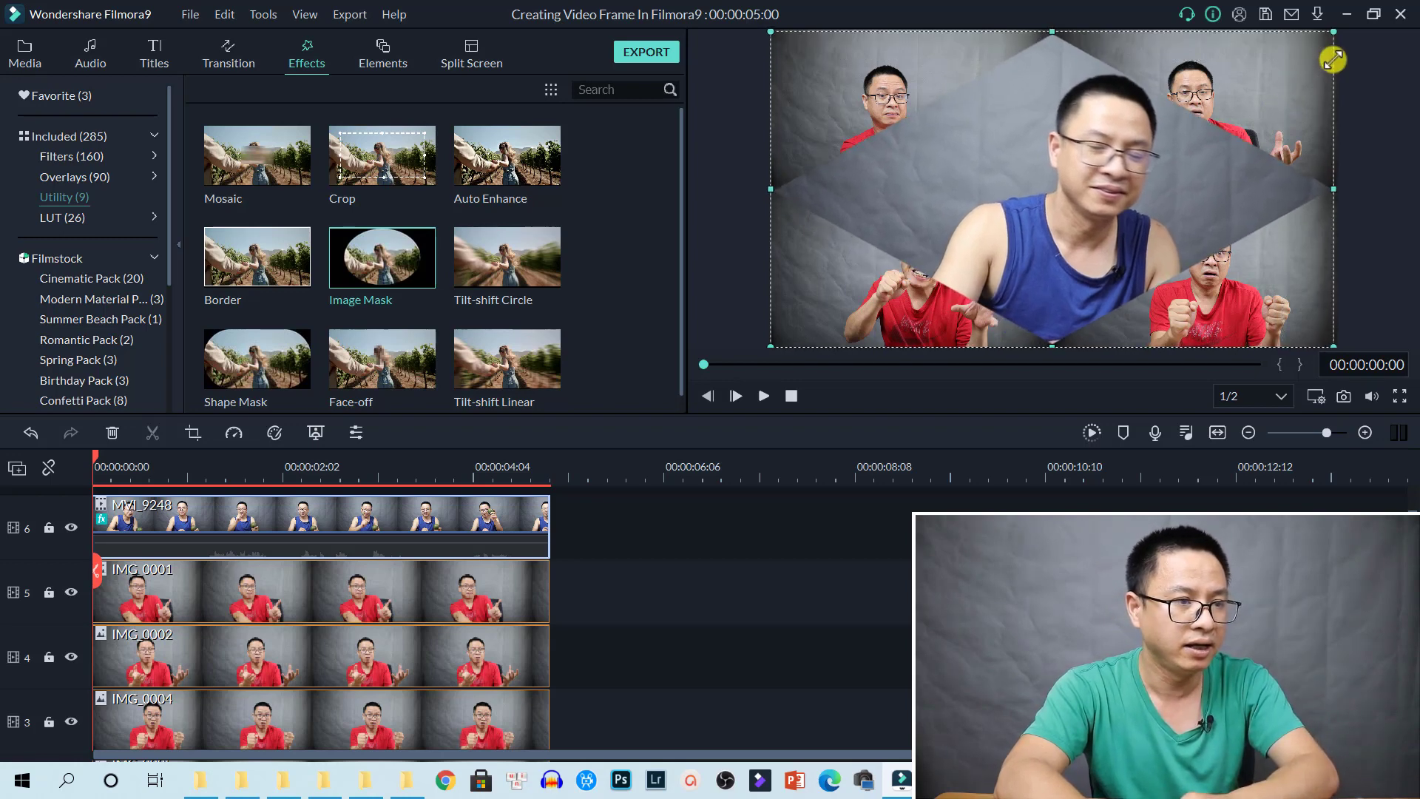
Reset the MVI_9248 clip's position to the centre and set its scale to 50%
double_click(328, 518)
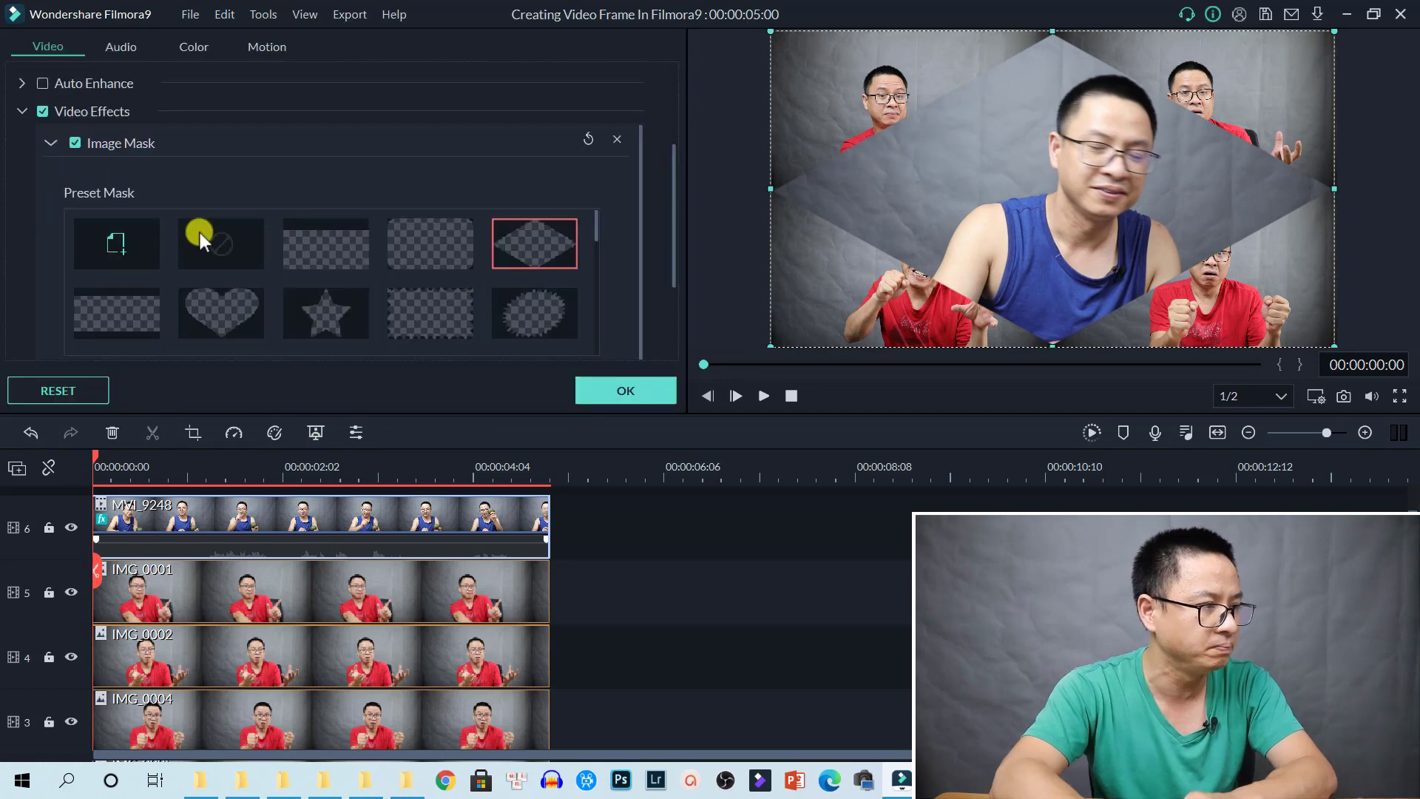
scroll(233, 201, up, 3)
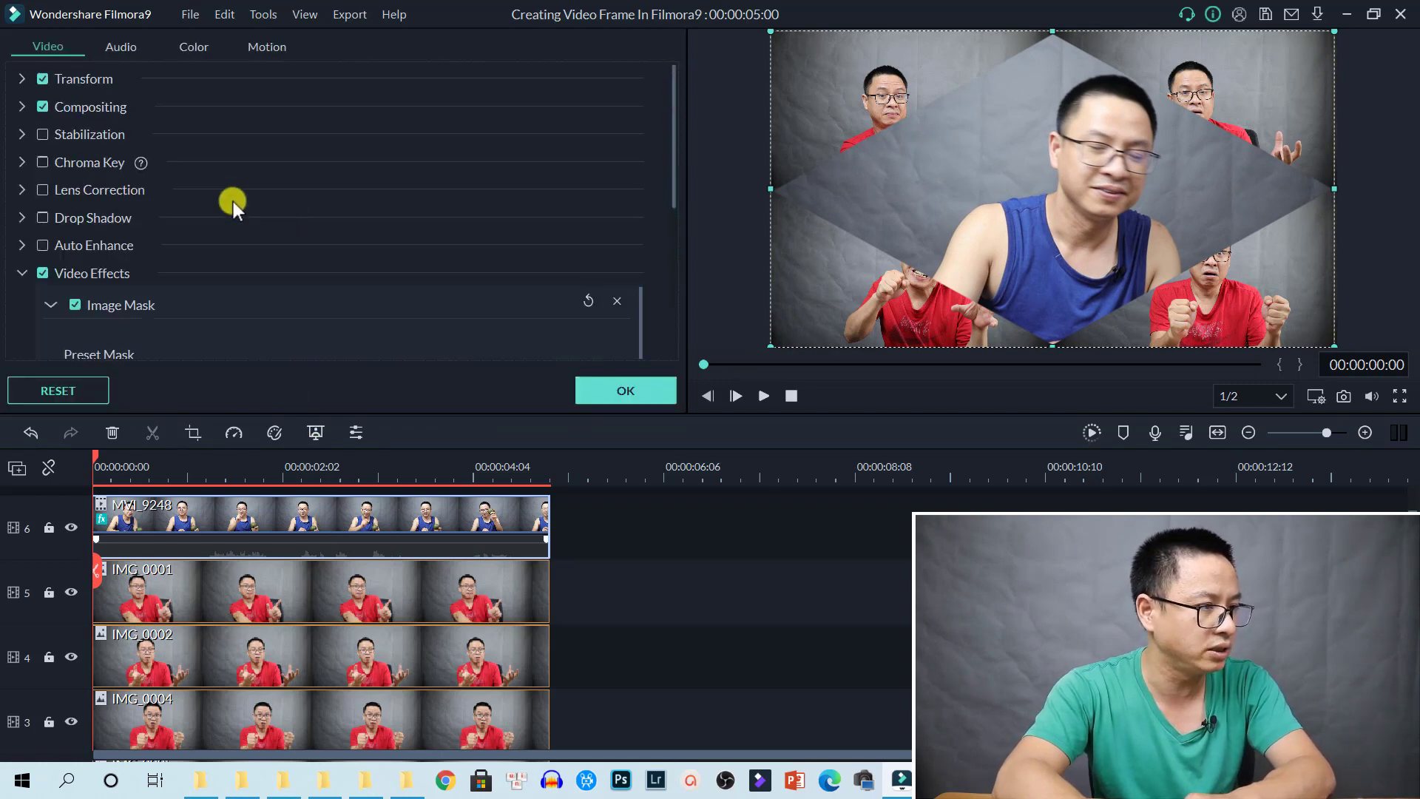
click(23, 80)
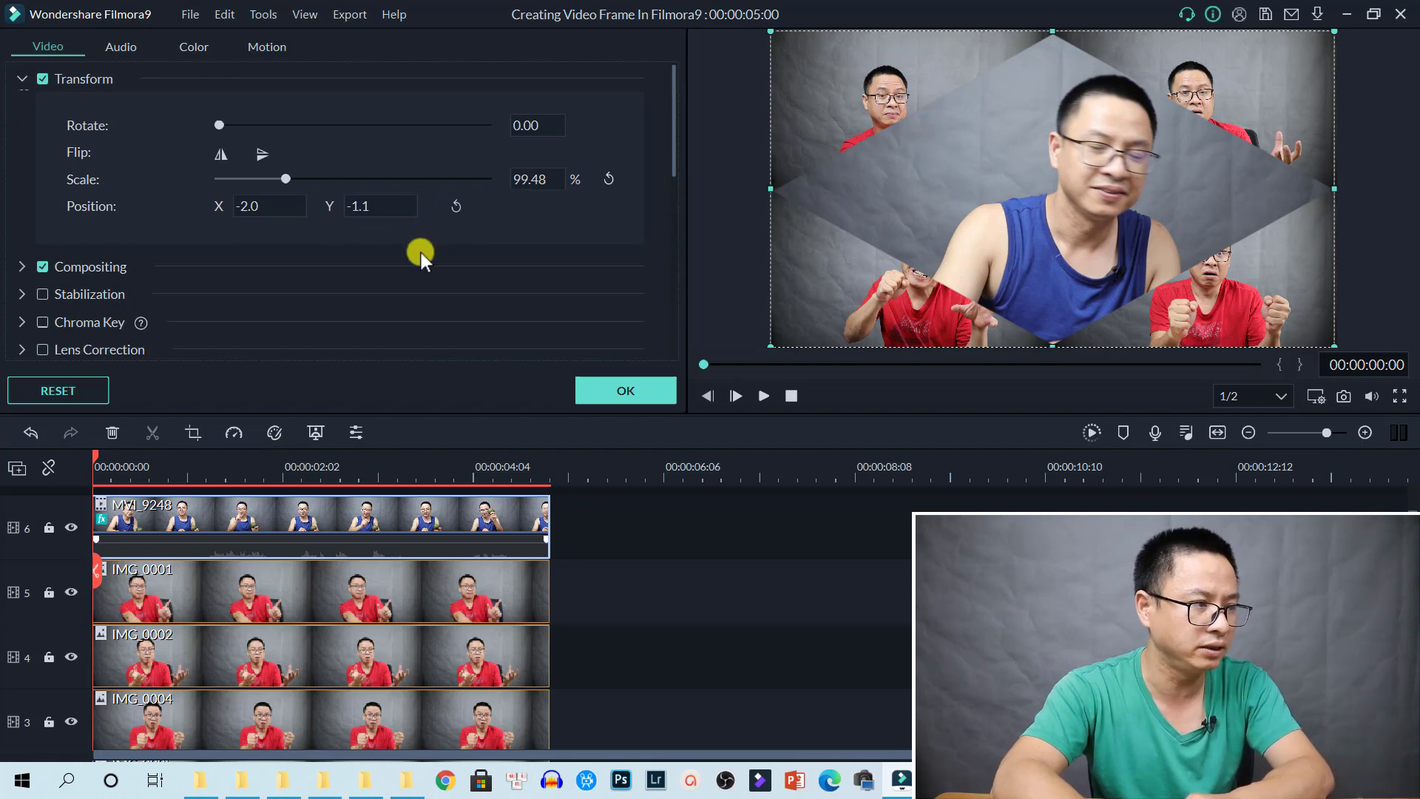
click(456, 206)
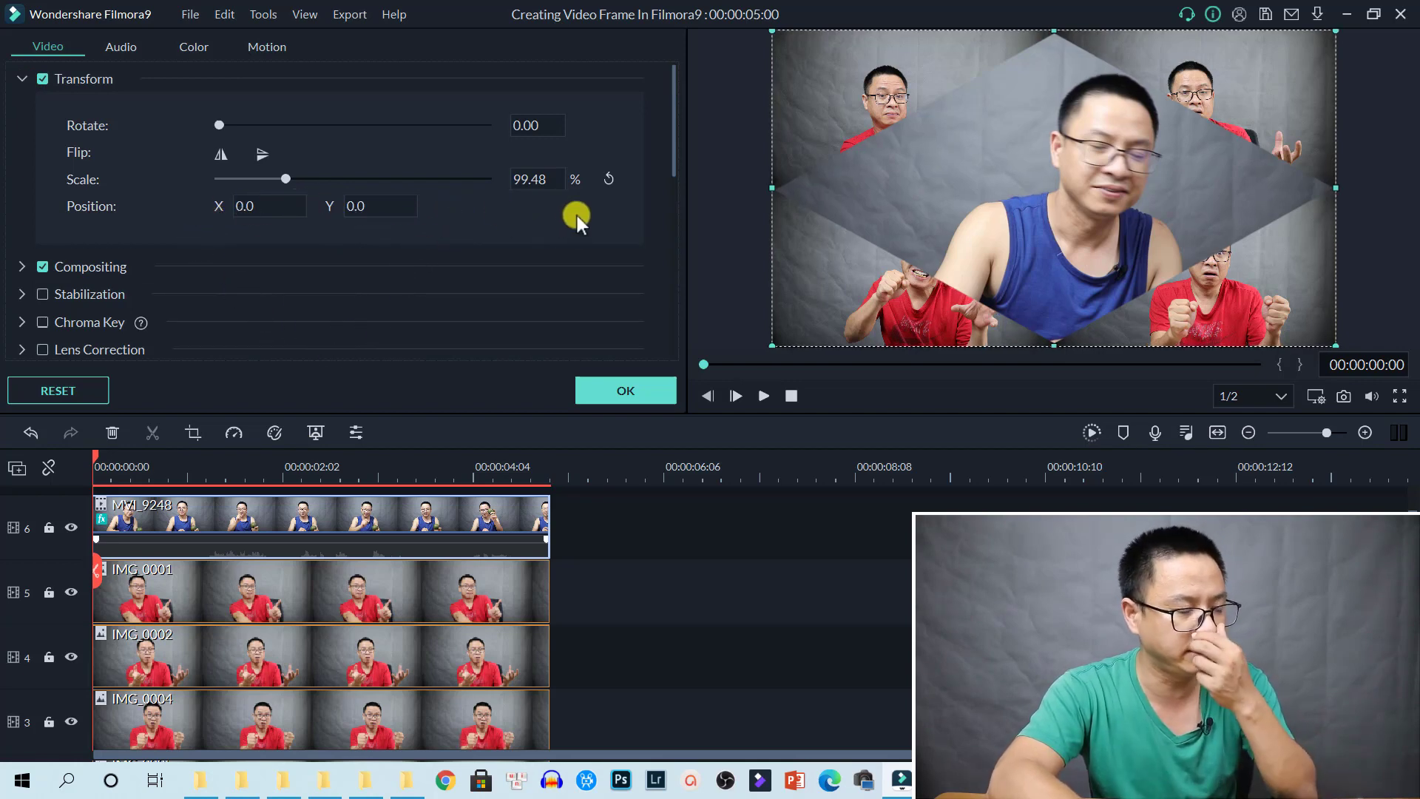
click(551, 178)
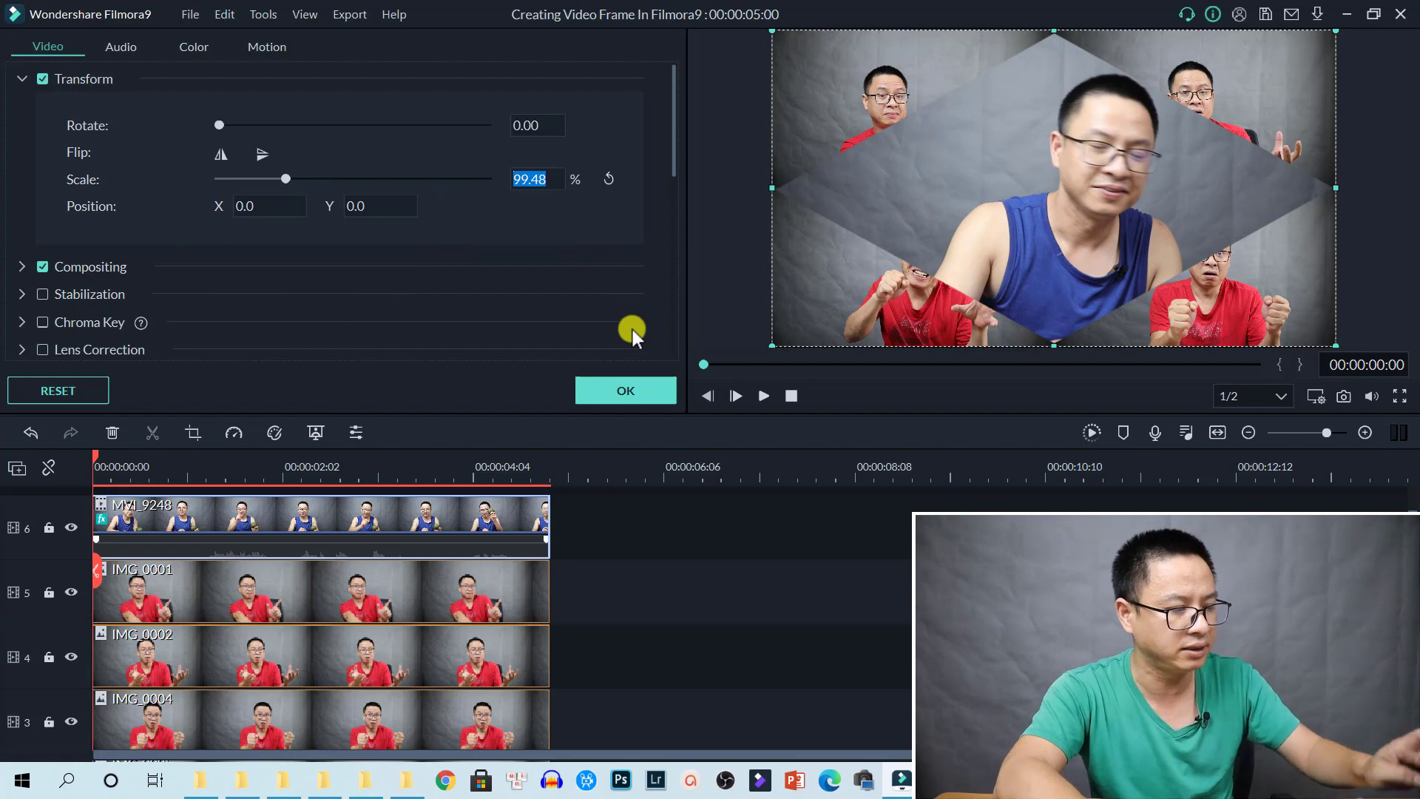
text(50)
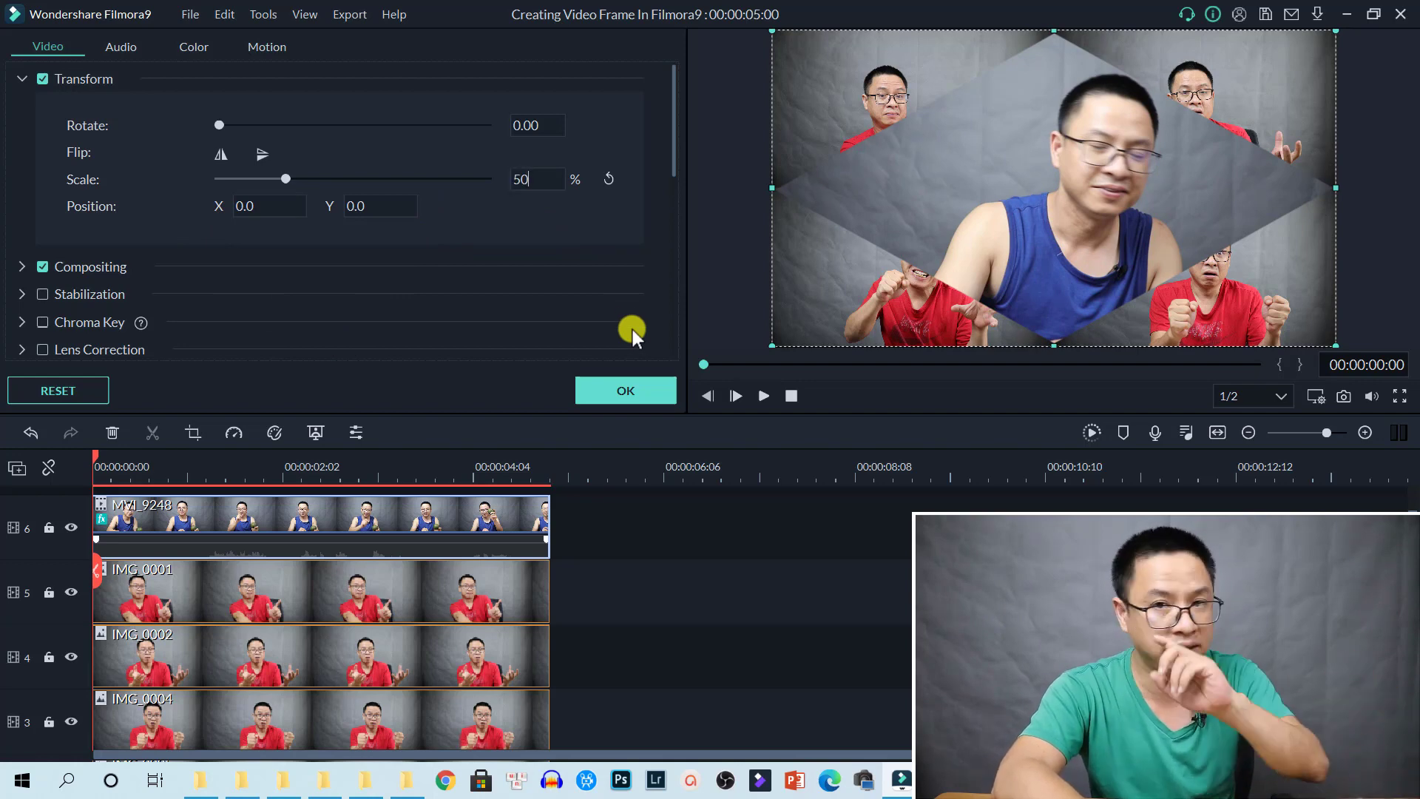
key(Return)
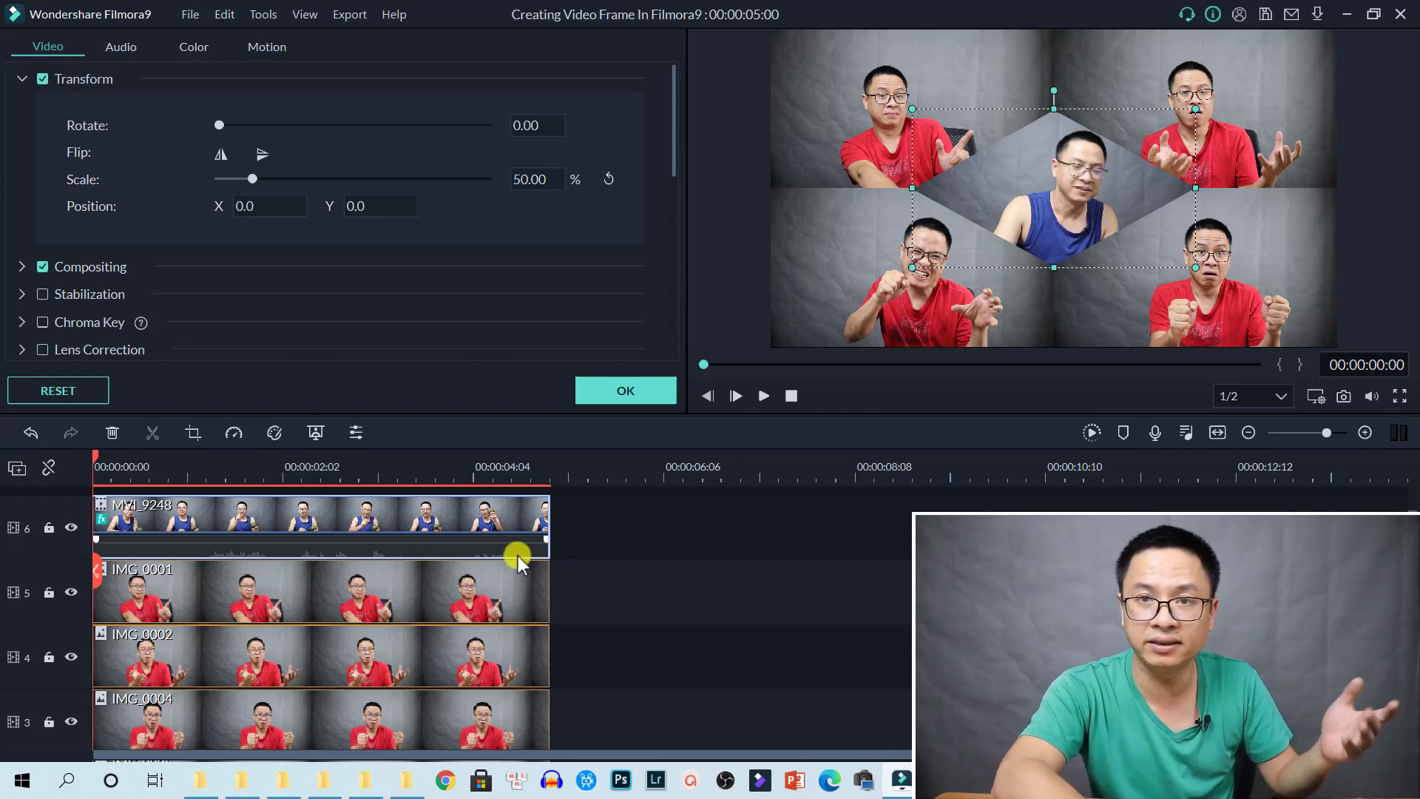
Play the opening of the composition to check the centred diamond clip, and accept the clip's settings
click(689, 587)
key(space)
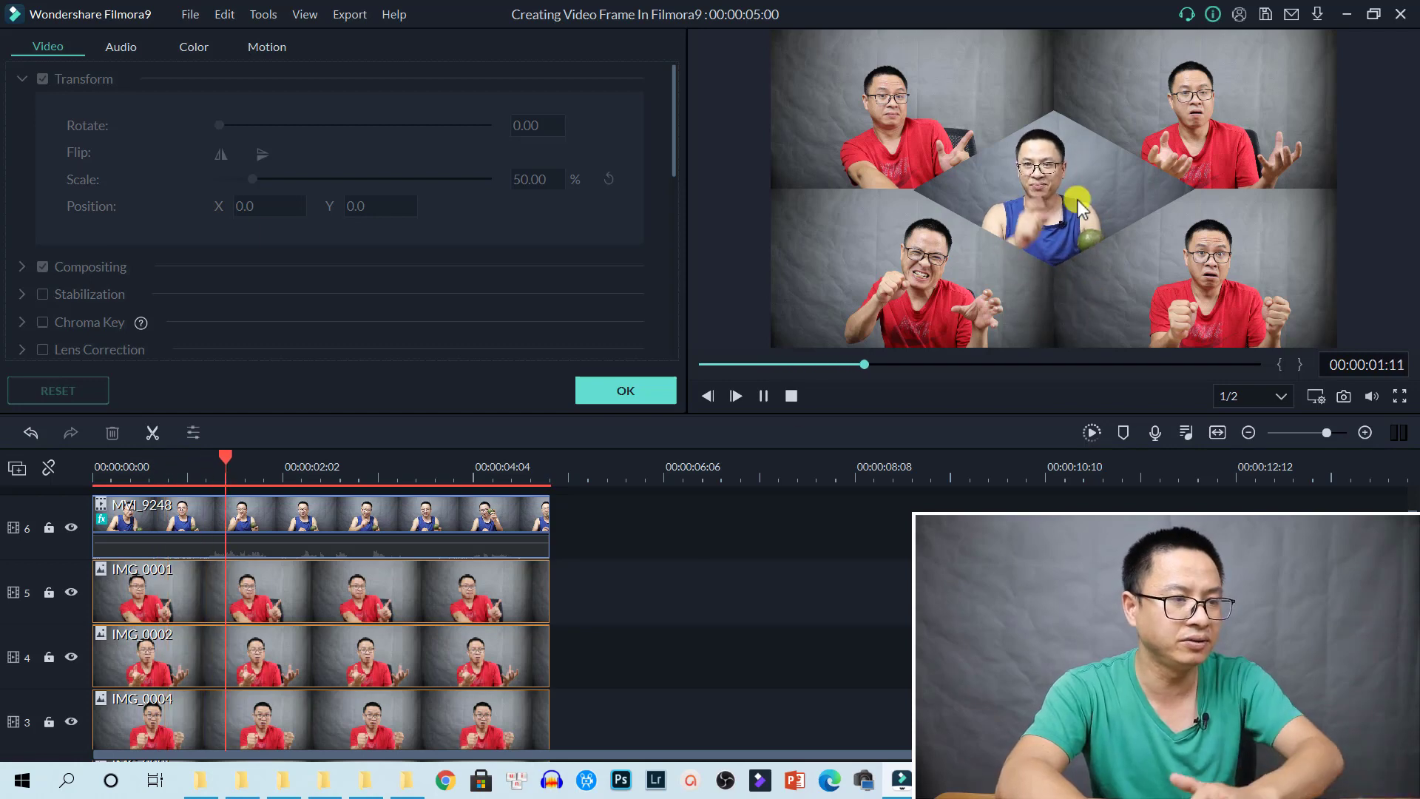
key(space)
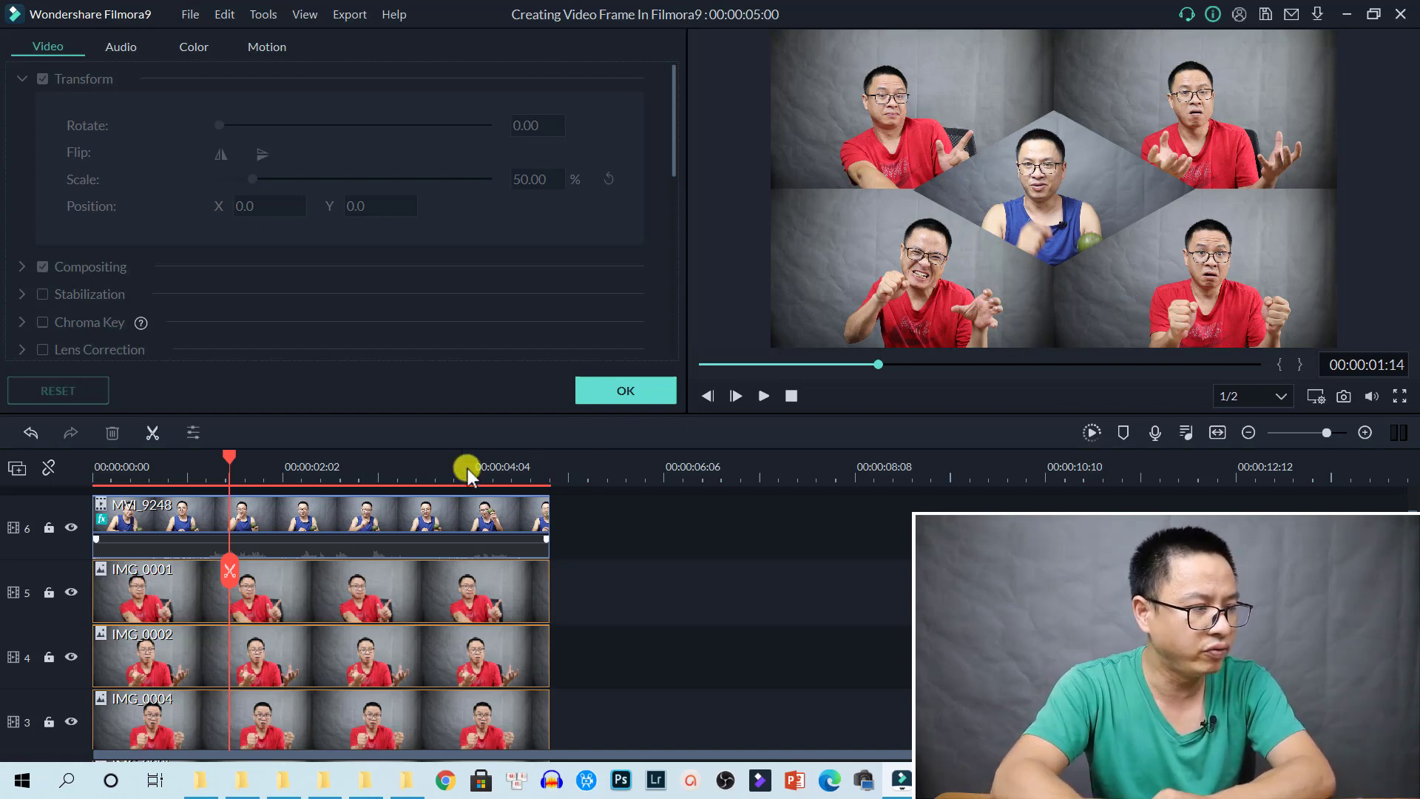
click(609, 403)
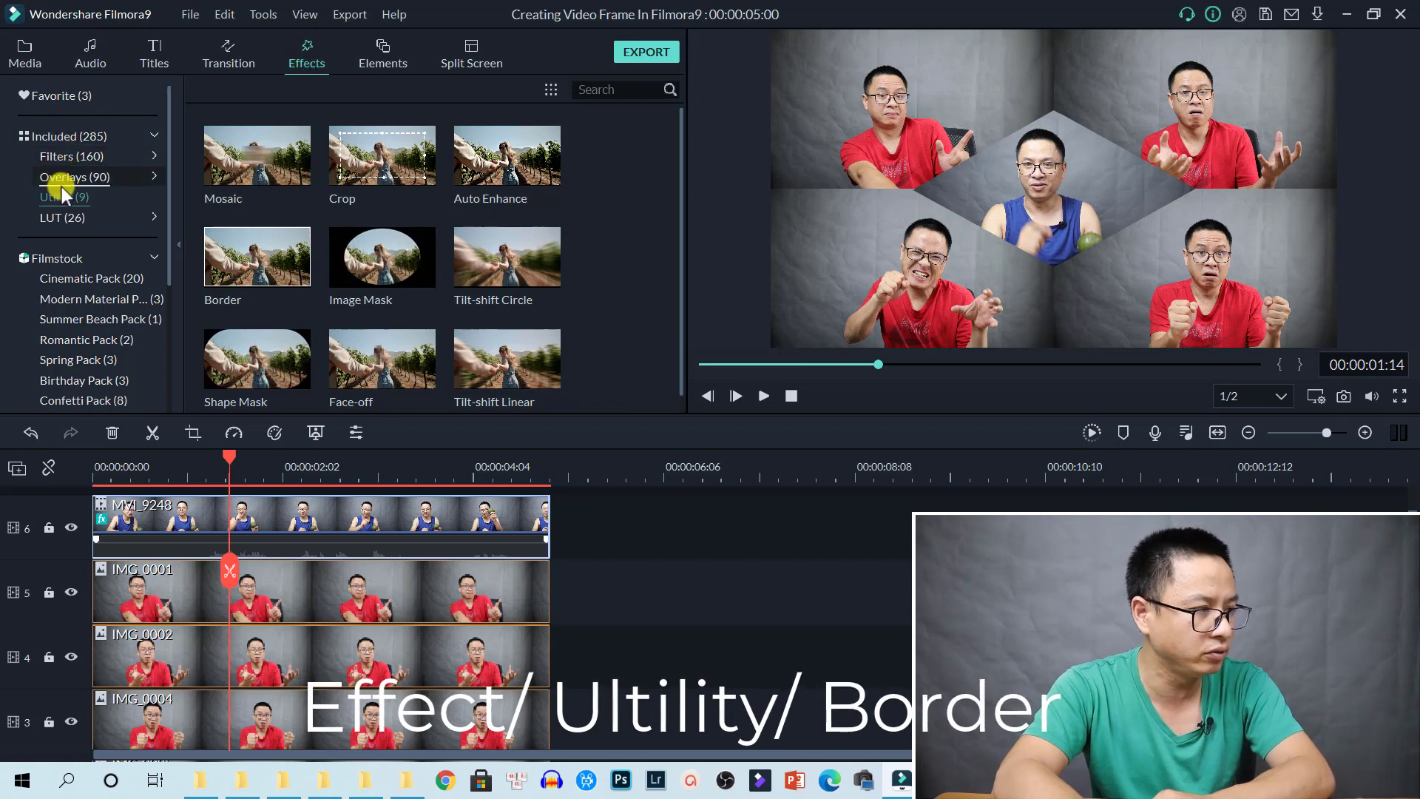
Apply the Border utility effect to the MVI_9248 clip on track 6 and open the border's settings
mouse_move(221, 244)
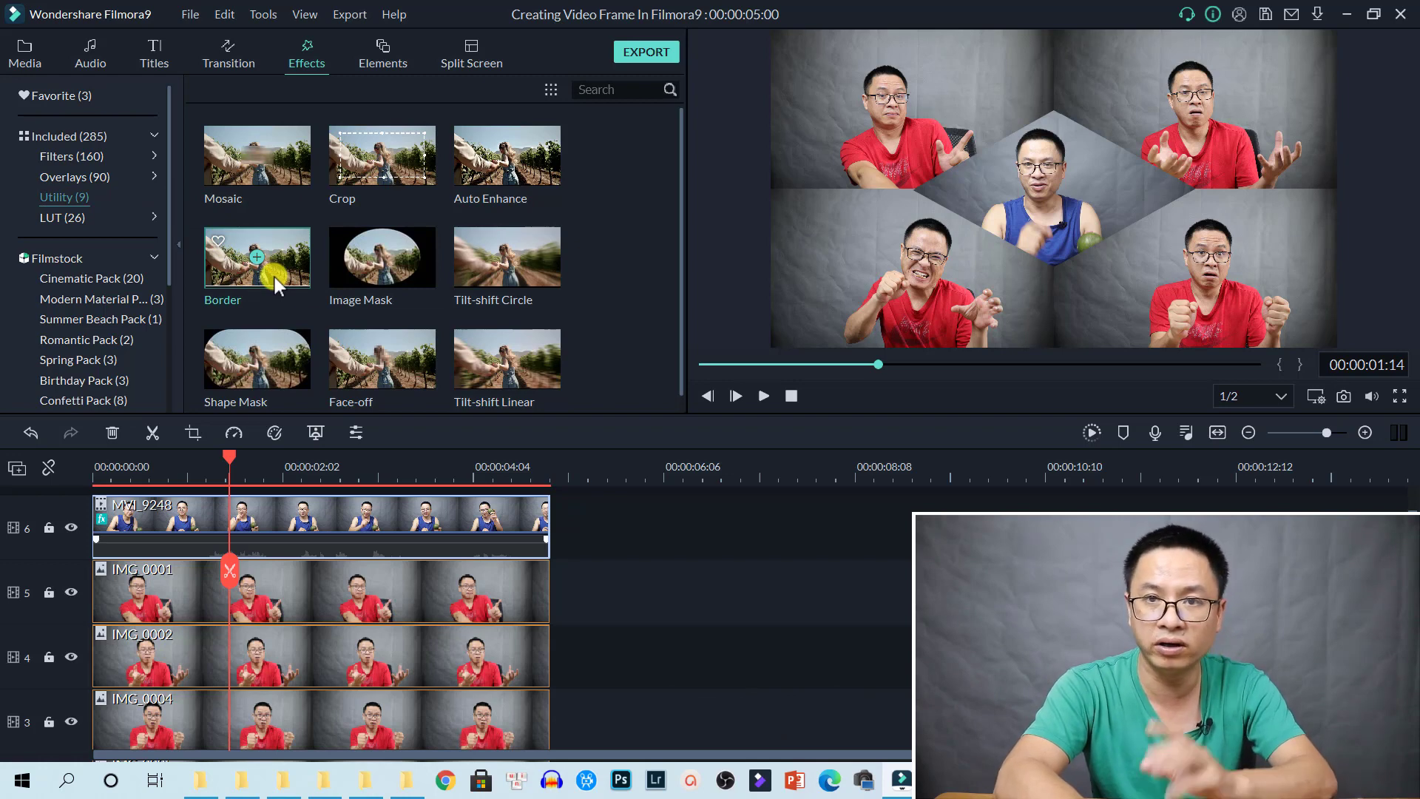
drag(294, 277, 238, 507)
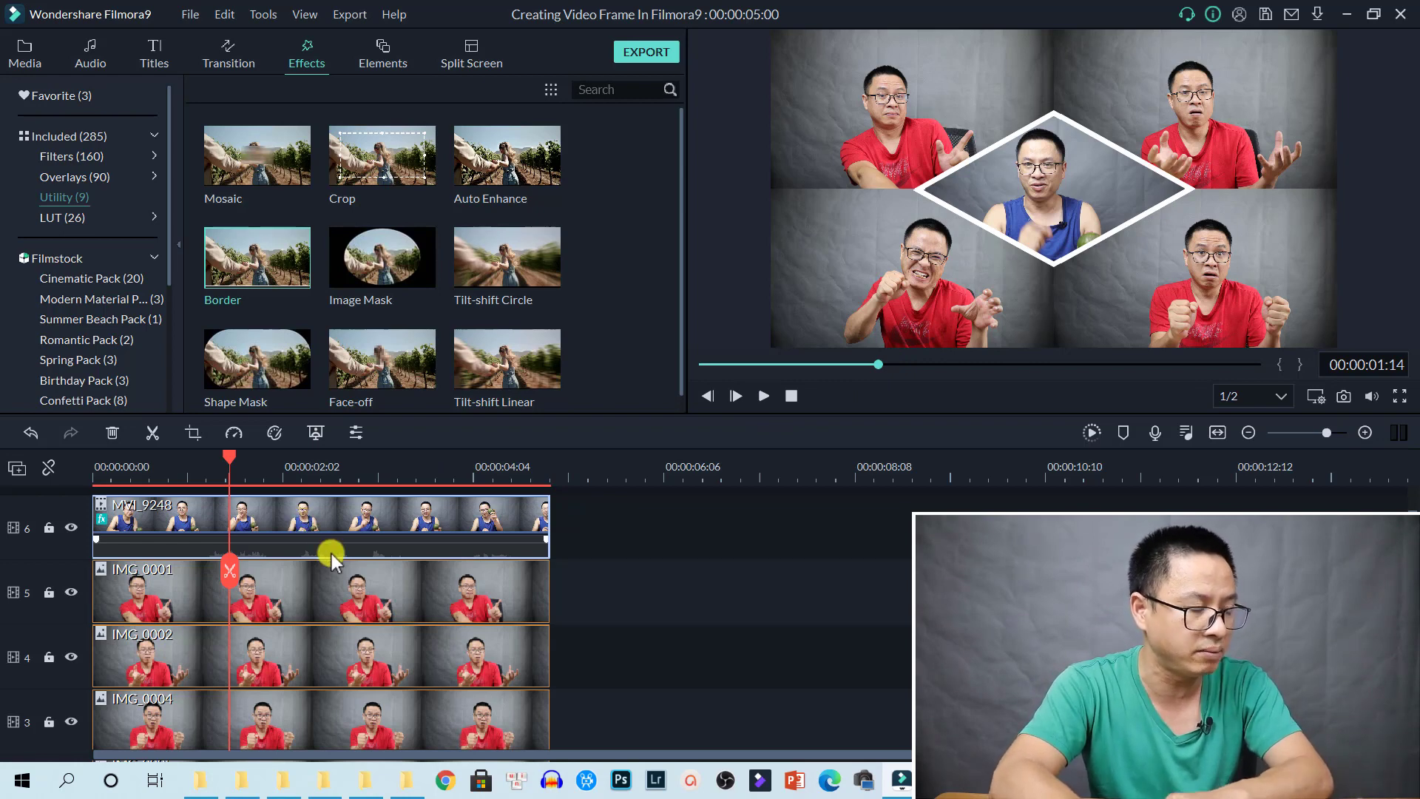
double_click(318, 522)
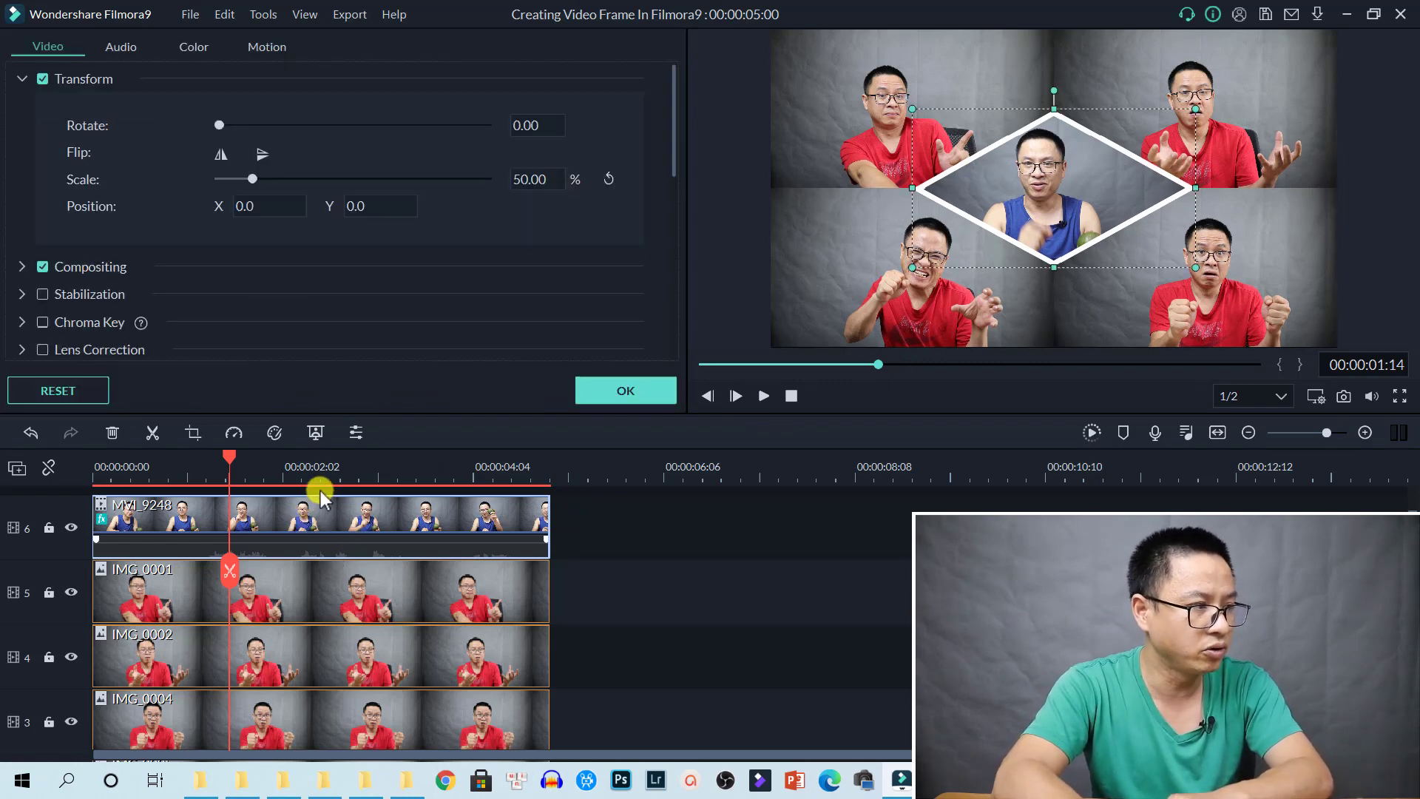
scroll(370, 226, down, 10)
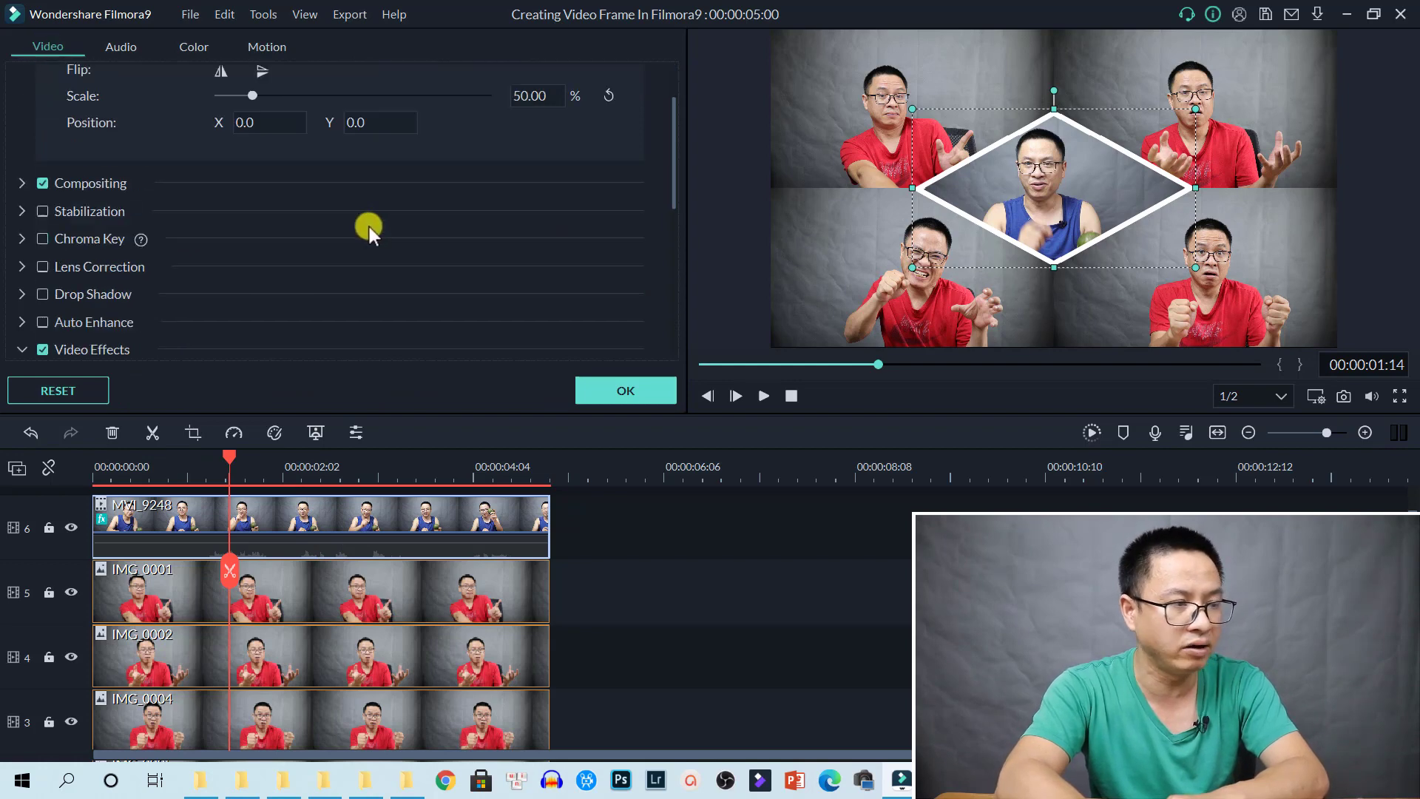
scroll(275, 184, down, 2)
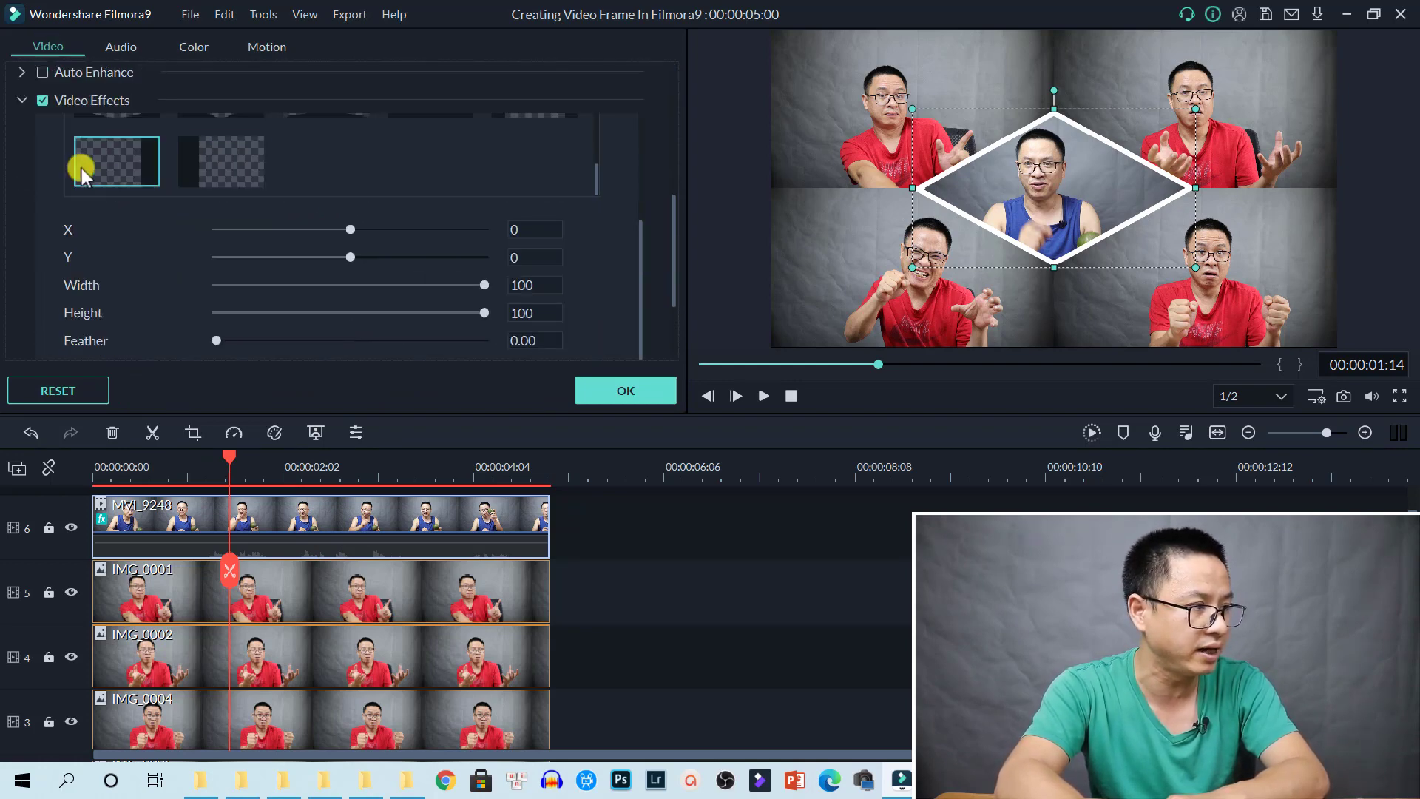
click(25, 101)
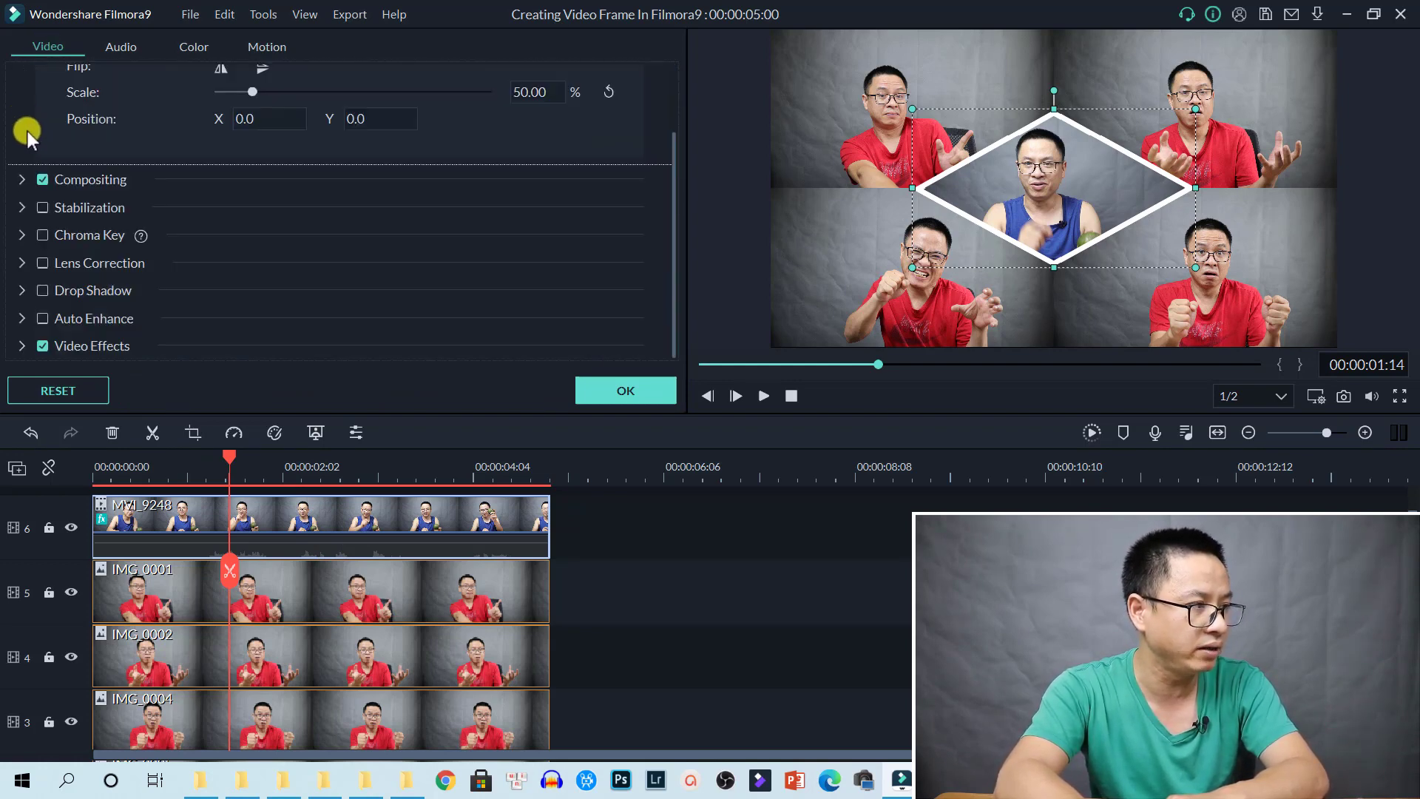
click(27, 346)
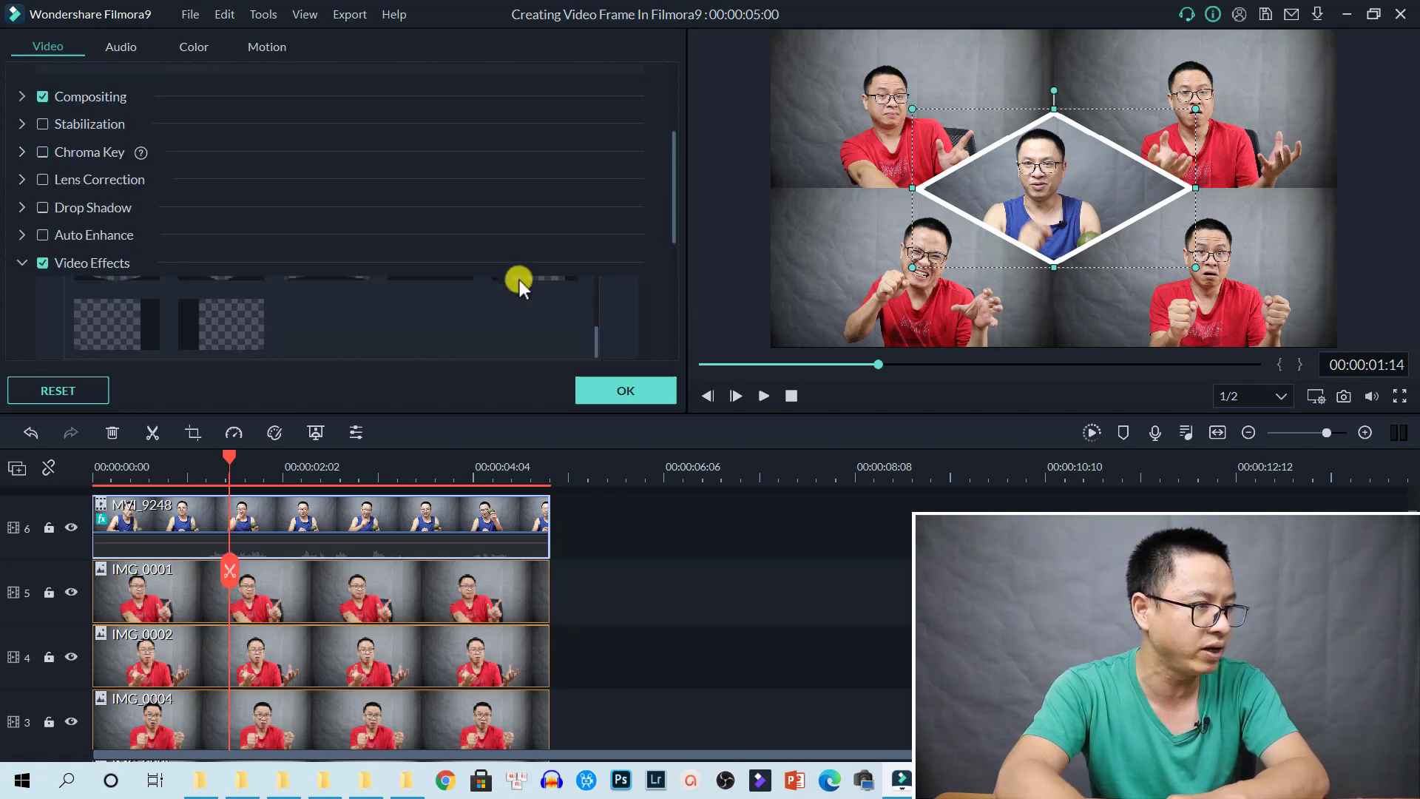
scroll(562, 244, down, 8)
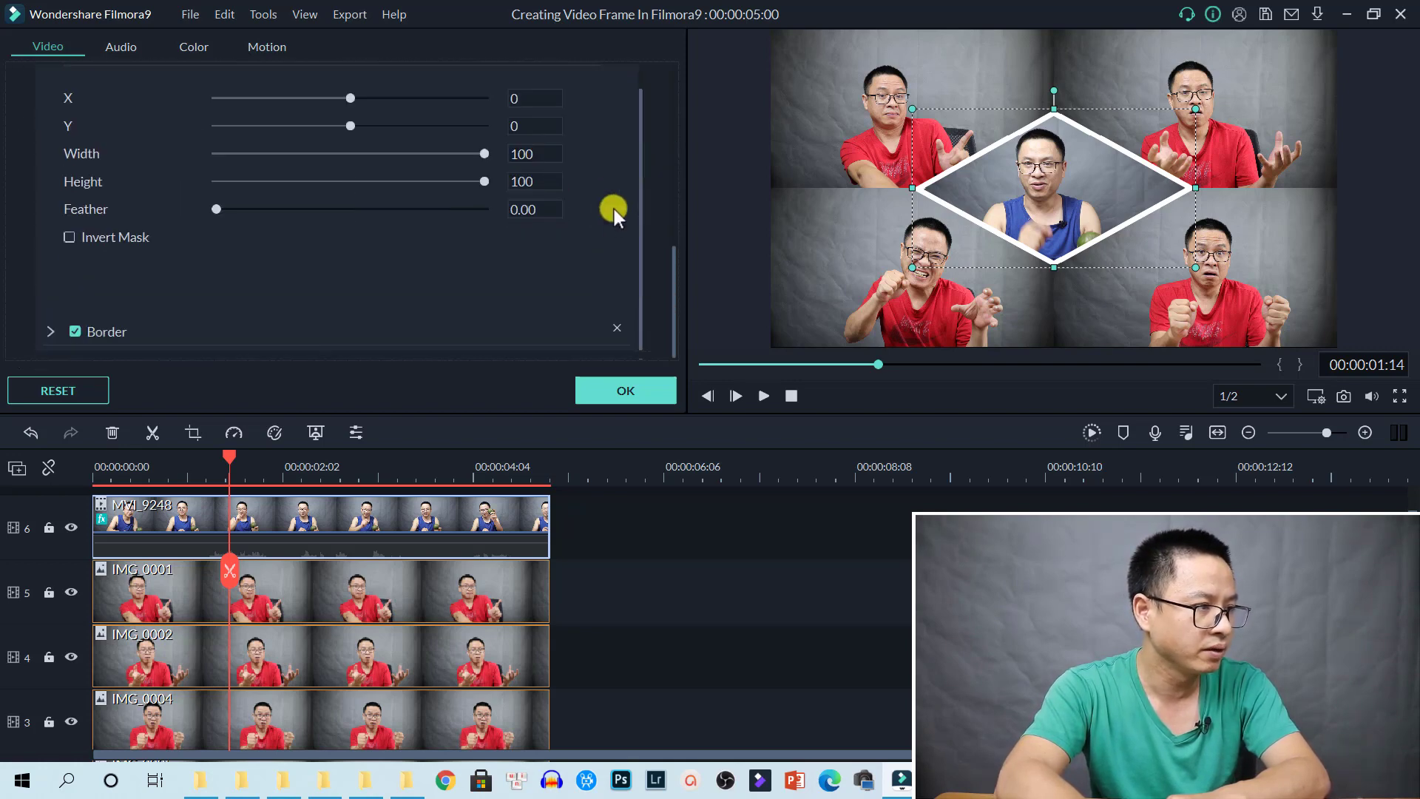
click(46, 332)
scroll(389, 290, down, 5)
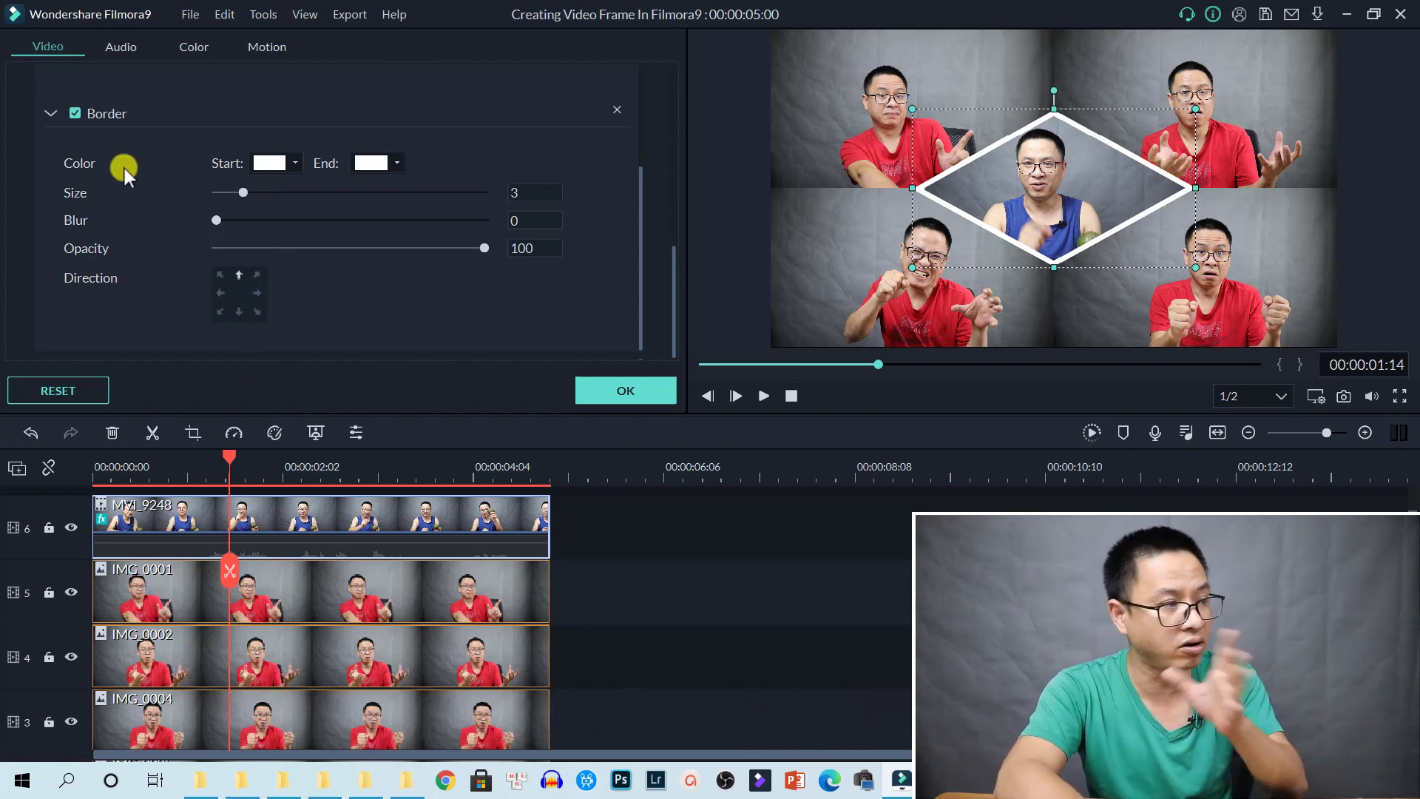
Set the start colour of the diamond clip's border to purple, keep the end colour white, and accept the settings
click(291, 167)
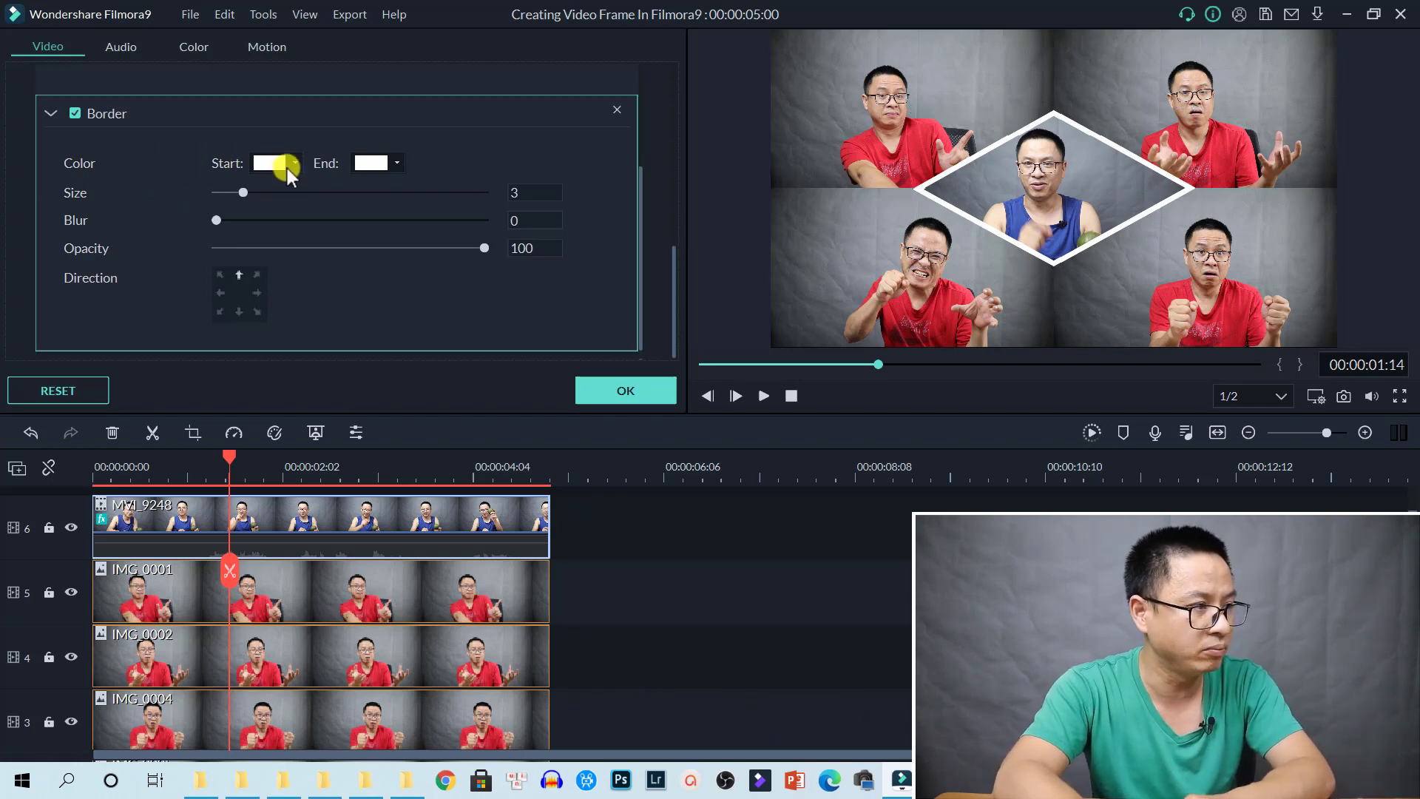
click(287, 167)
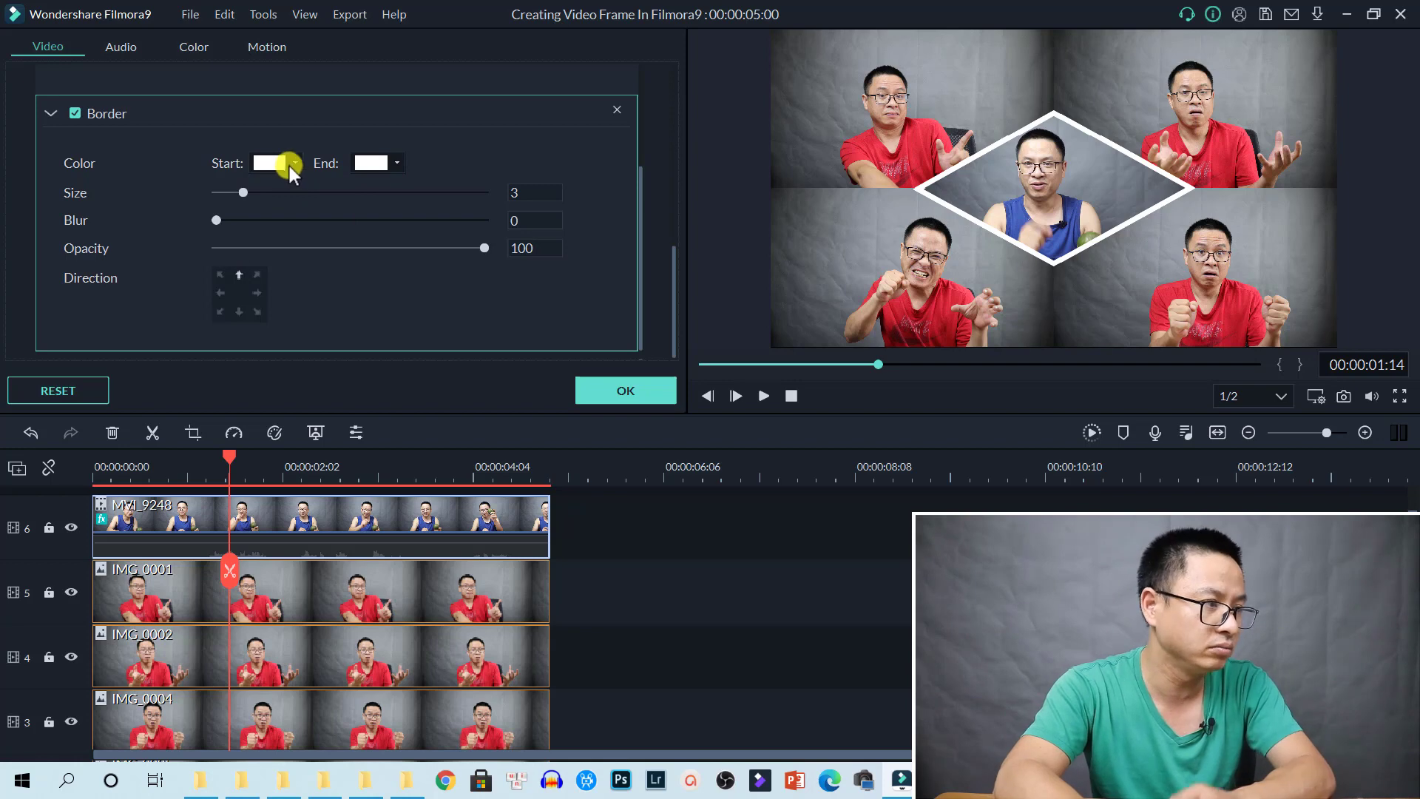
click(293, 165)
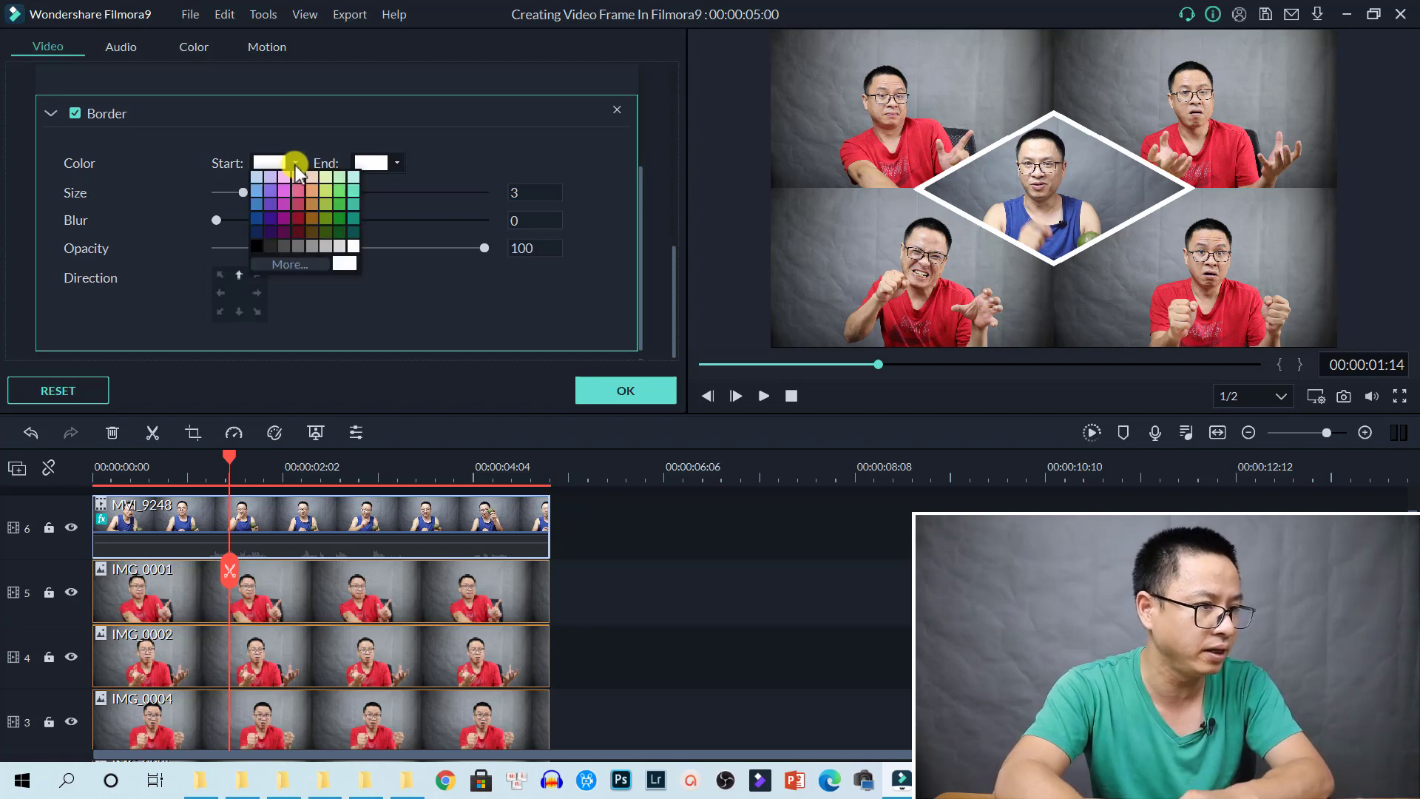
click(284, 201)
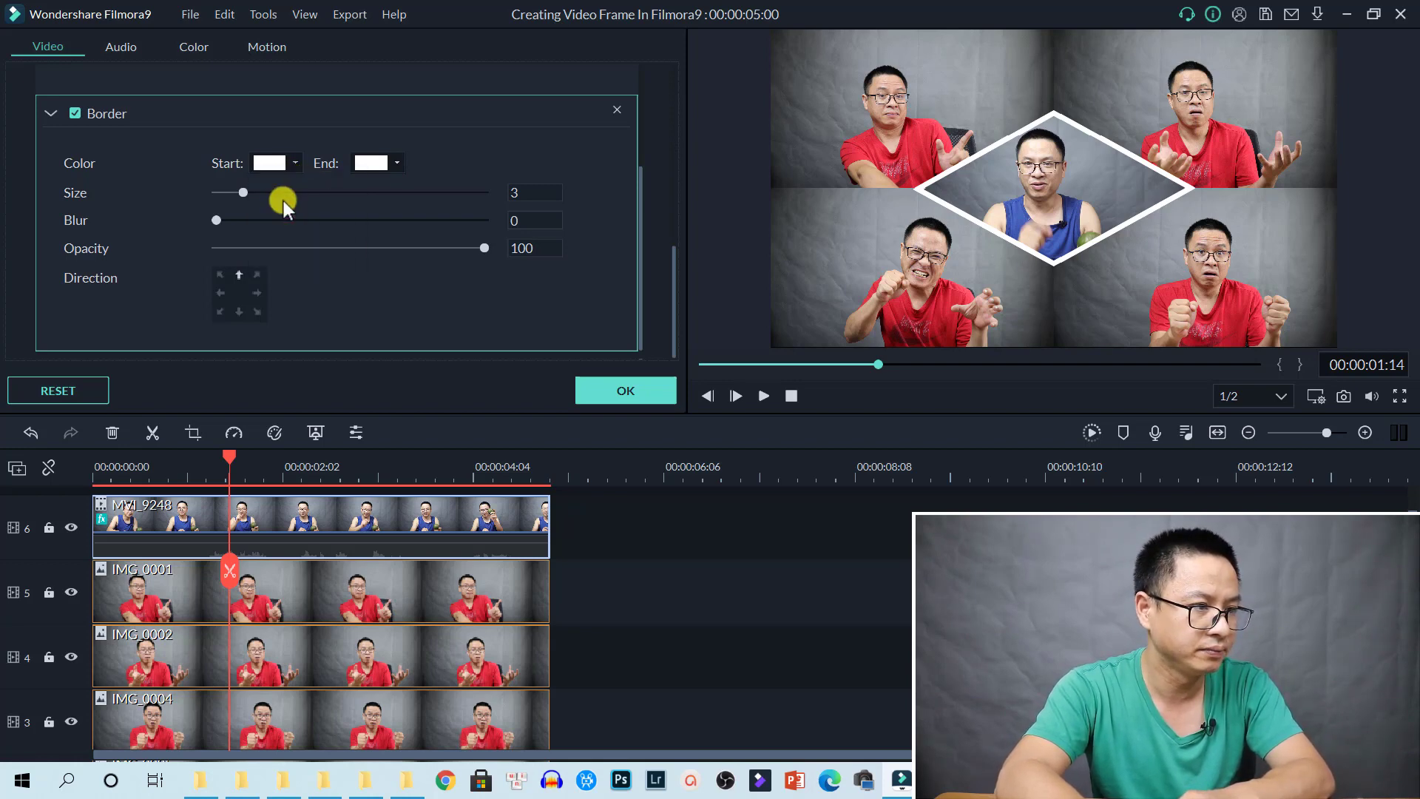
click(392, 167)
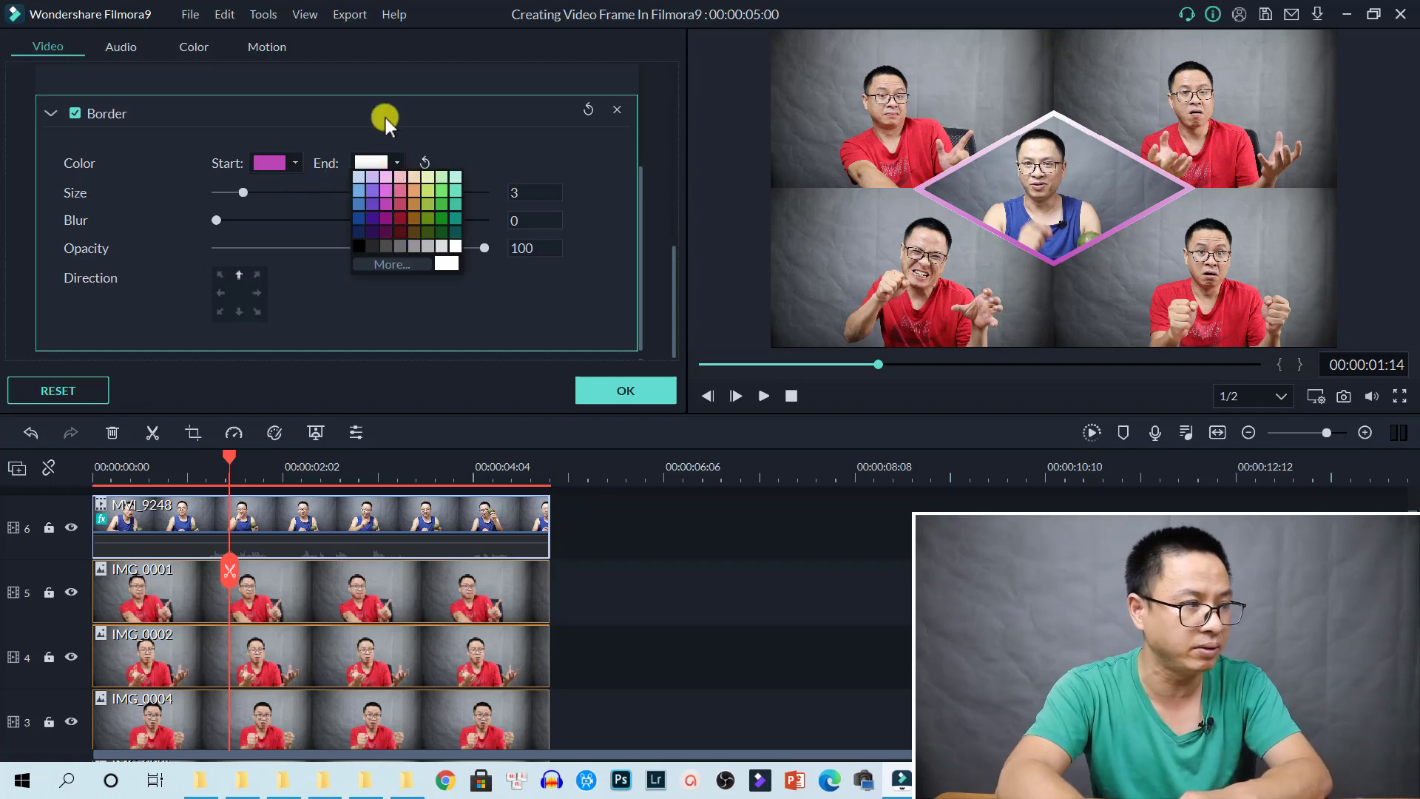
drag(241, 194, 272, 203)
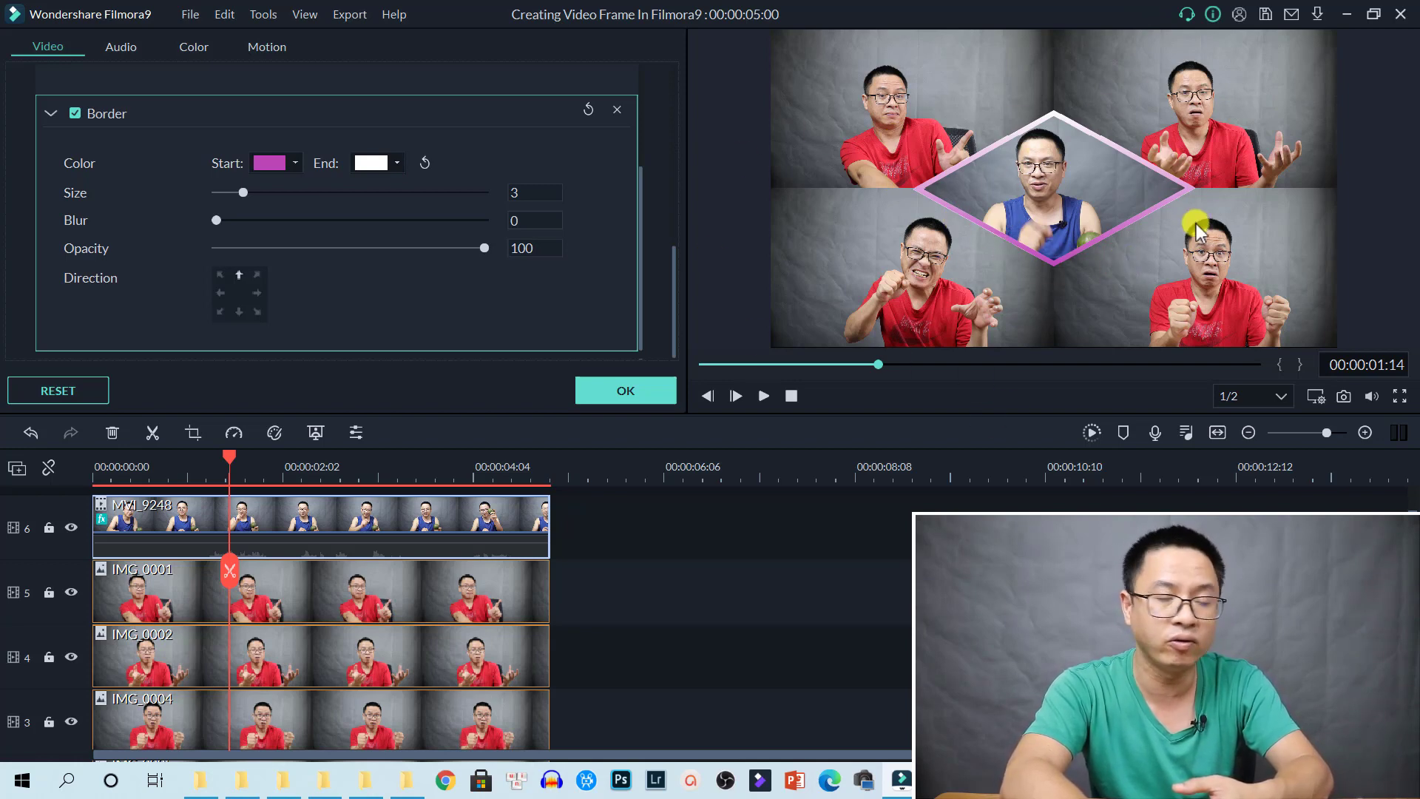
click(651, 395)
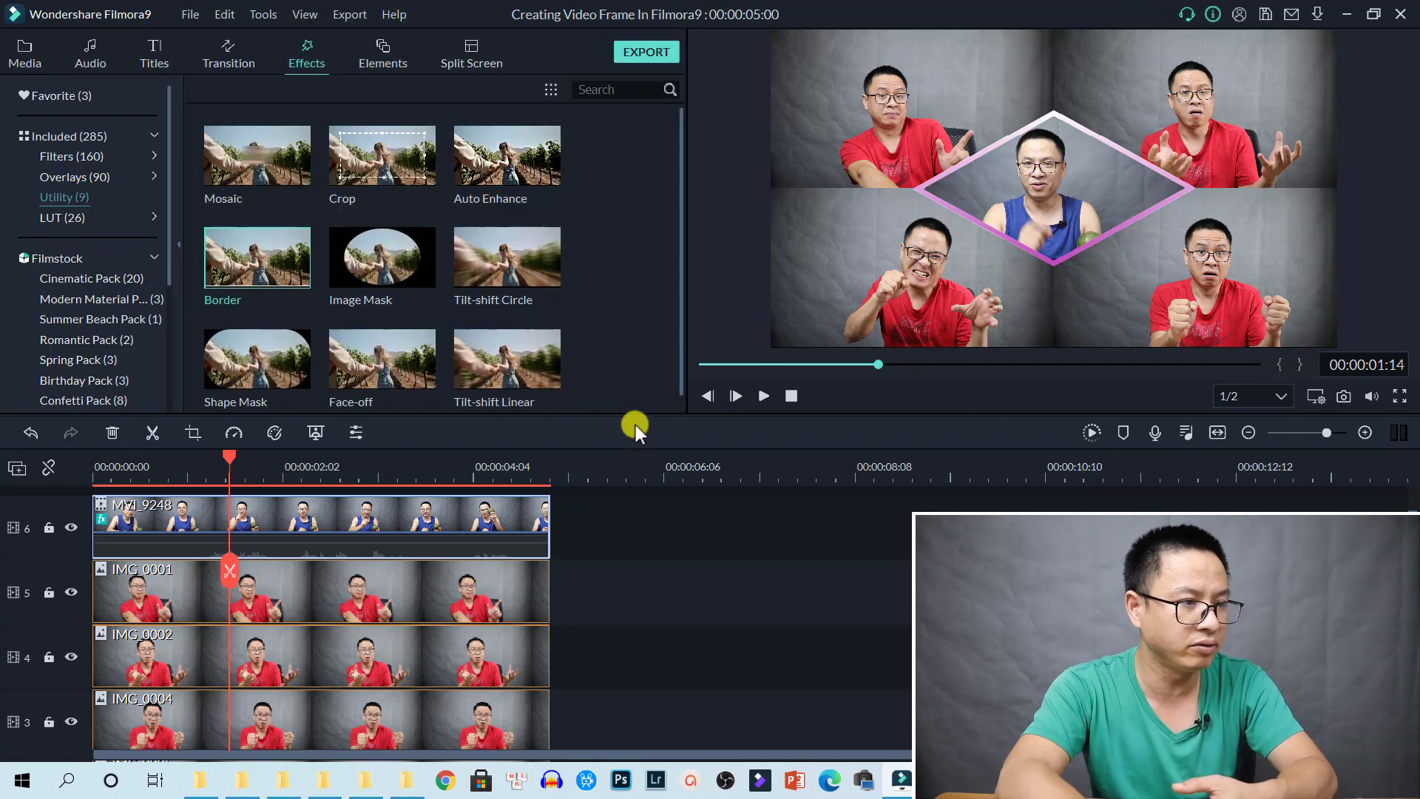
Apply the Border utility effect to the photos IMG_0001, IMG_0002, IMG_0004 and IMG_0005 on tracks 5 to 2
click(392, 602)
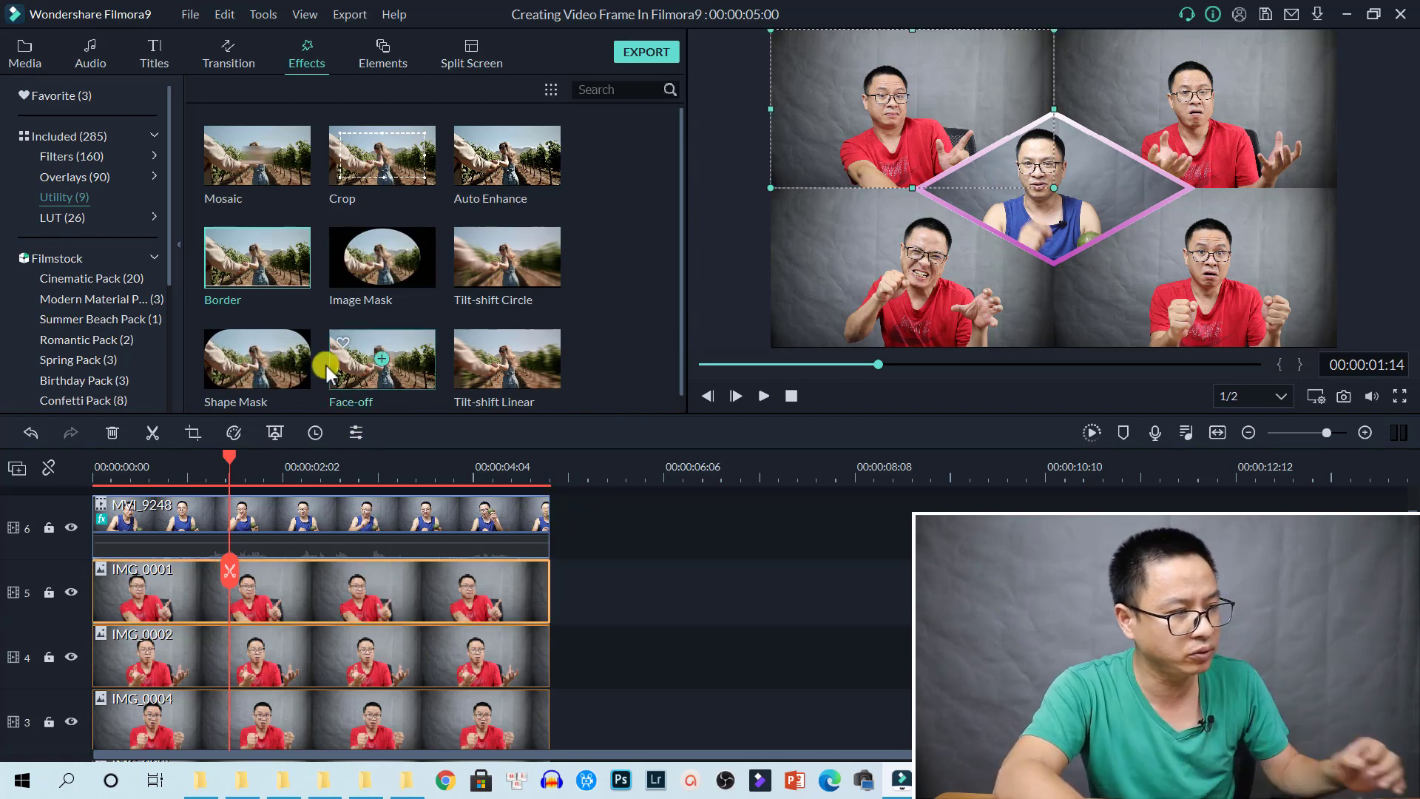
drag(295, 279, 292, 569)
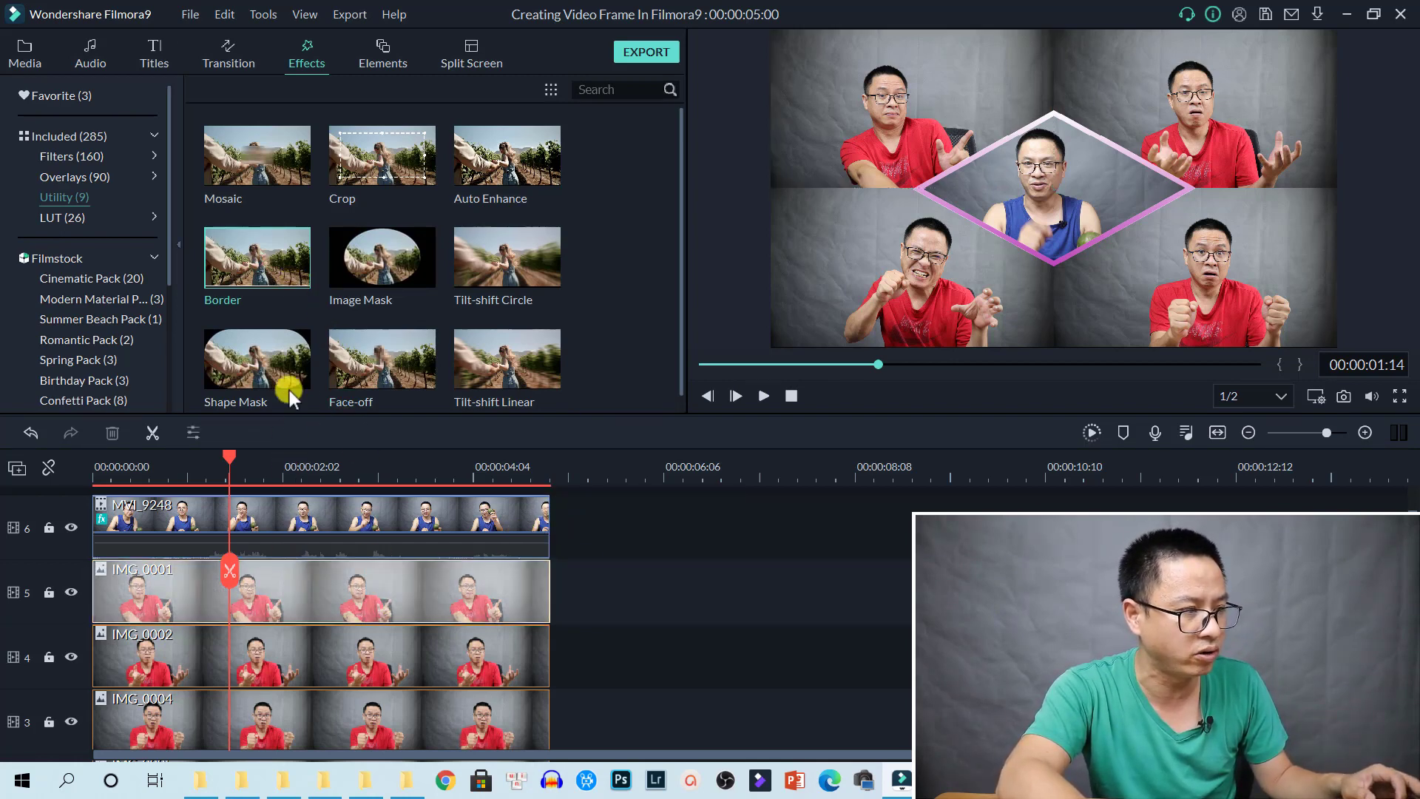
drag(287, 278, 249, 646)
drag(295, 279, 263, 712)
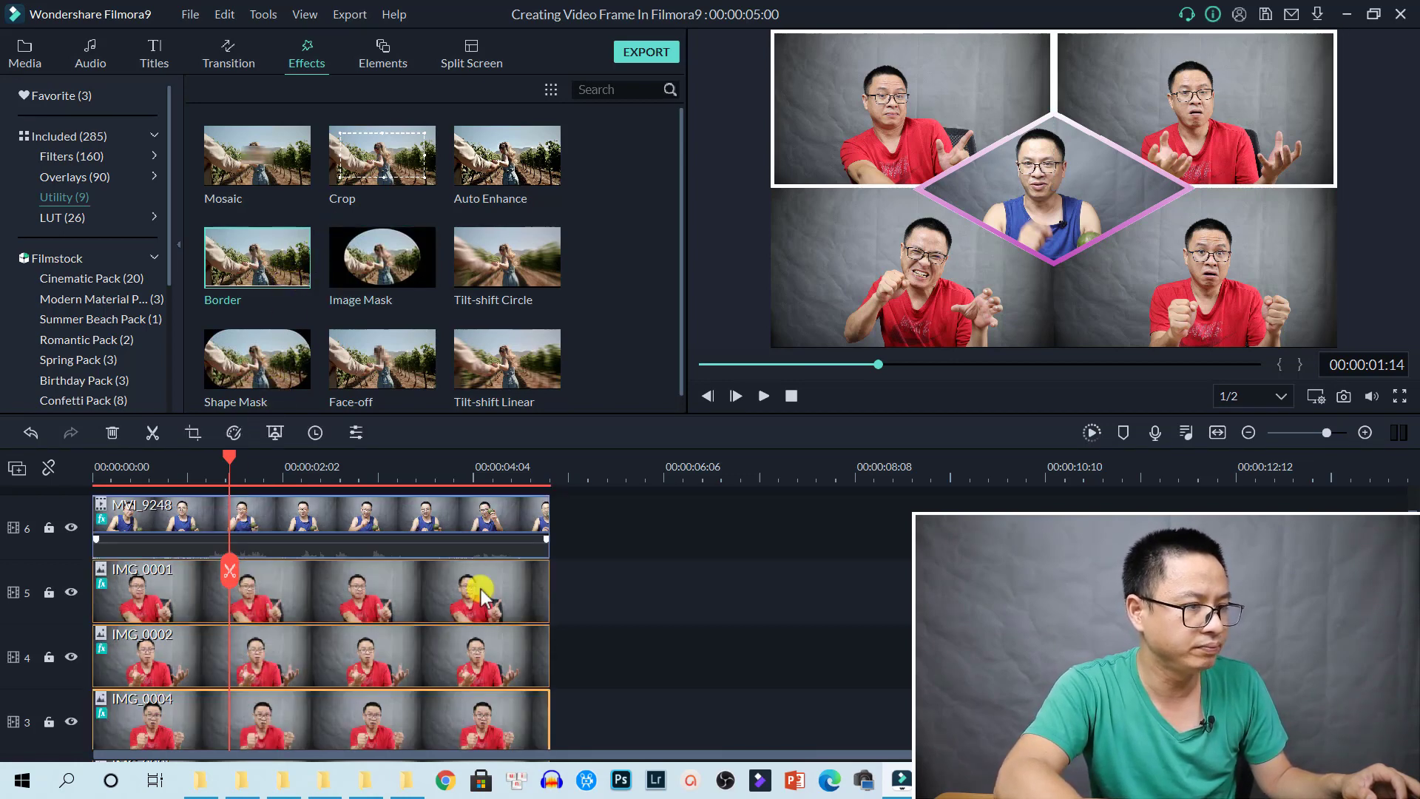
scroll(476, 588, down, 1)
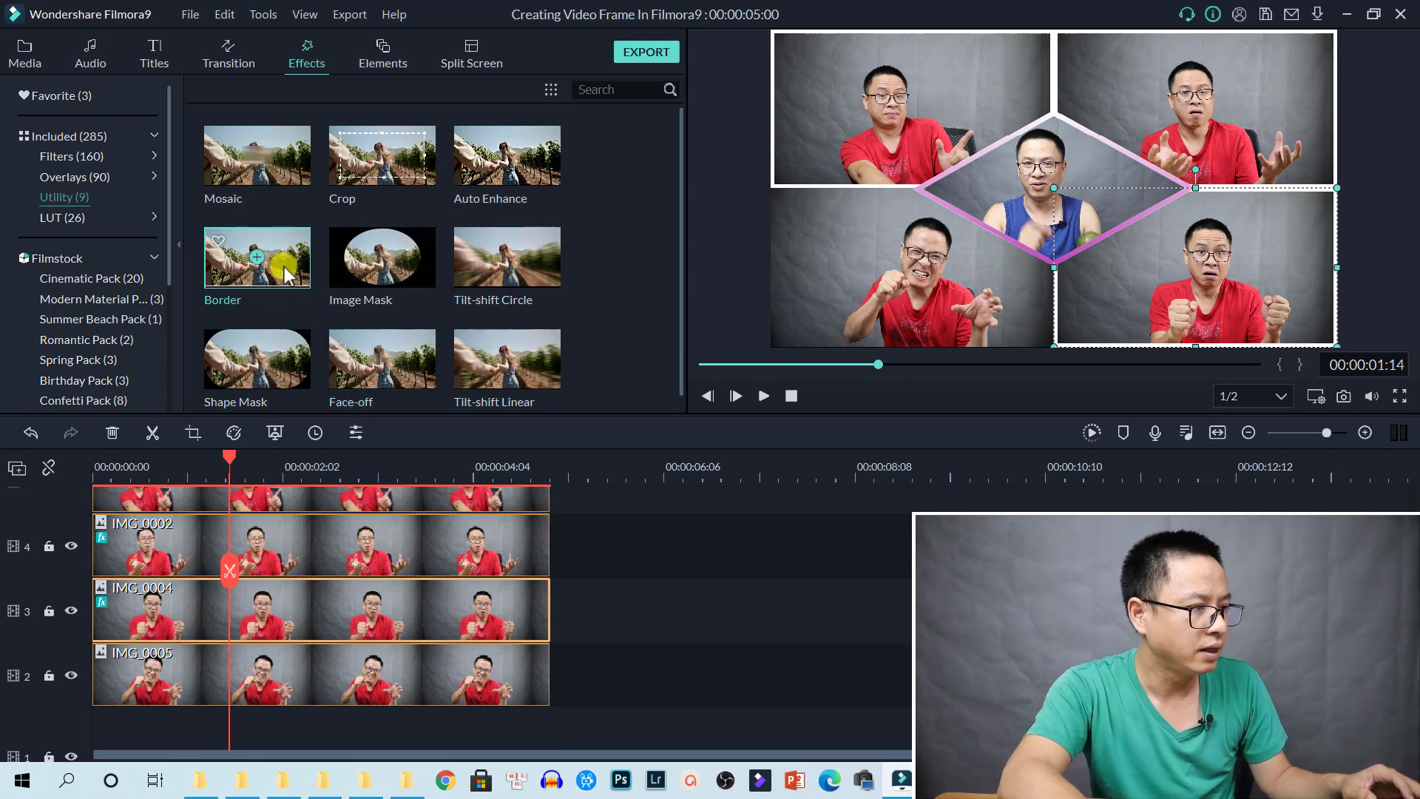
drag(284, 266, 260, 678)
click(370, 693)
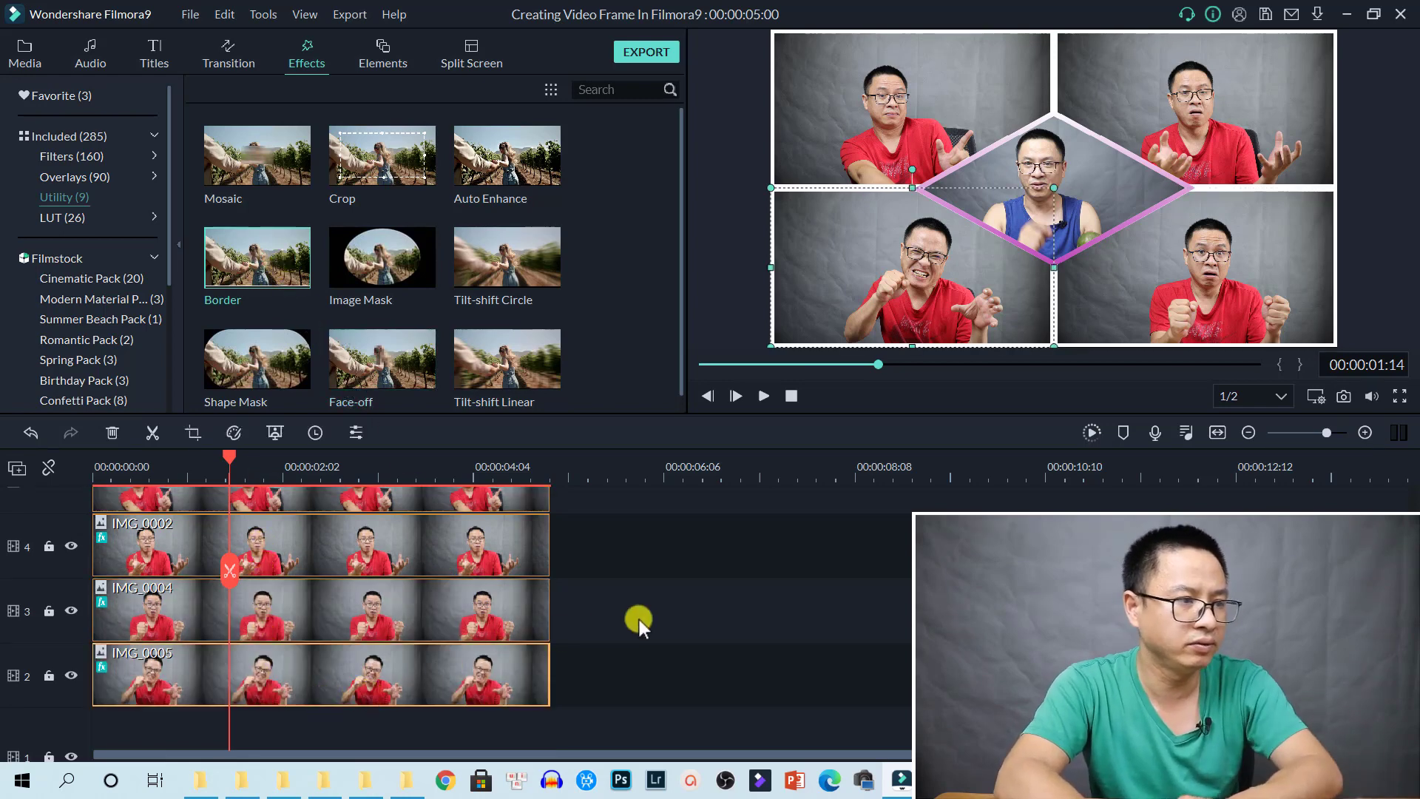
click(713, 613)
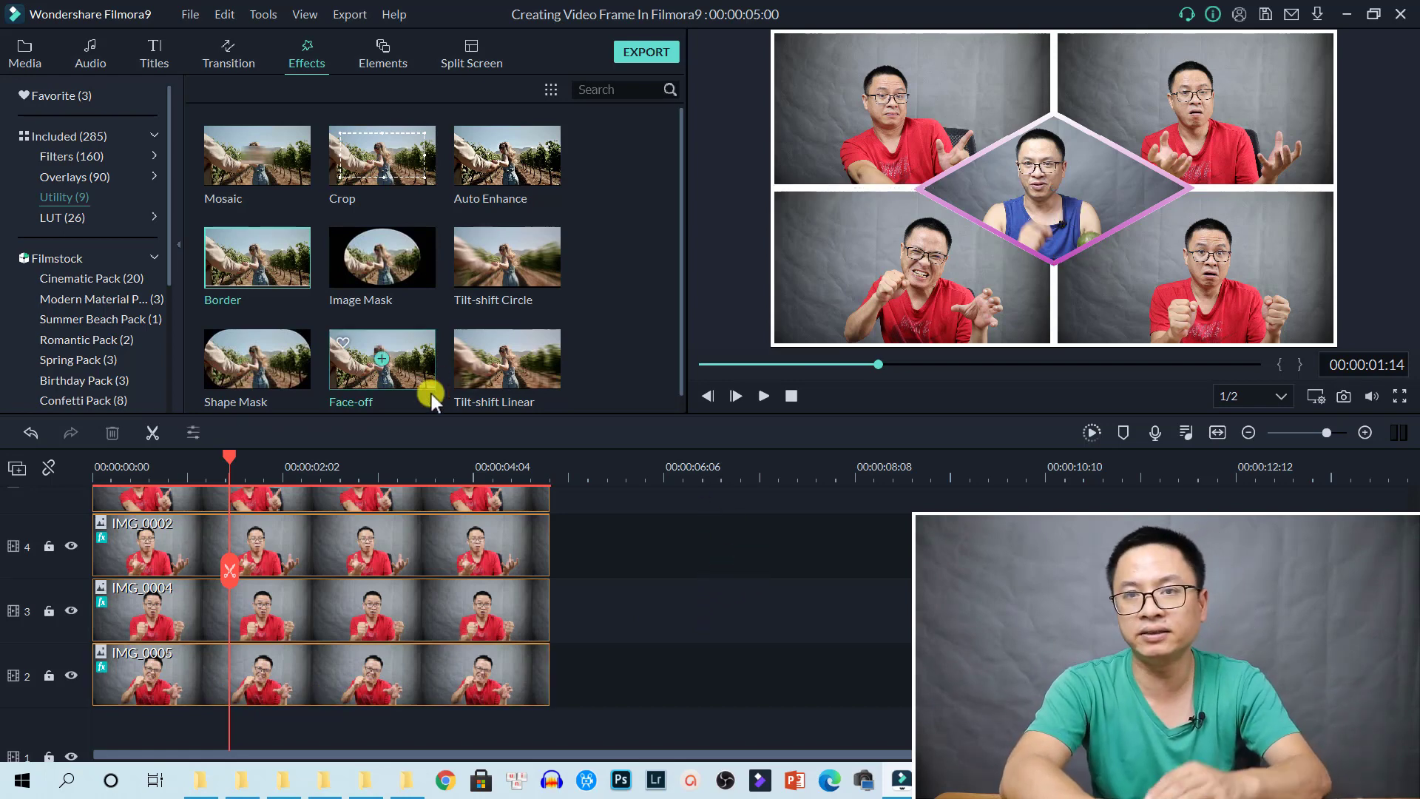
Play the bordered video frame from near the beginning to about four seconds to check the result
click(105, 466)
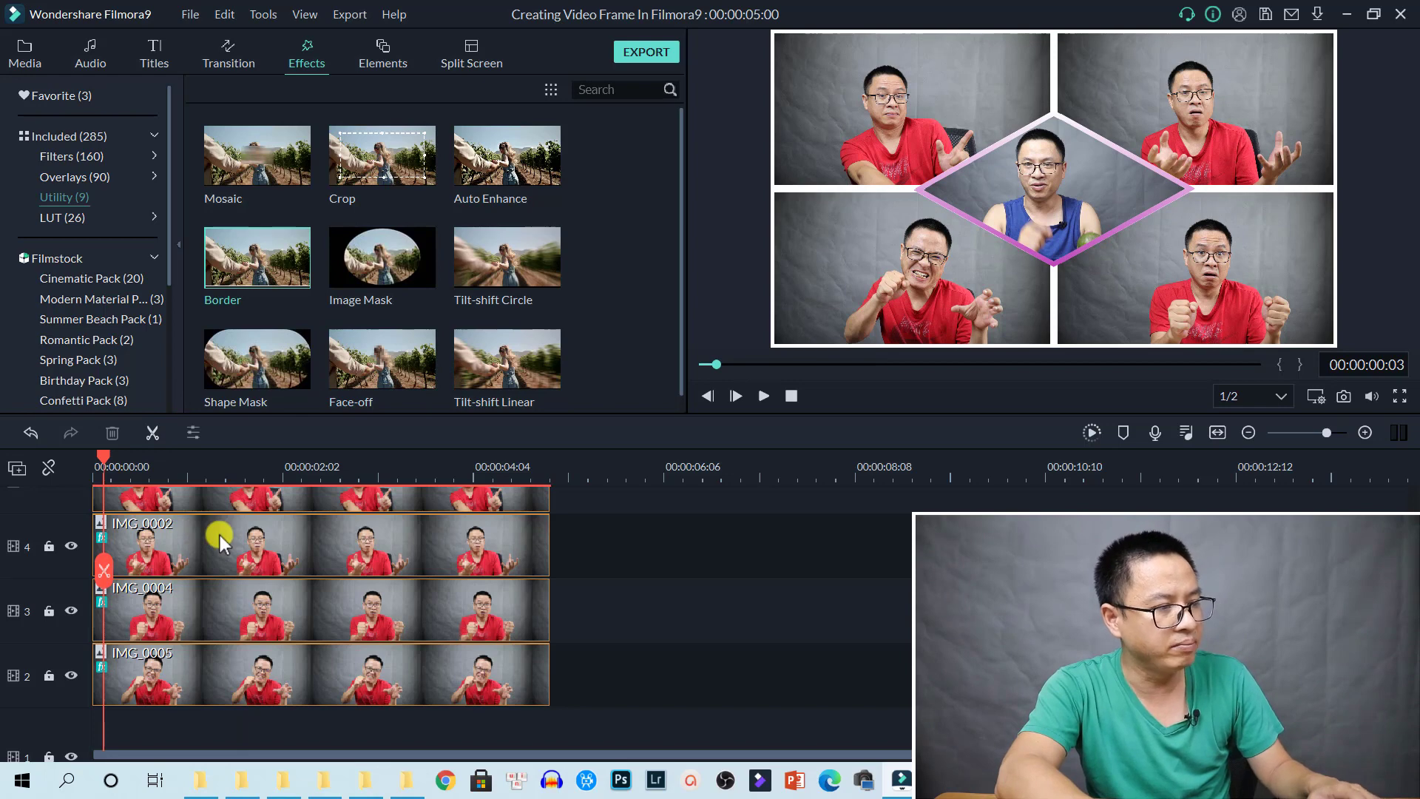
key(space)
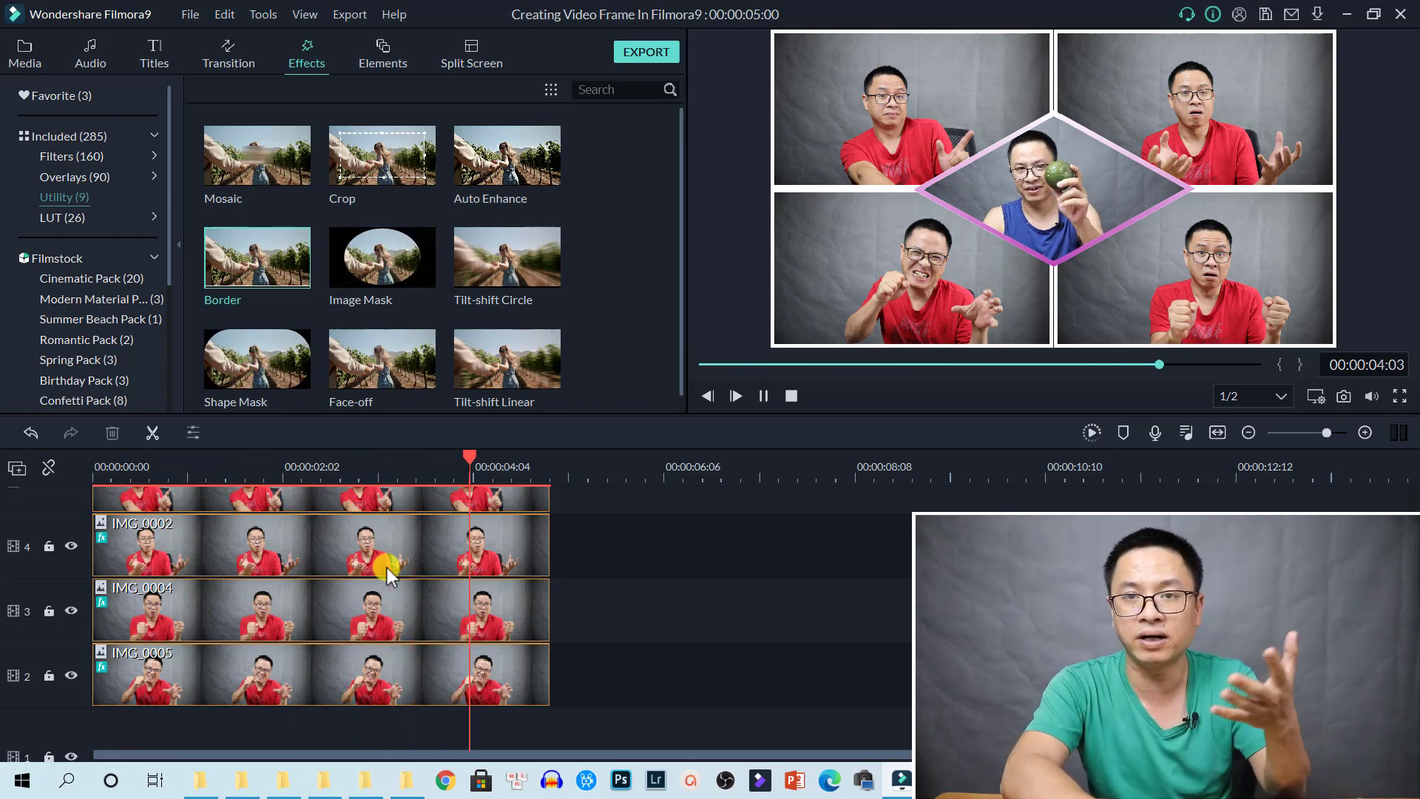
key(space)
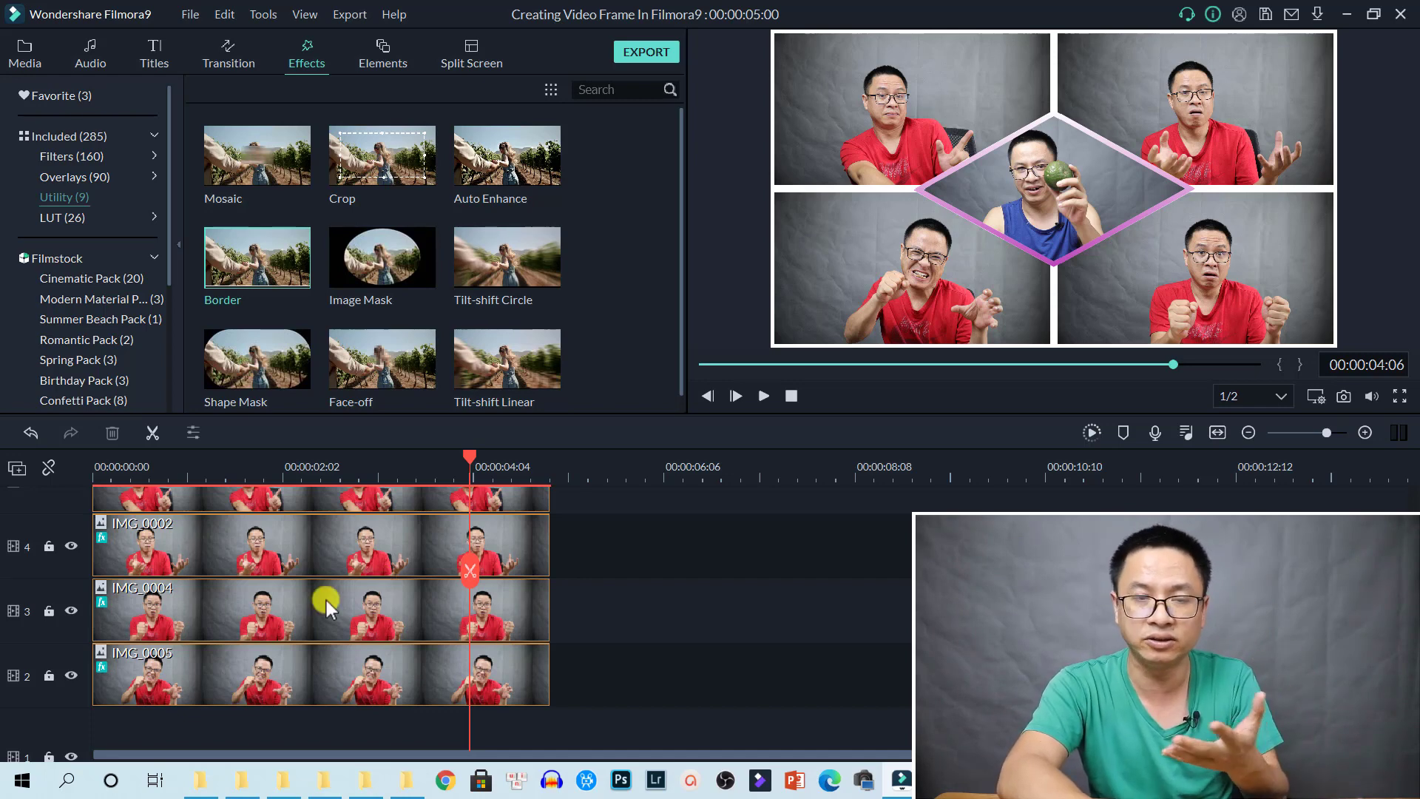
Open the settings of the MVI_9248 clip on track 6 and apply the Boom! motion to it
scroll(417, 620, up, 1)
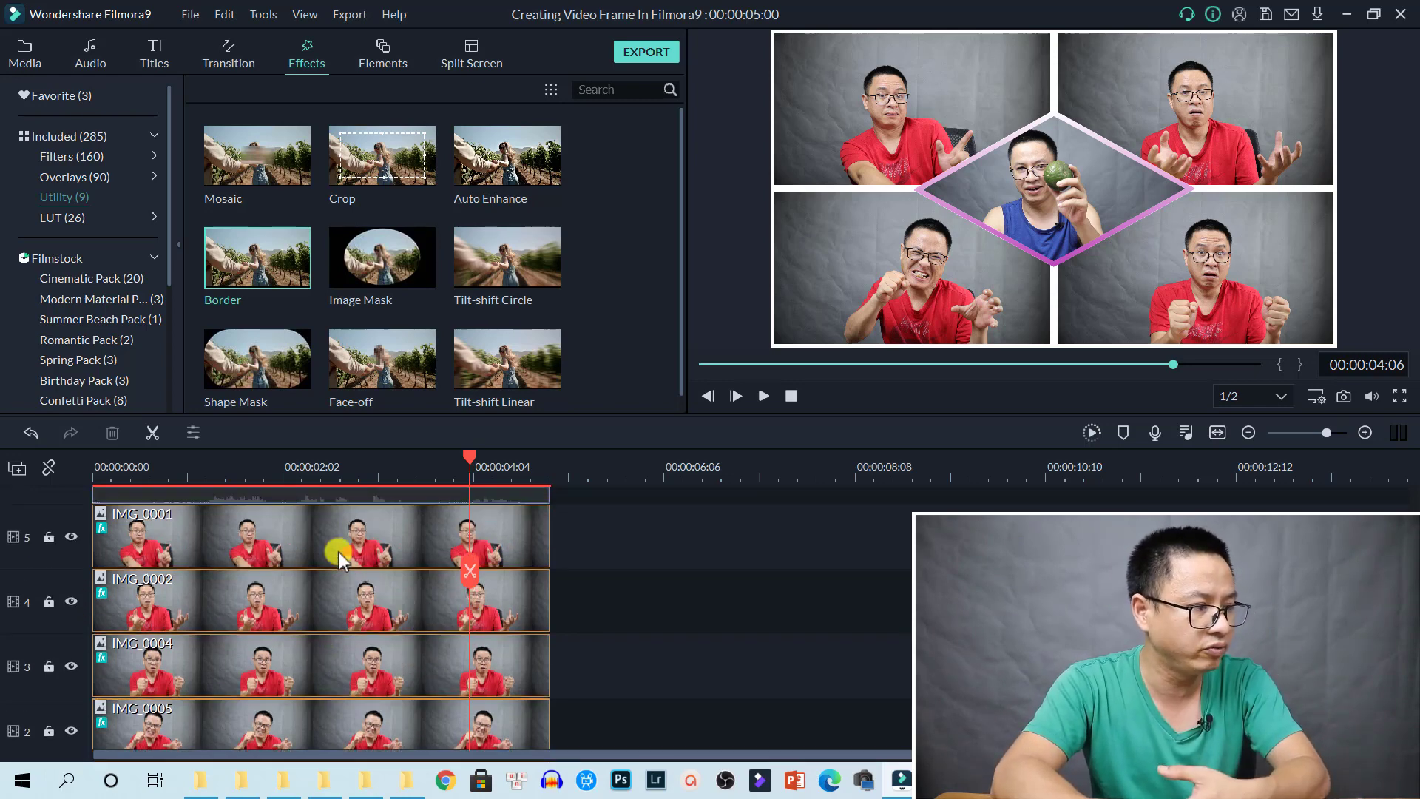
scroll(338, 551, up, 1)
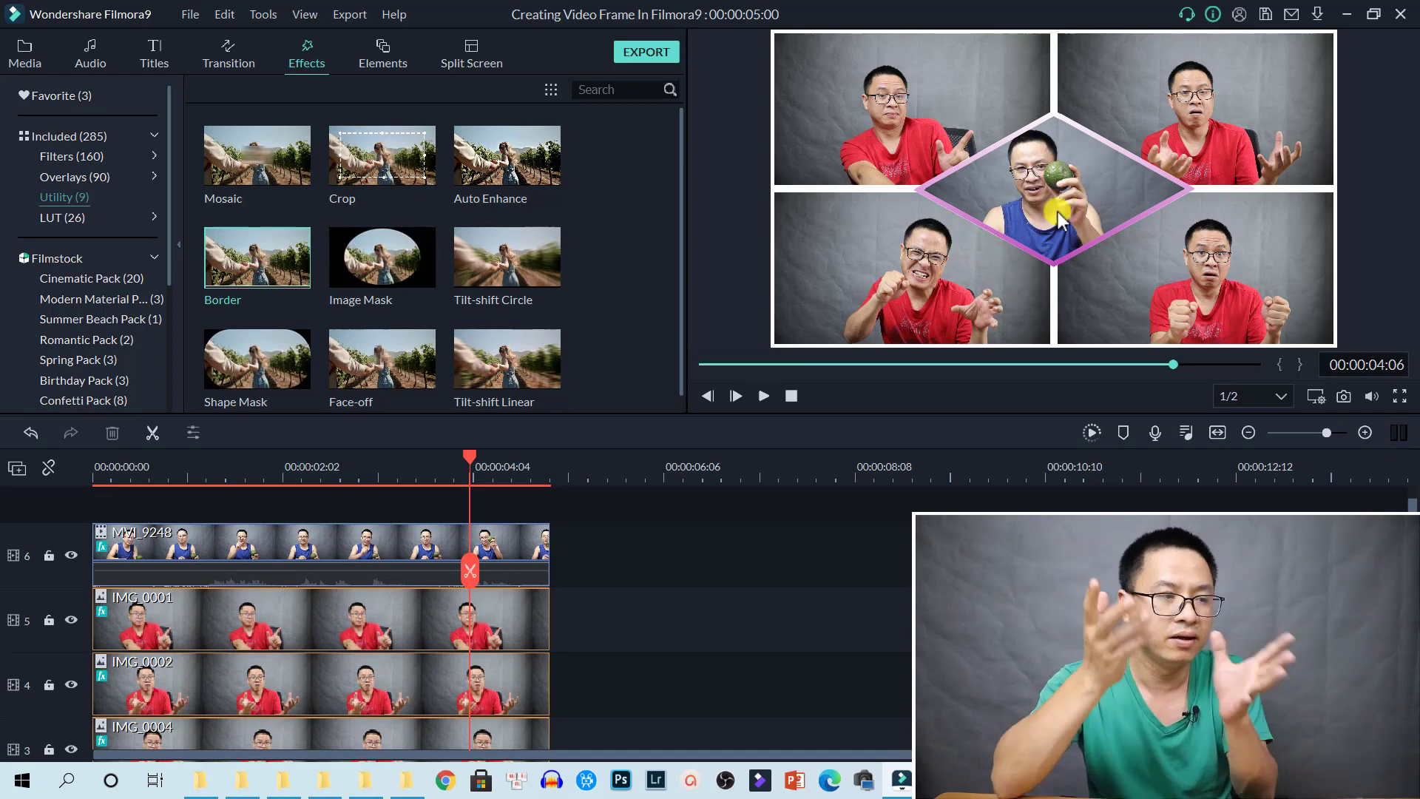
click(328, 554)
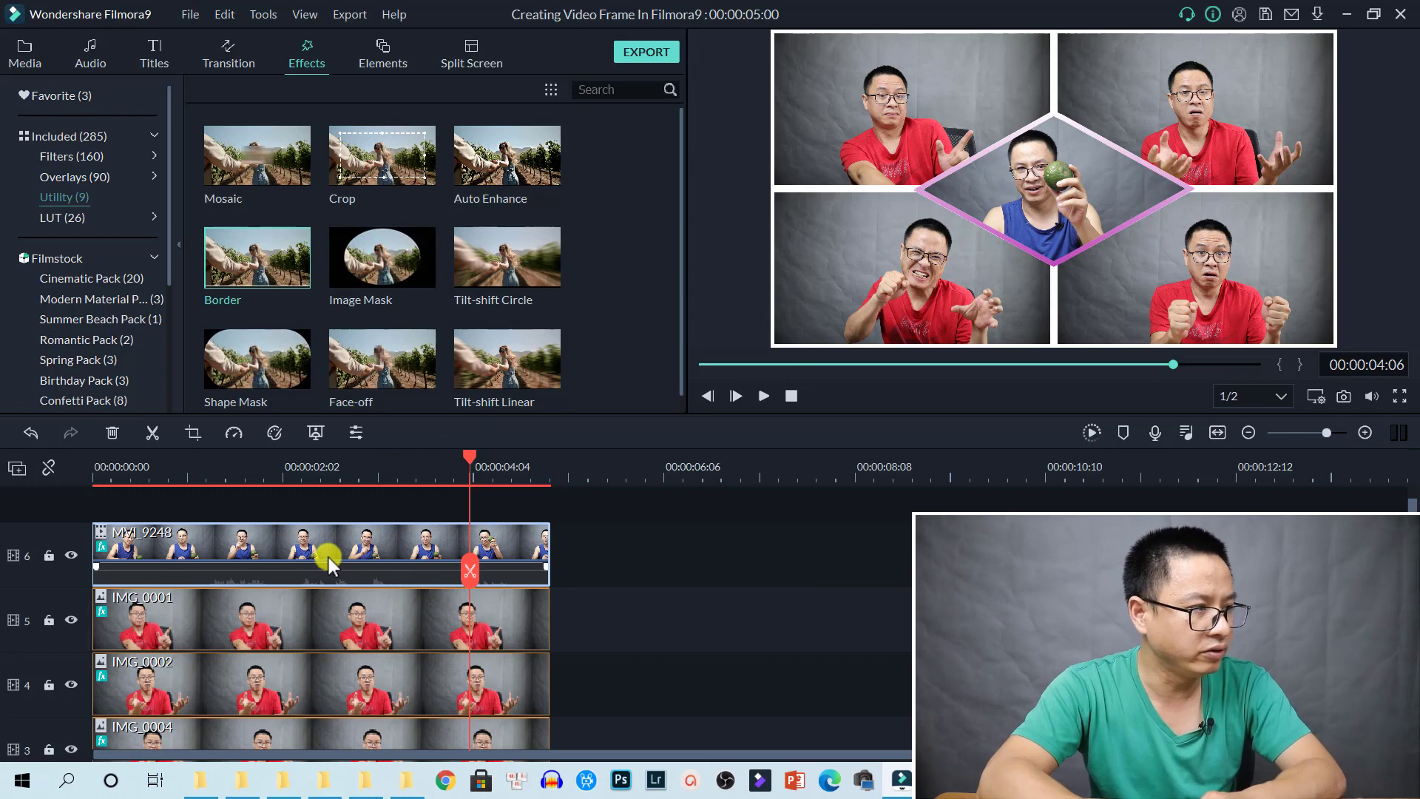
double_click(328, 556)
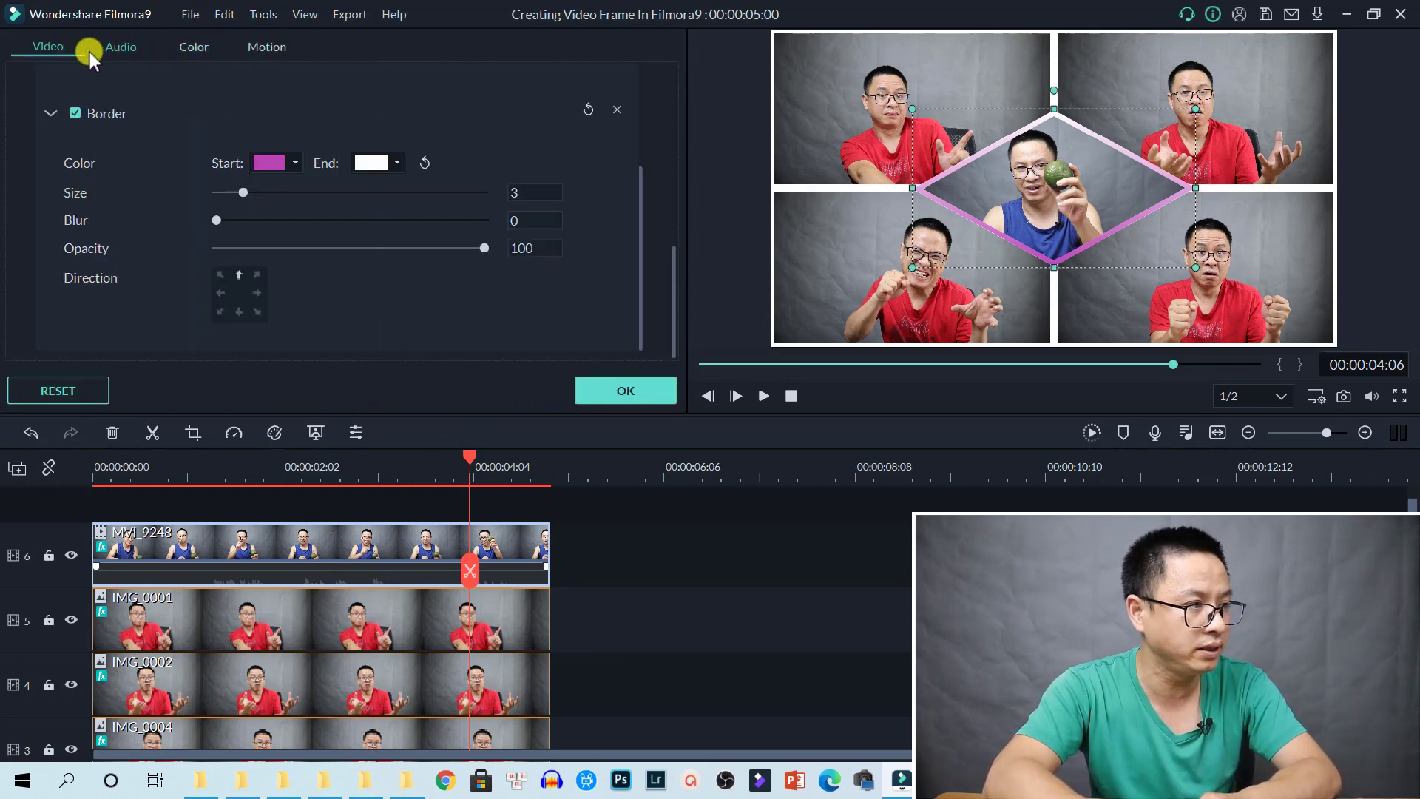
click(132, 46)
click(185, 47)
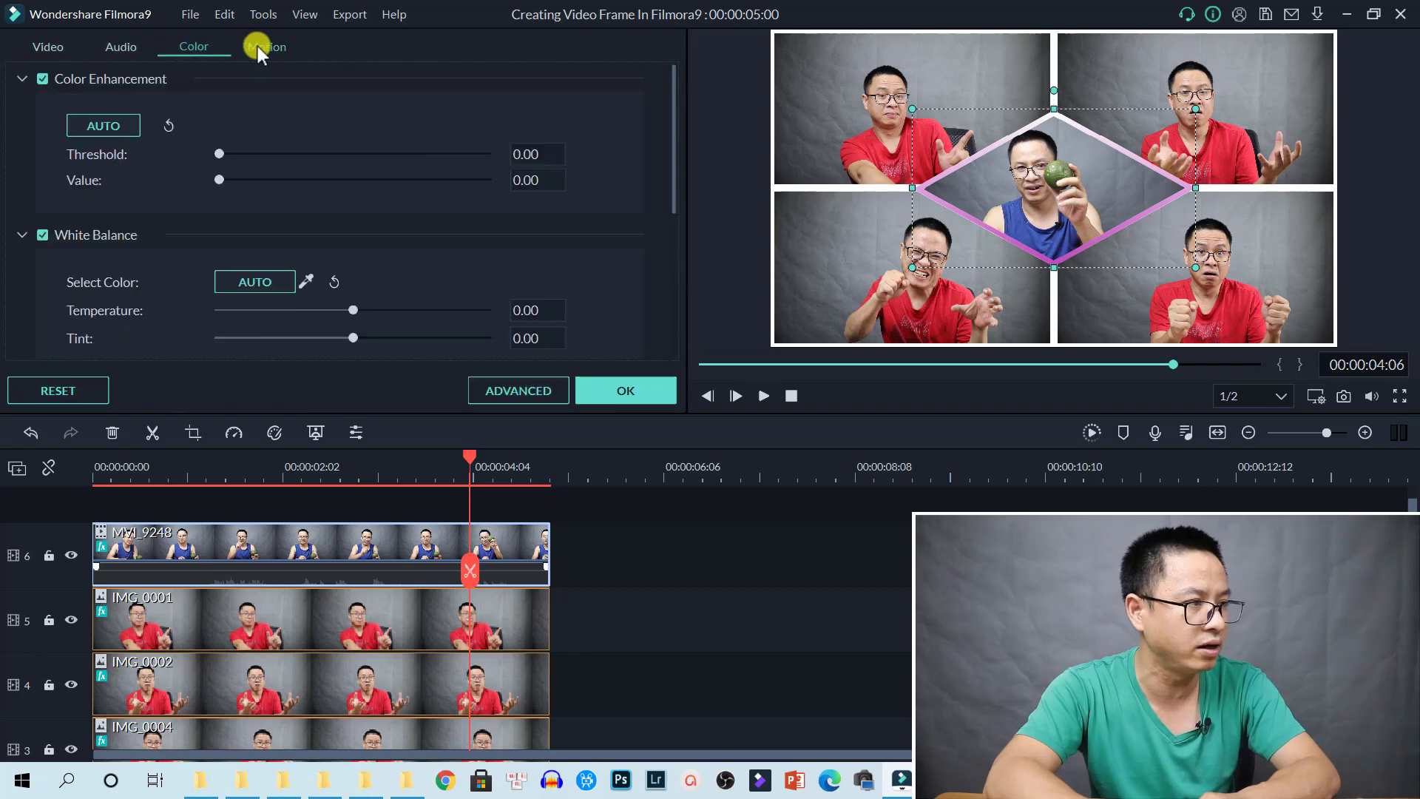
click(259, 47)
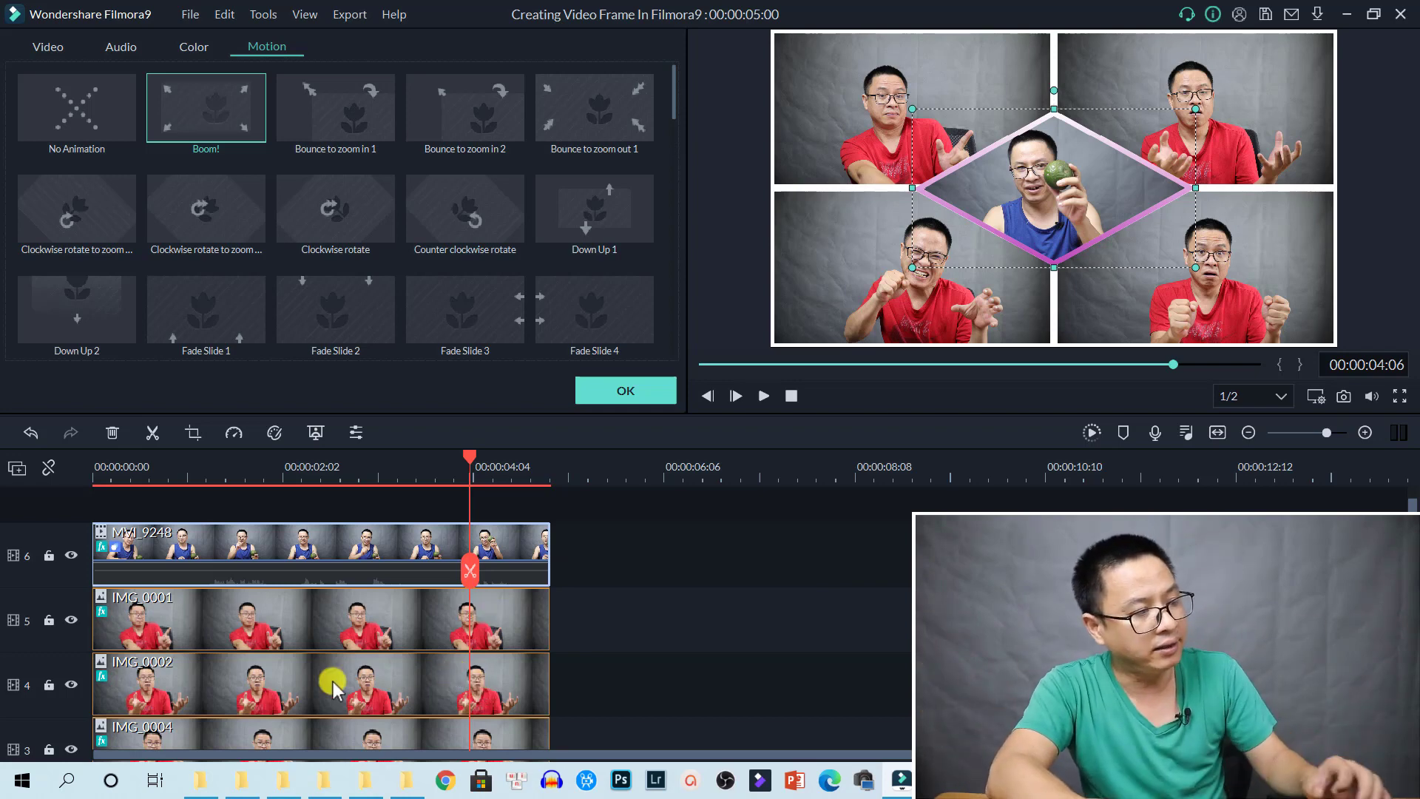
Play the diamond clip's motion from three seconds to just past four seconds, and accept the clip settings
click(367, 480)
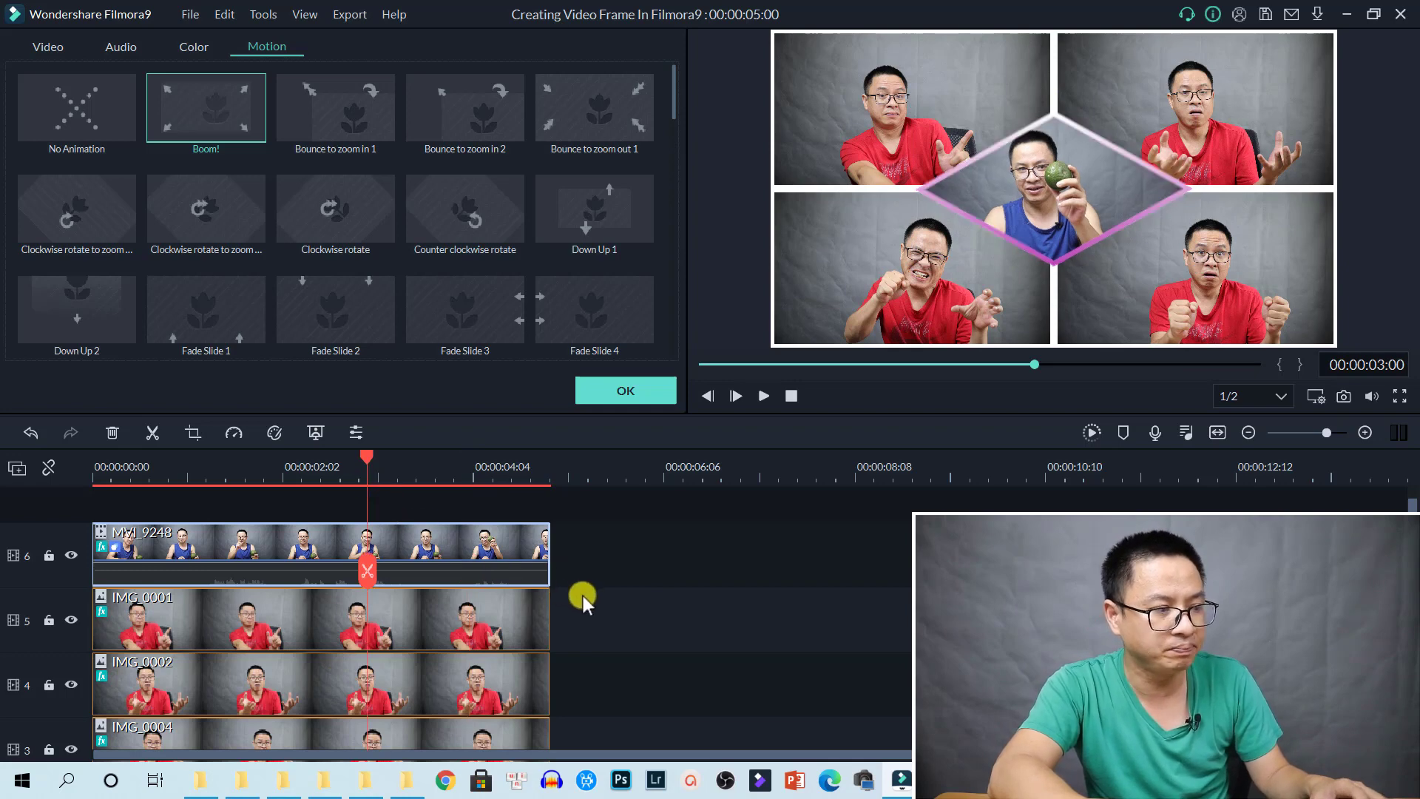
key(space)
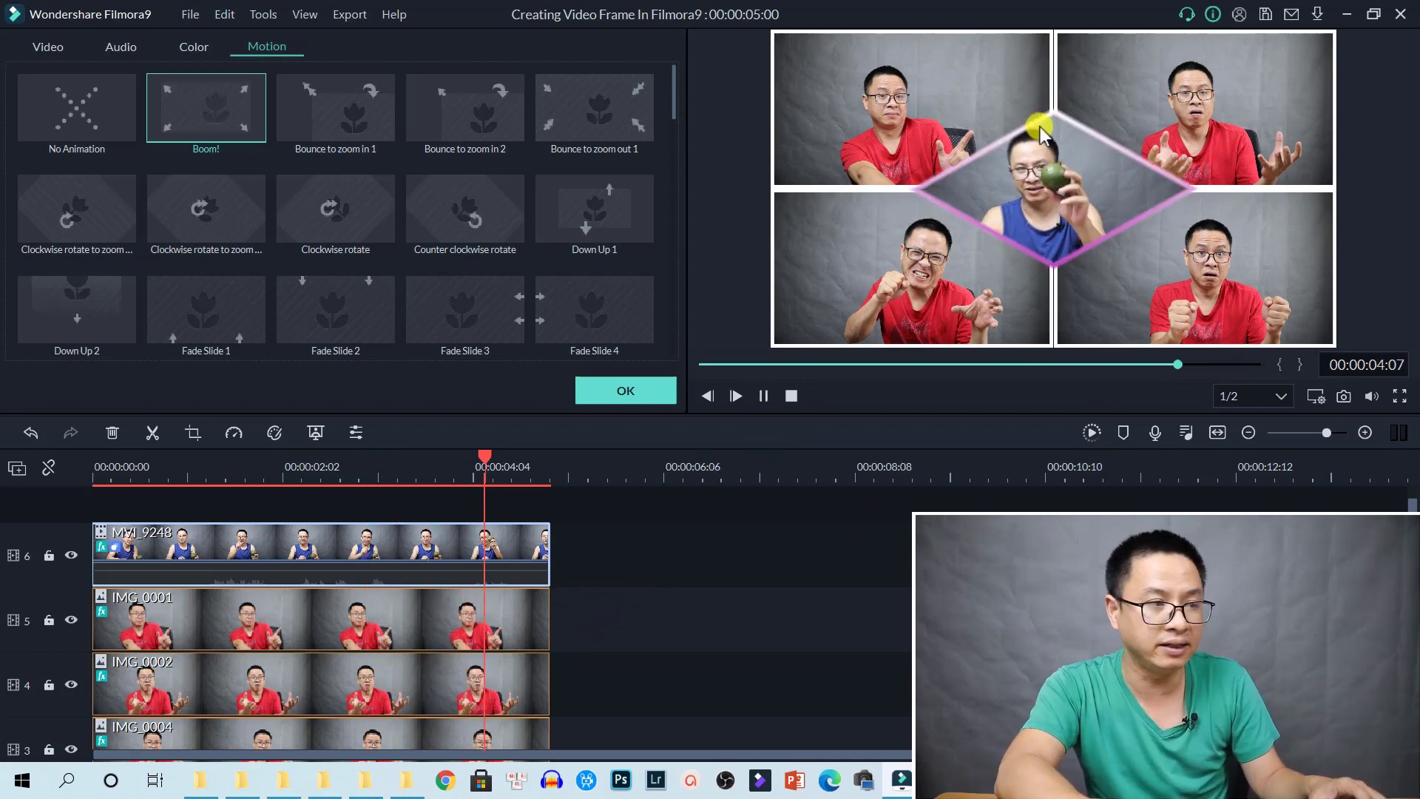
key(space)
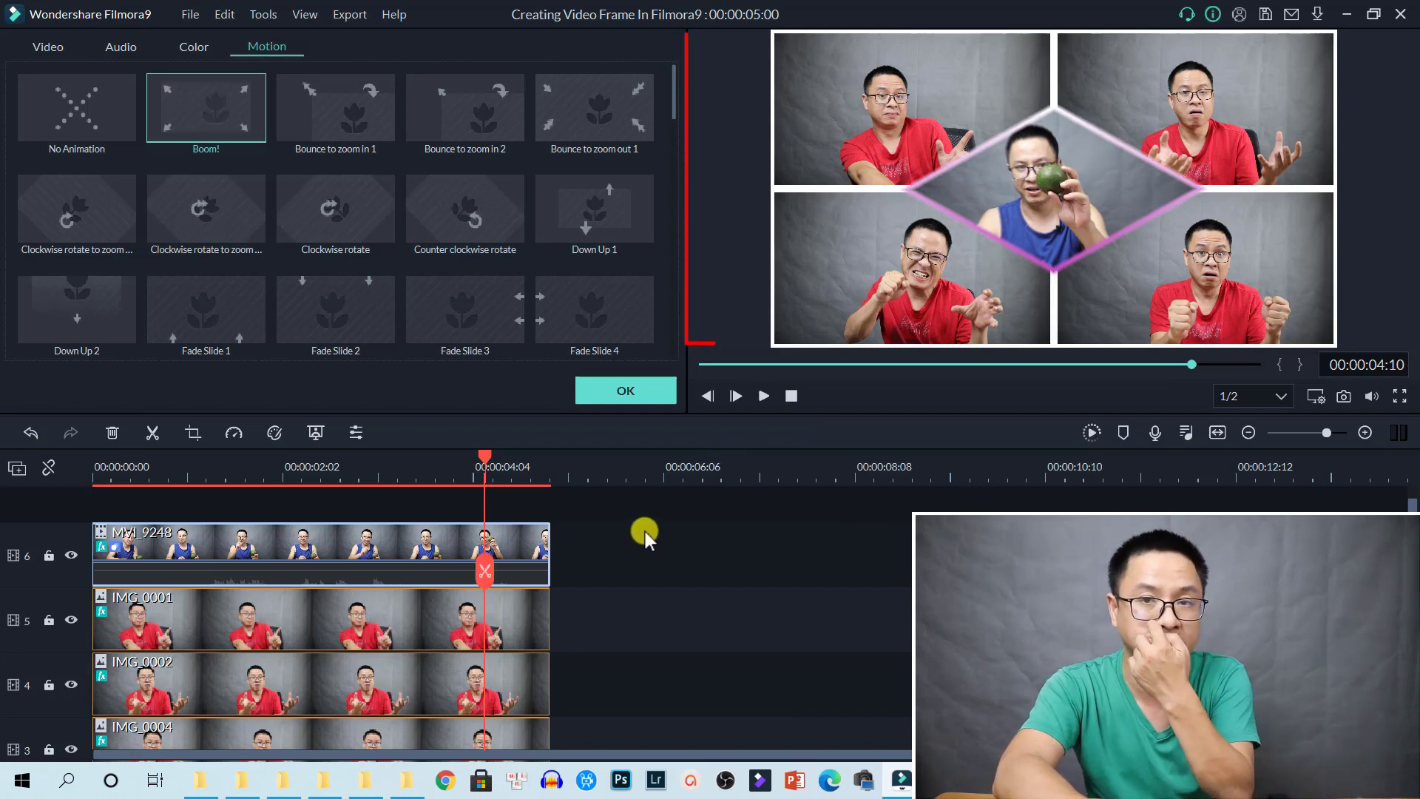
click(644, 392)
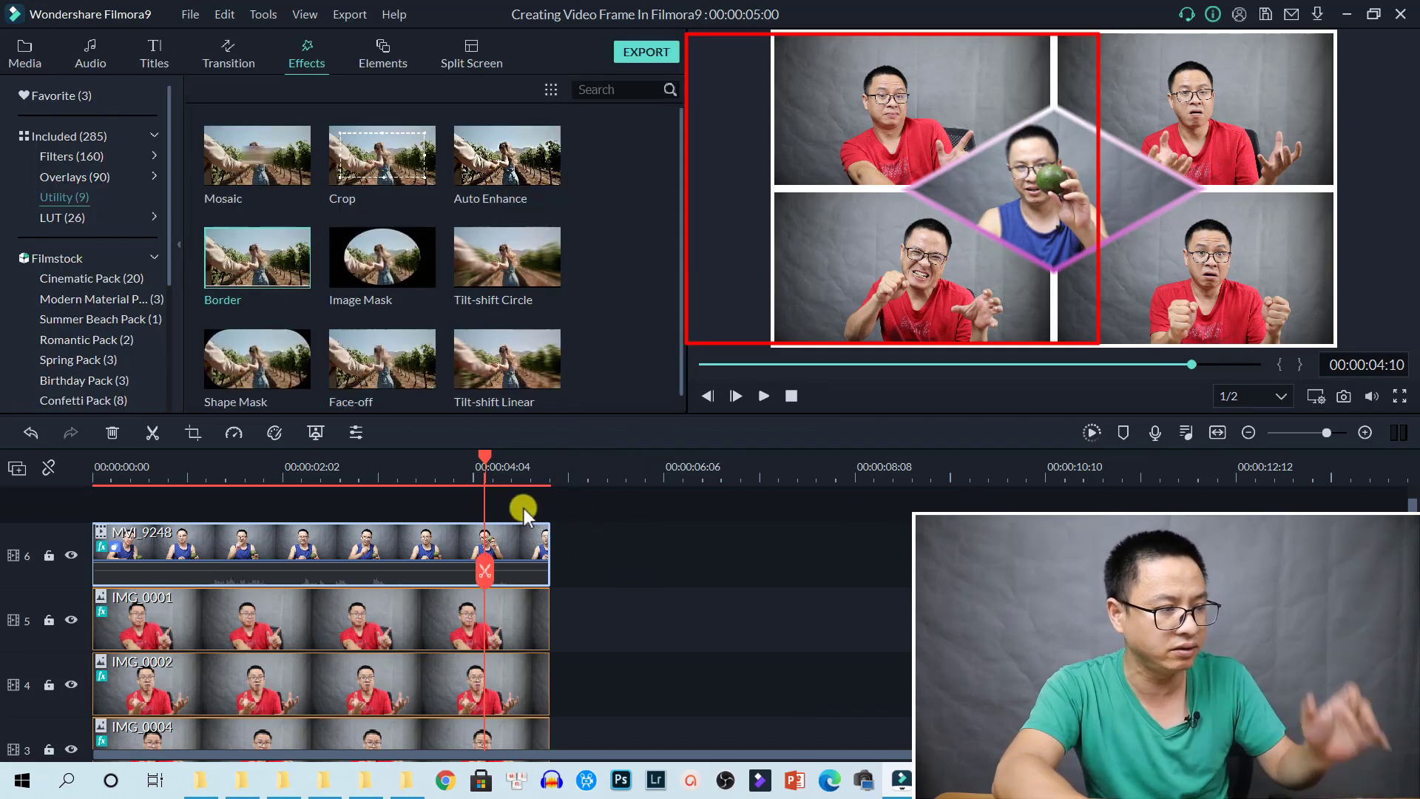
Move the playhead to 00:00:05:10 and add MVI_9248 again on track 6, directly after the first clip
drag(489, 462, 592, 464)
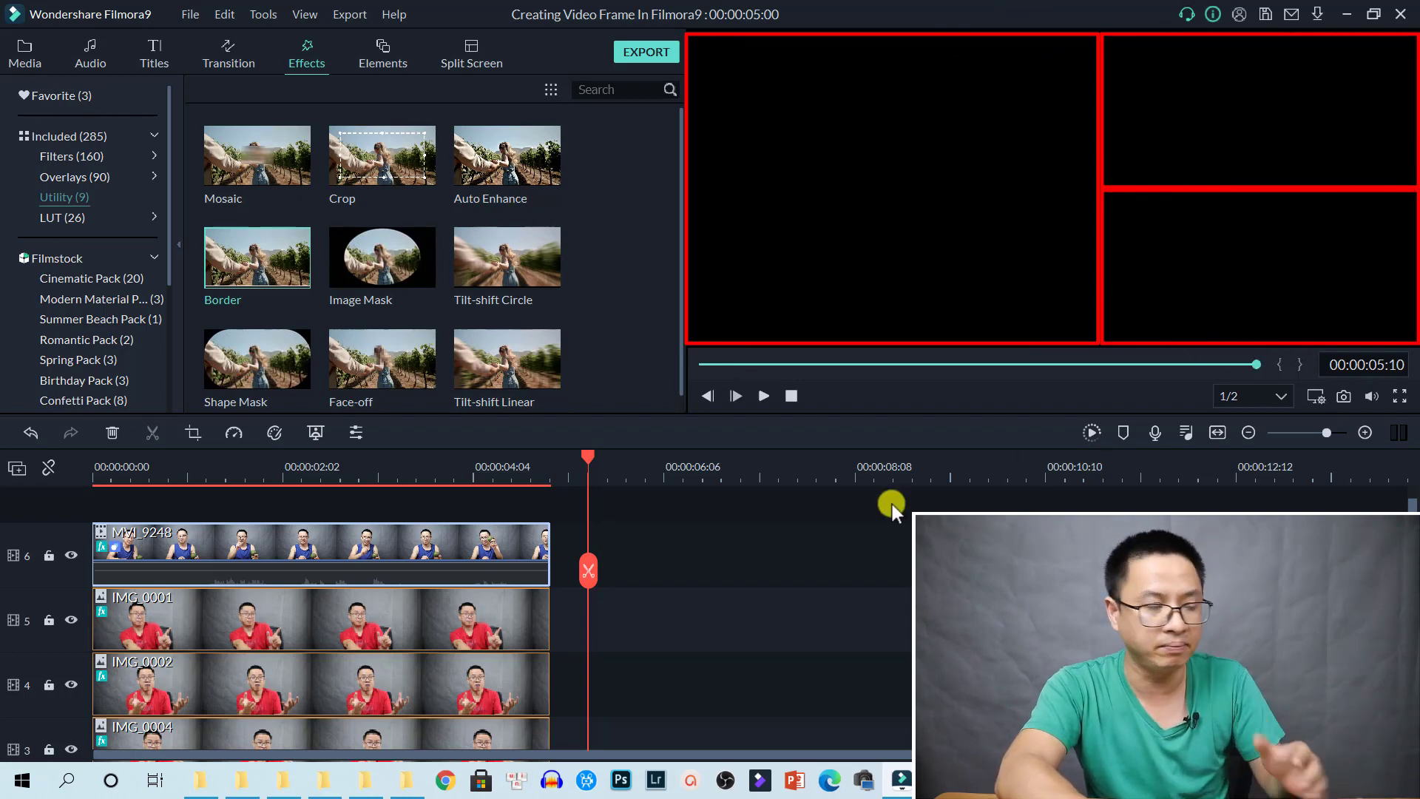
click(31, 54)
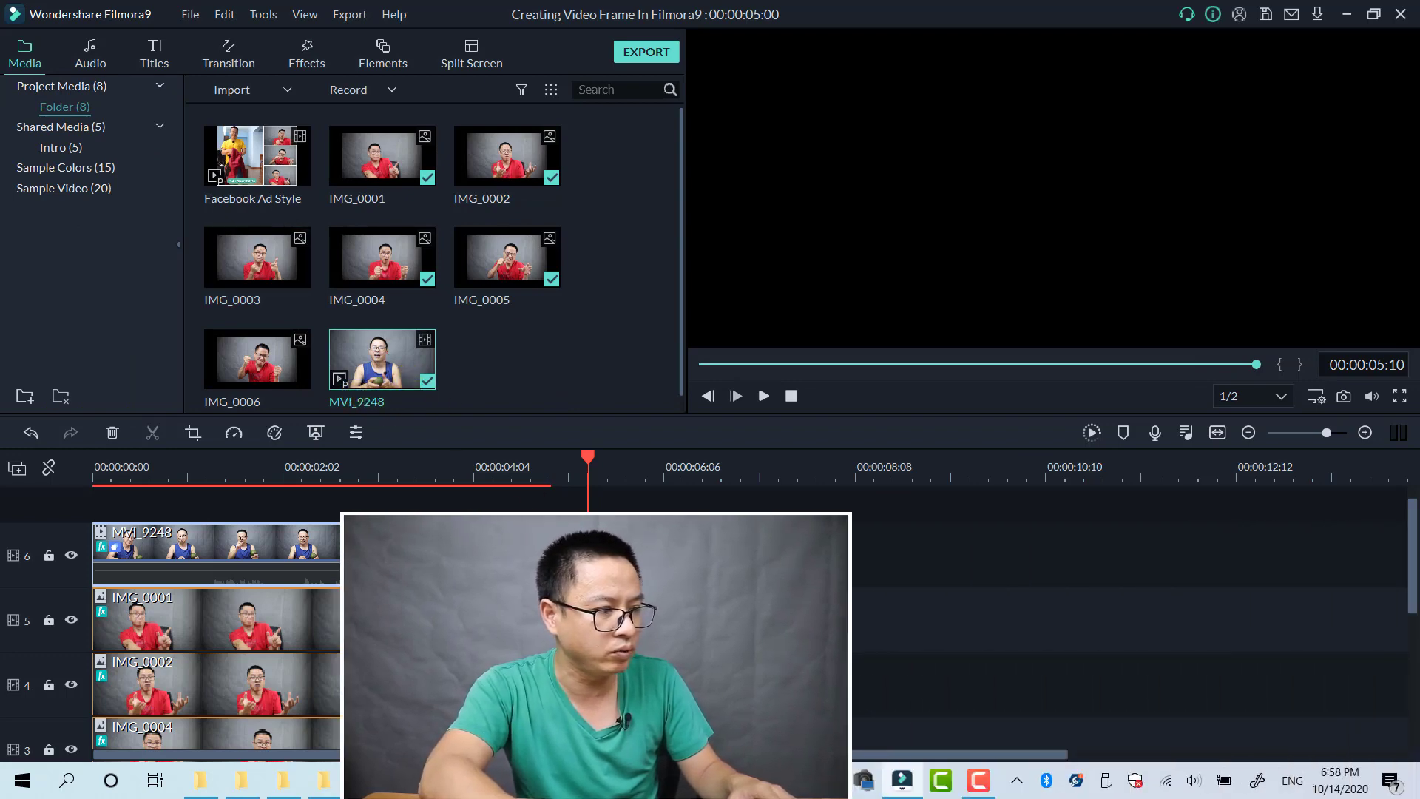
drag(422, 386, 569, 546)
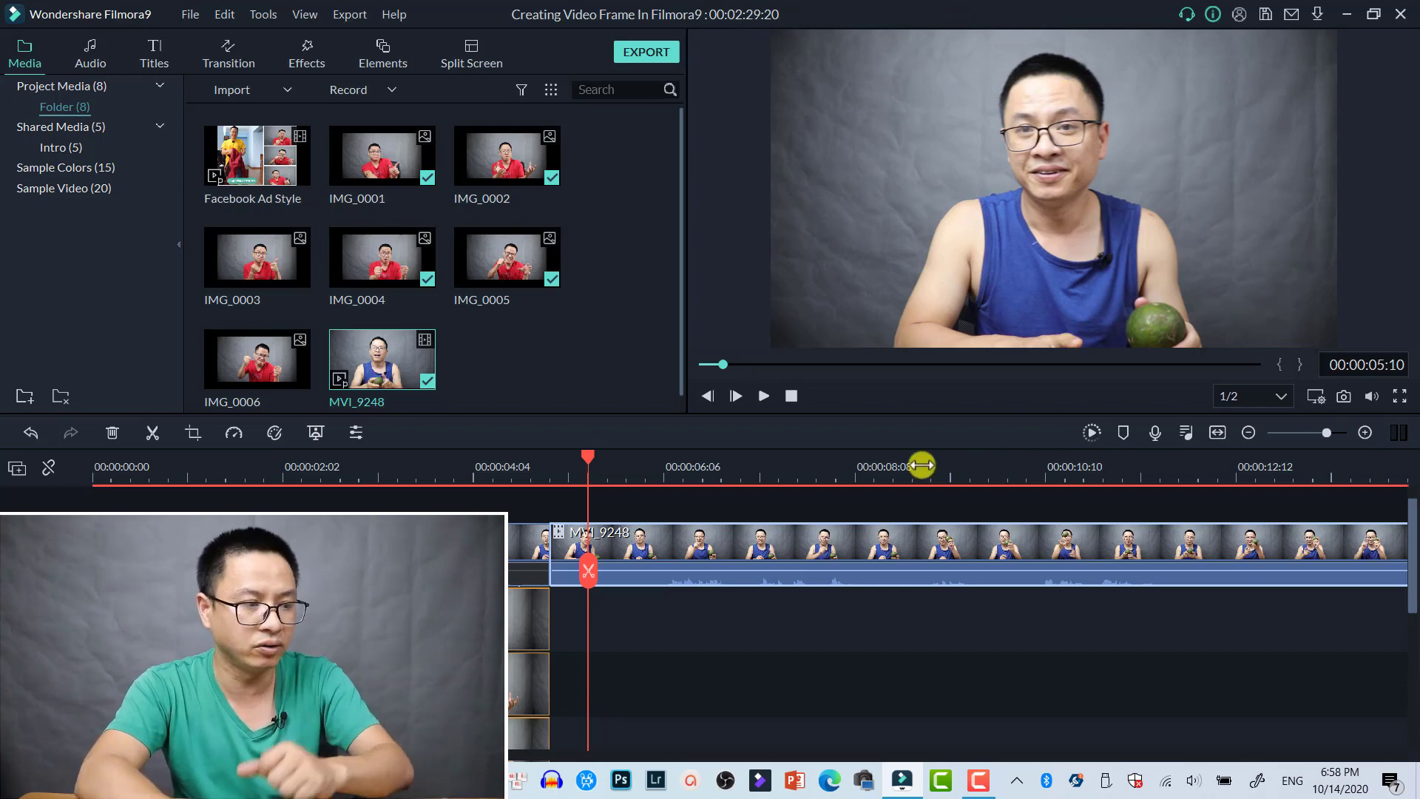
Crop the second MVI_9248 clip on both sides around the person to 1151 x 1080
double_click(802, 543)
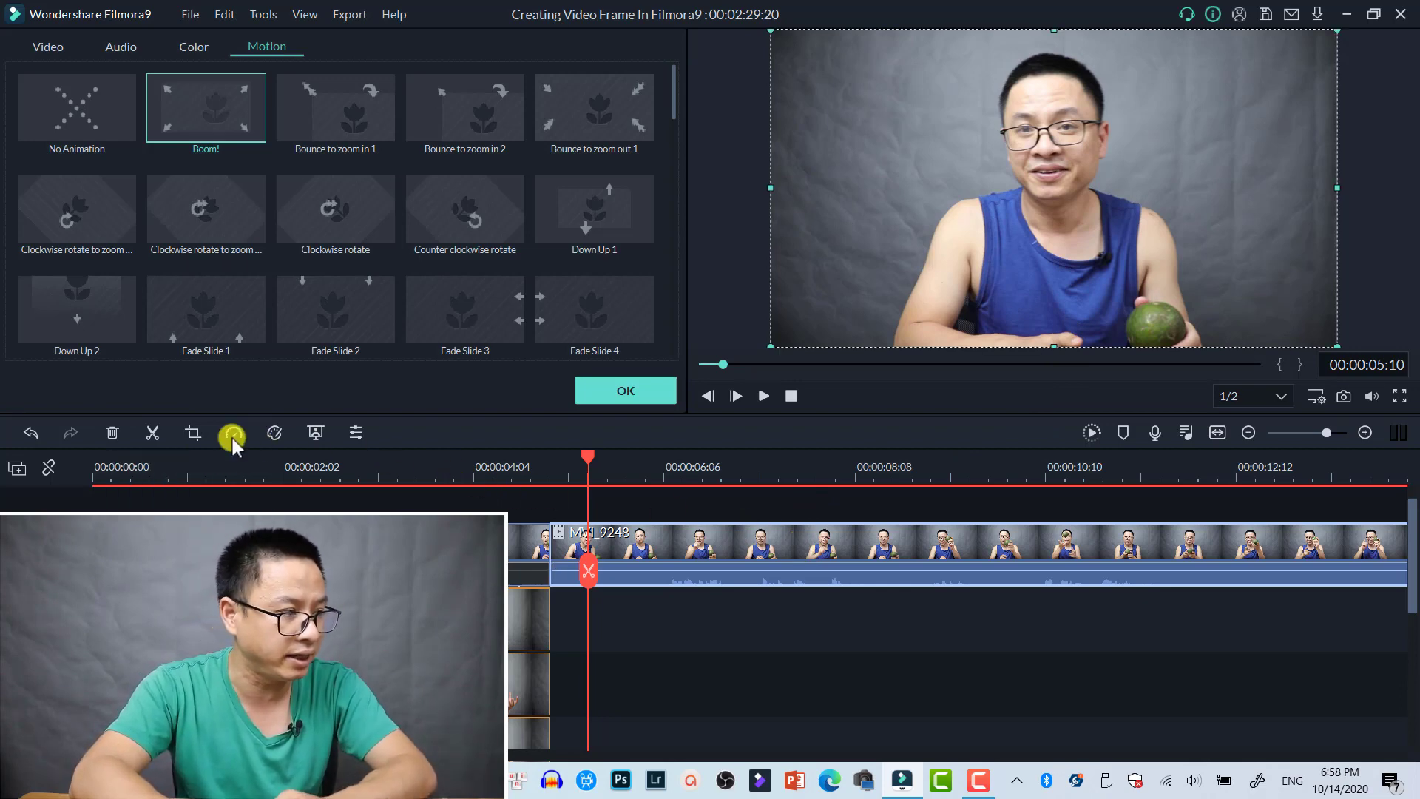
click(192, 432)
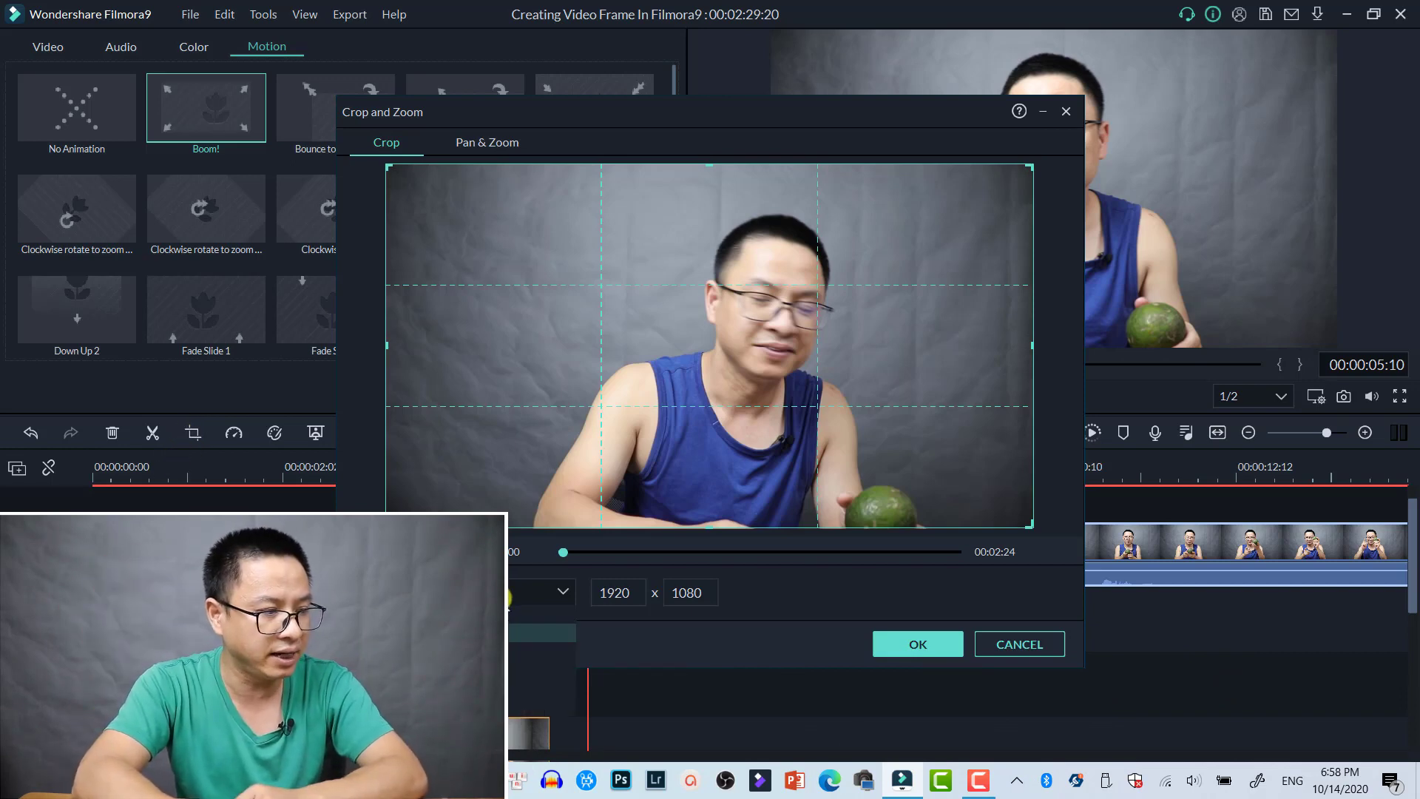
click(526, 600)
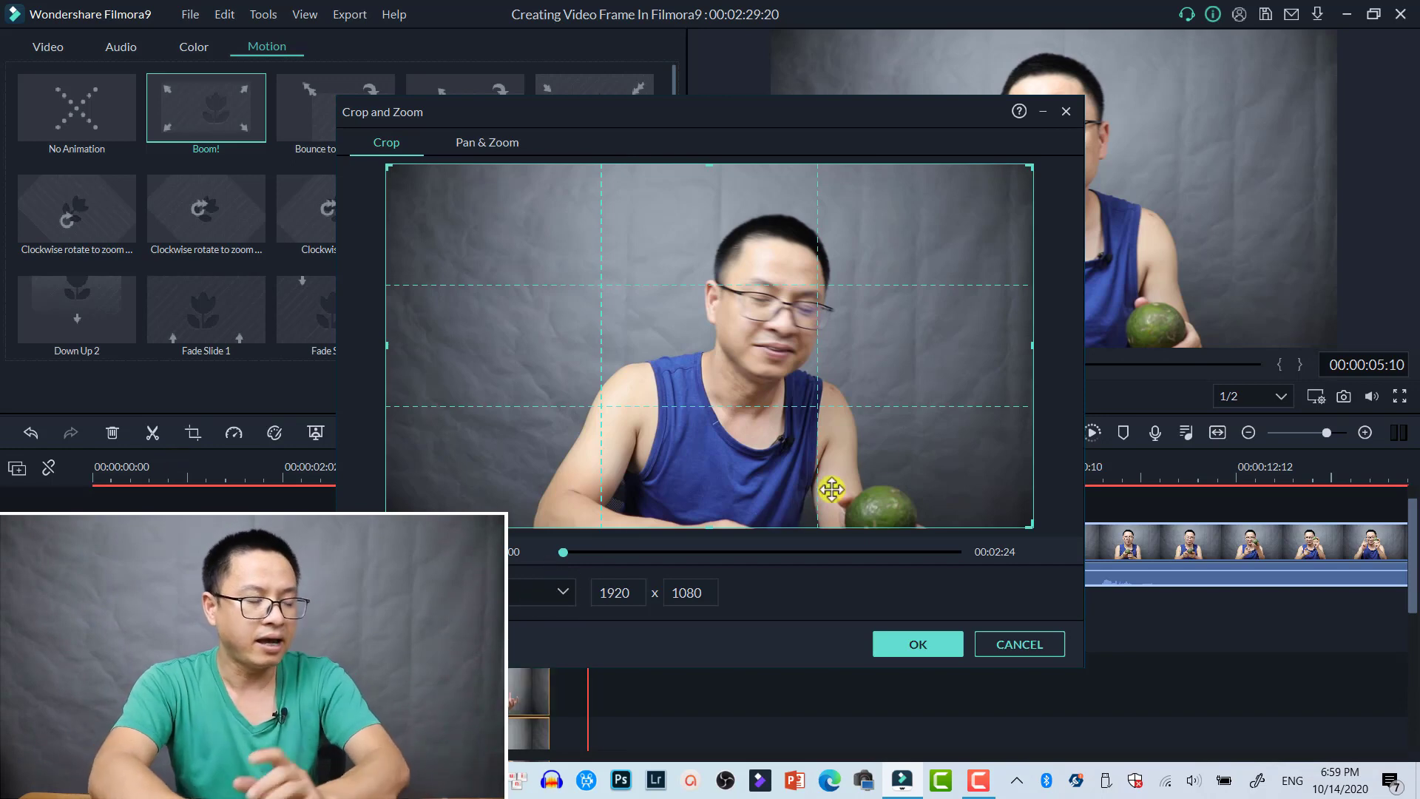
drag(1032, 350, 910, 356)
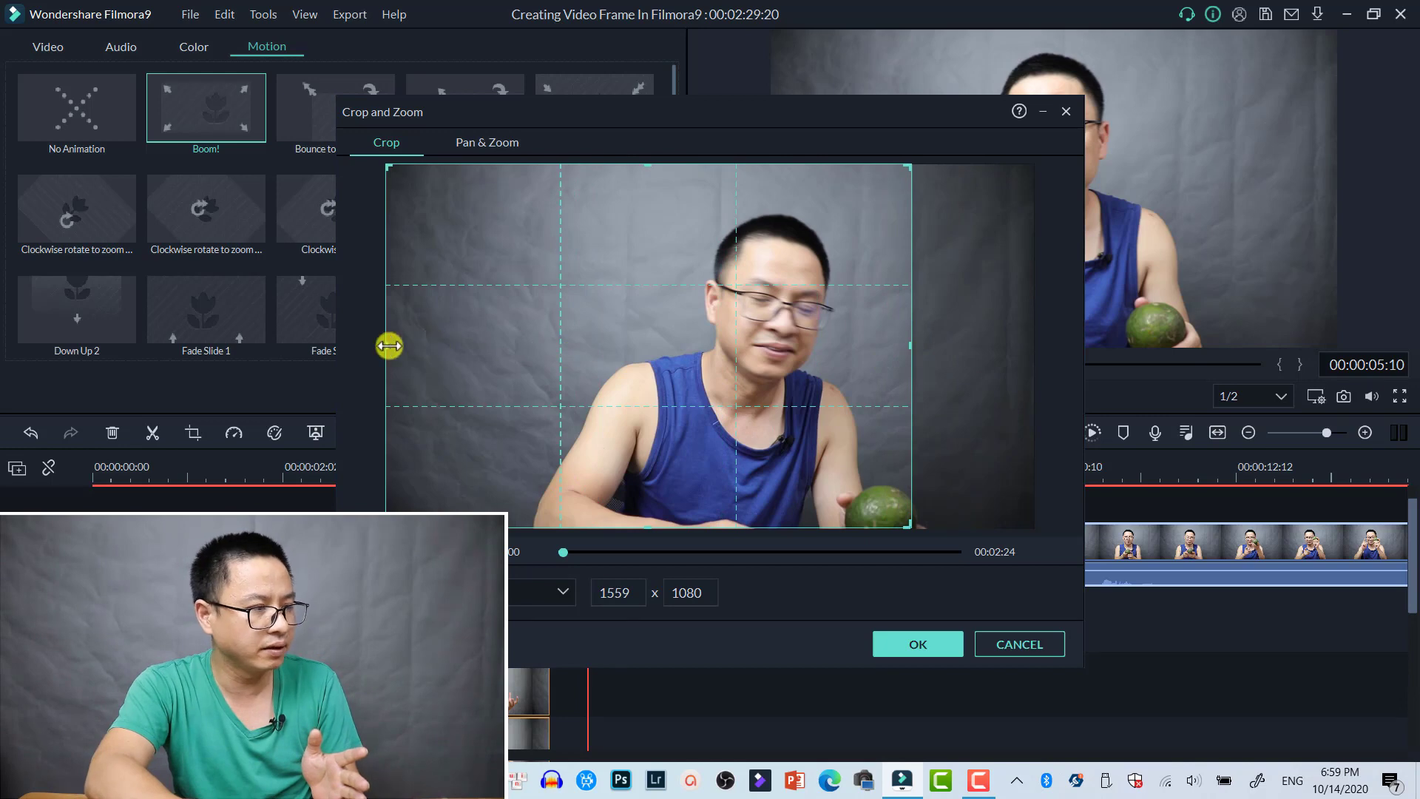
drag(389, 345, 522, 346)
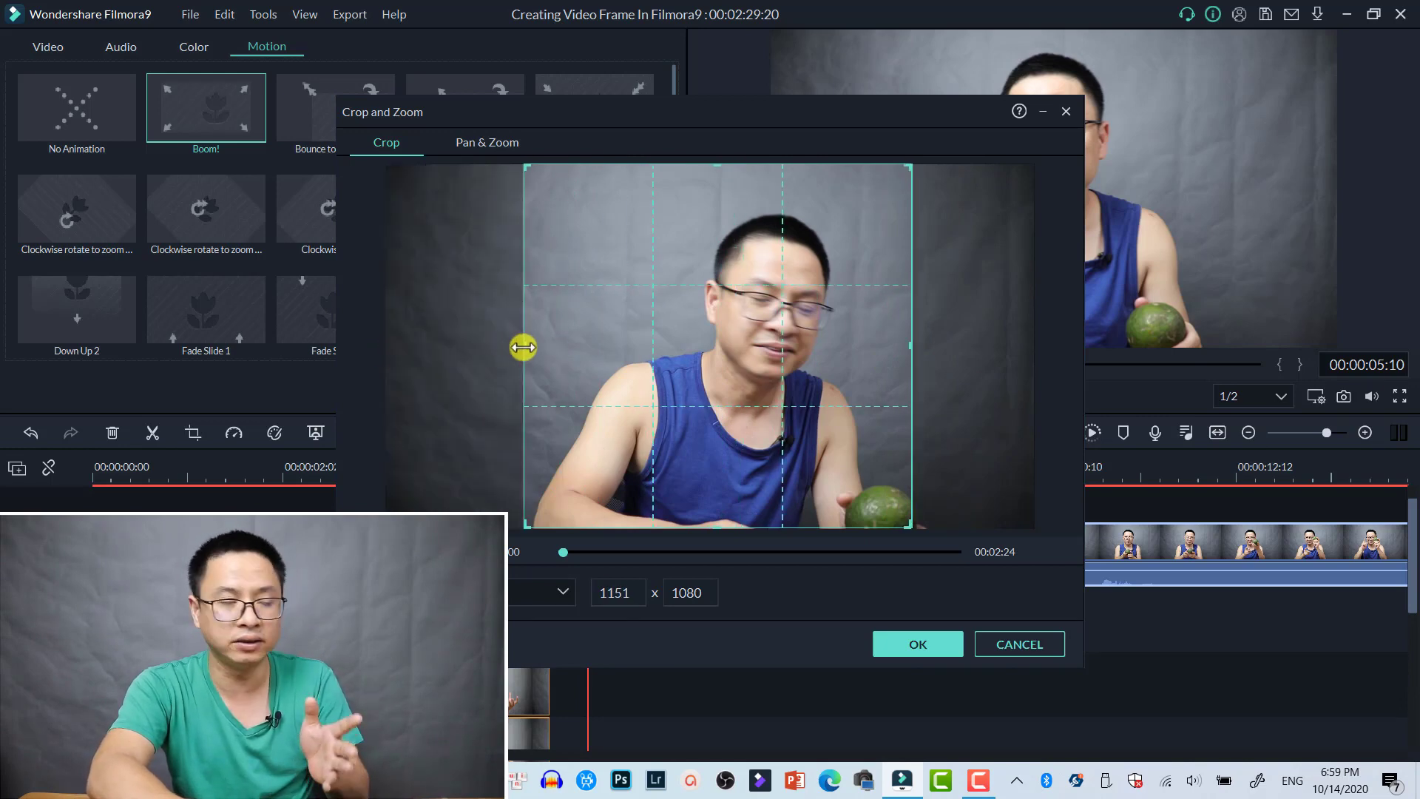
click(914, 645)
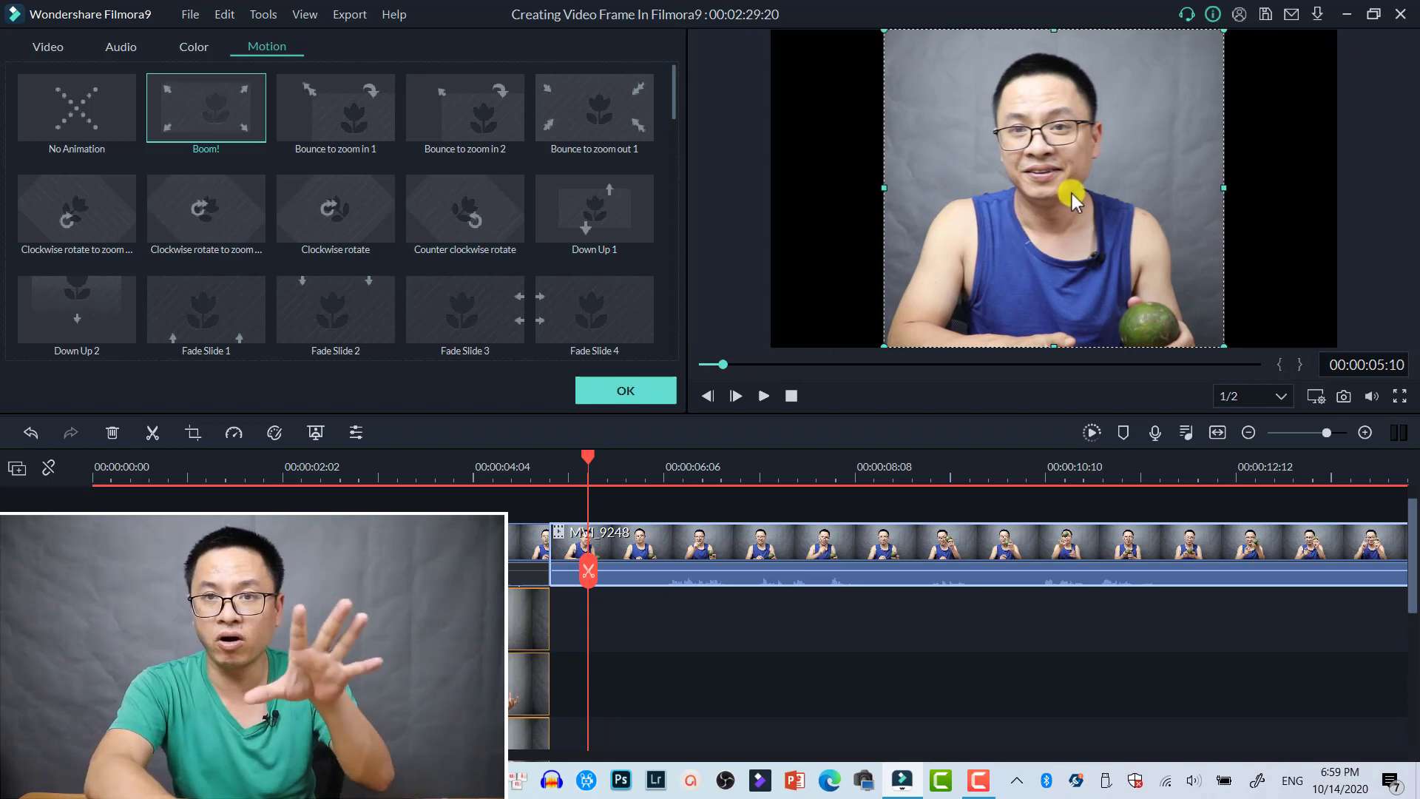
Move the cropped video to the left edge of the frame and accept its settings
drag(1063, 190, 1003, 202)
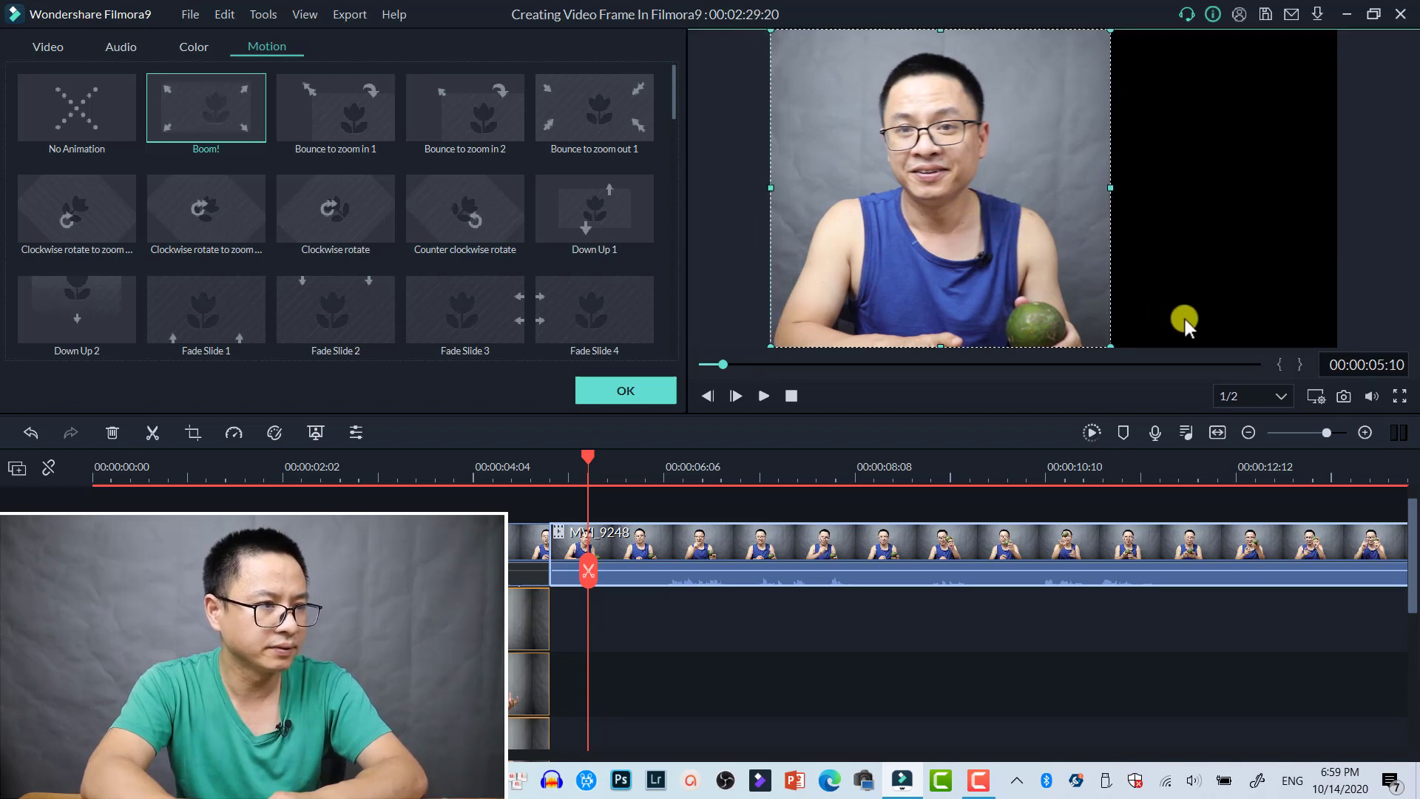
click(1115, 602)
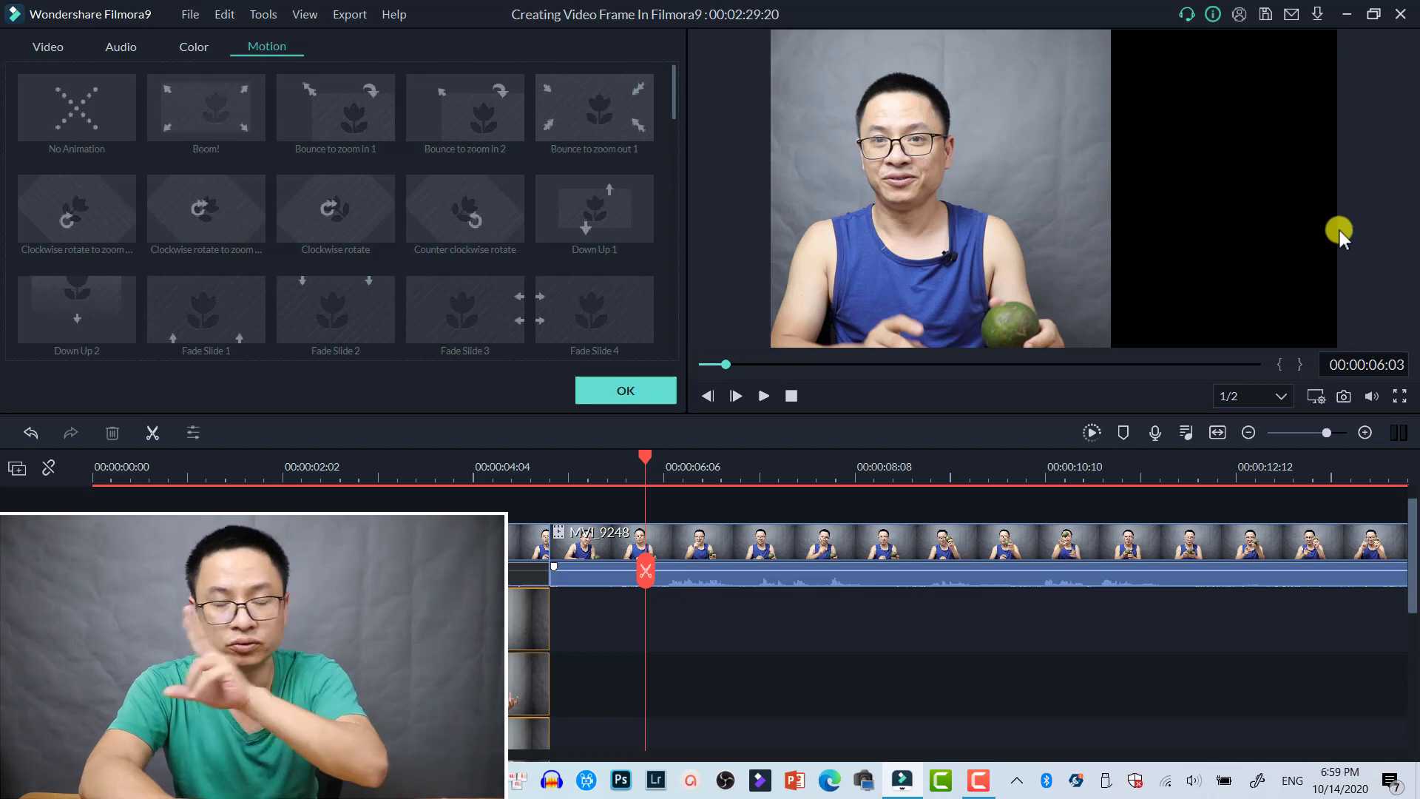
click(621, 390)
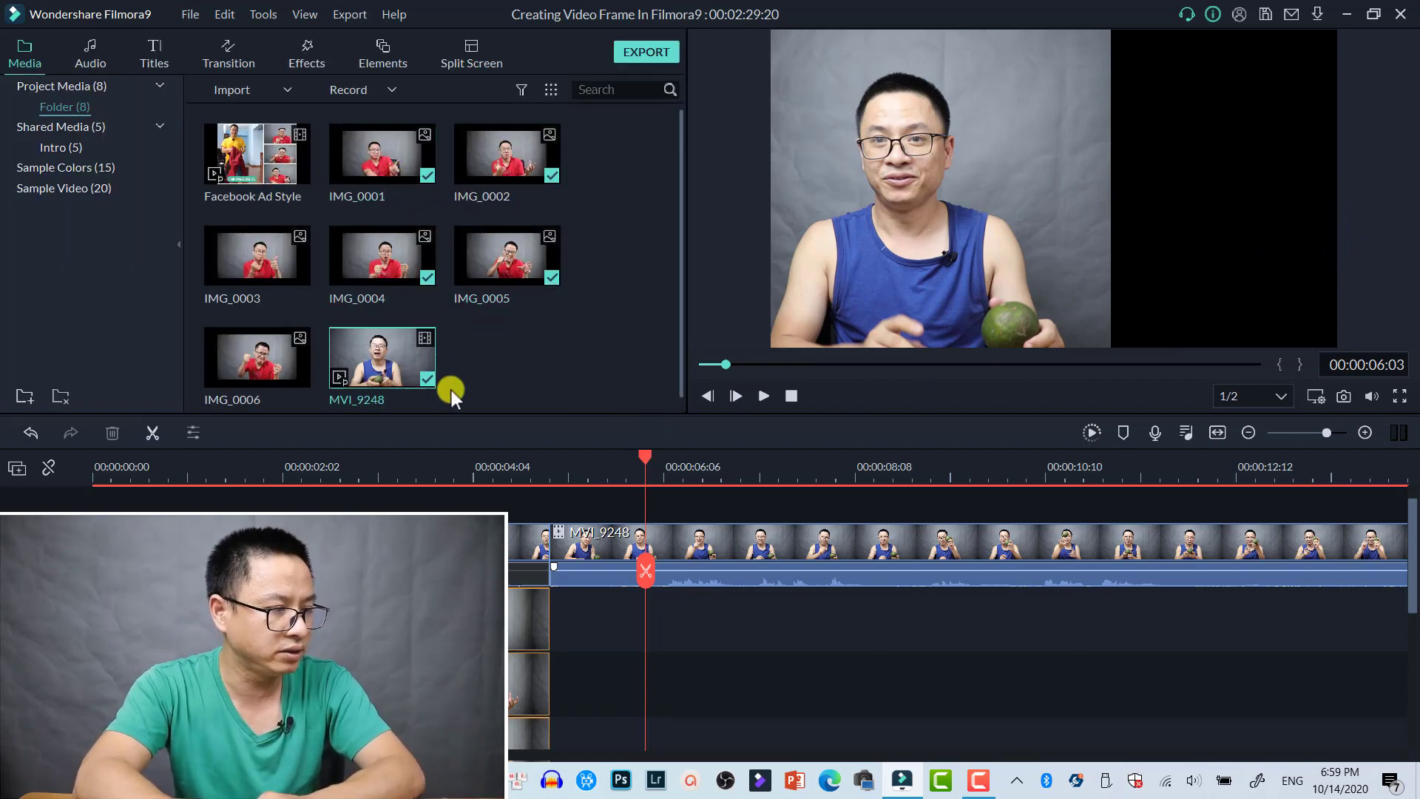
Add the photos IMG_0001 and IMG_0003 on the tracks above the second MVI_9248 clip and set the scale of both to 50%
drag(394, 181, 553, 510)
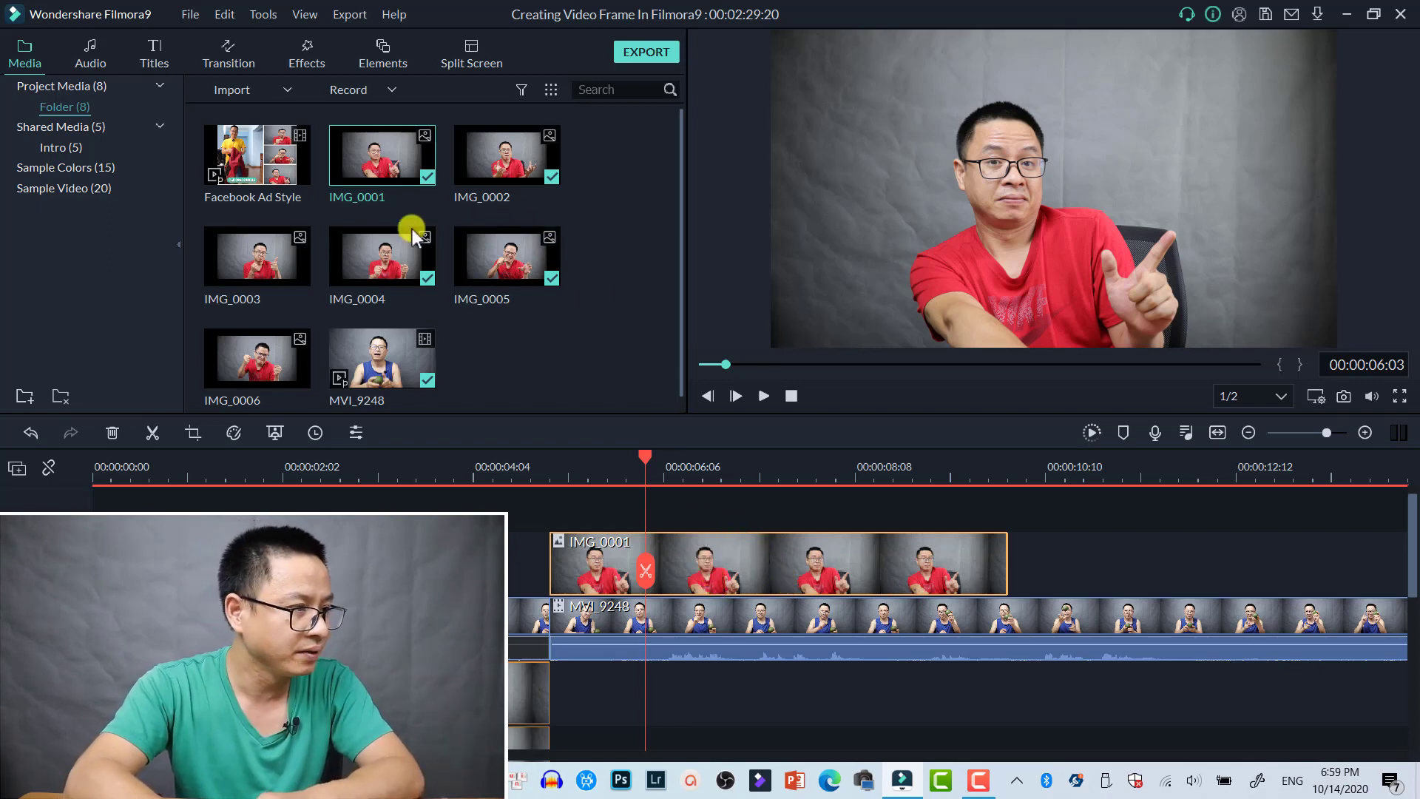
drag(288, 275, 704, 592)
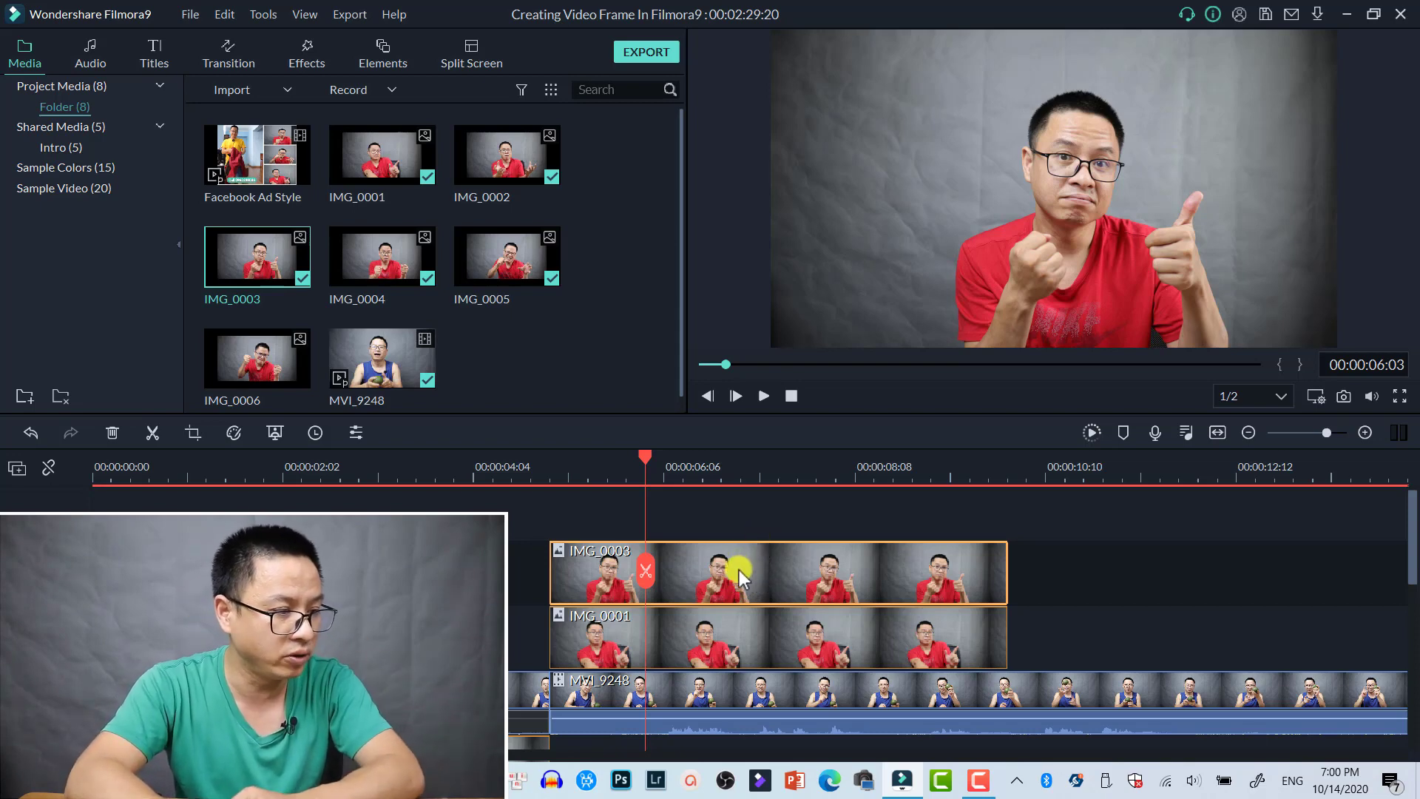
double_click(739, 569)
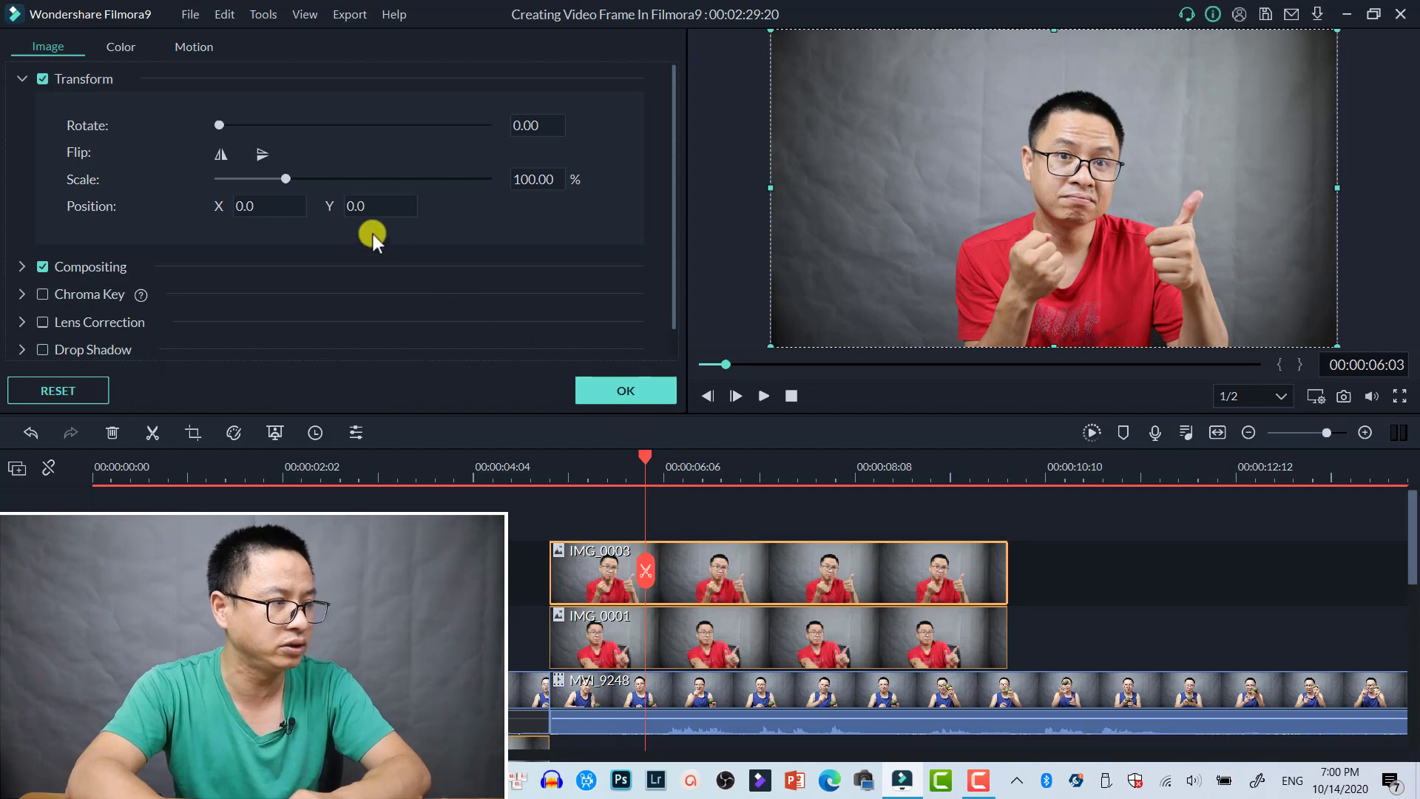
text(50)
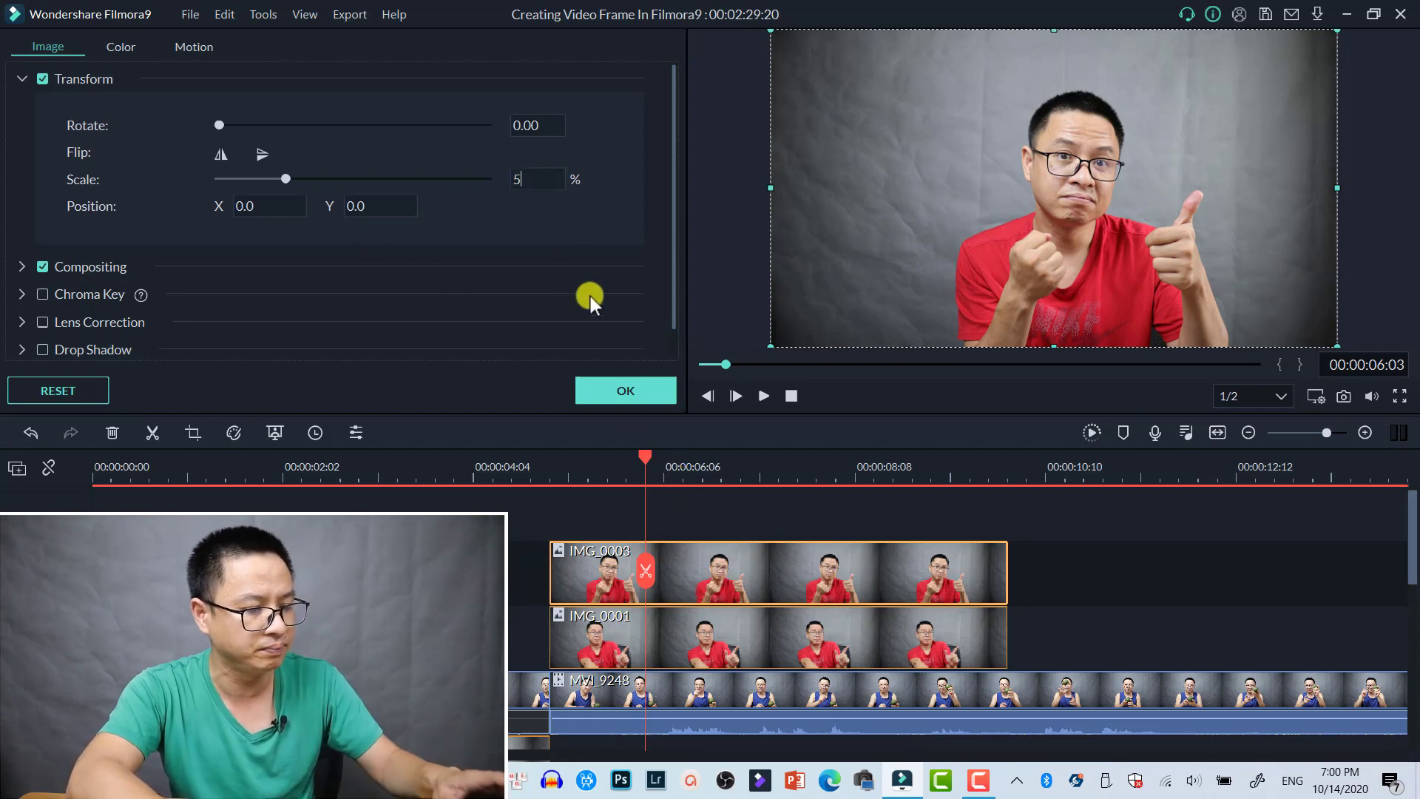
key(Return)
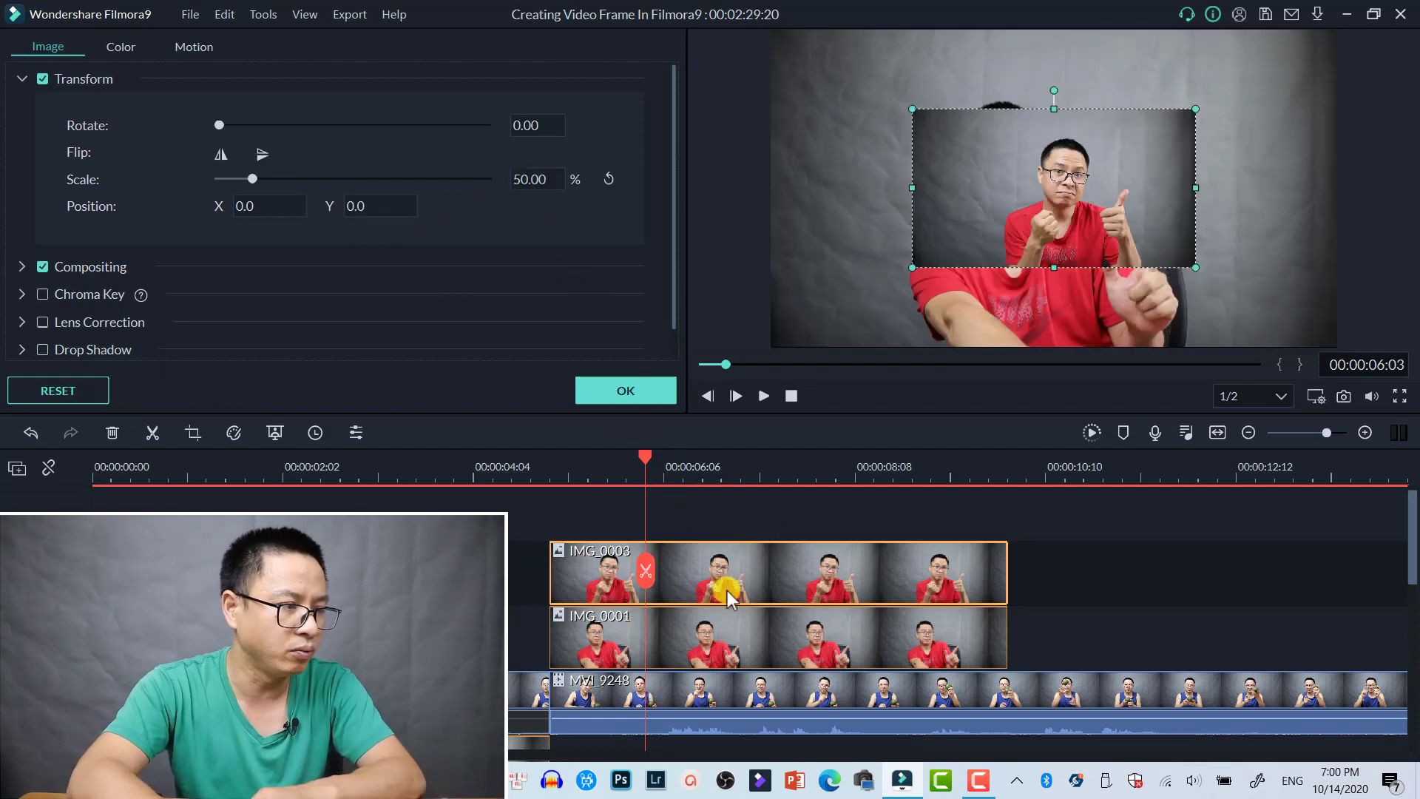
click(704, 630)
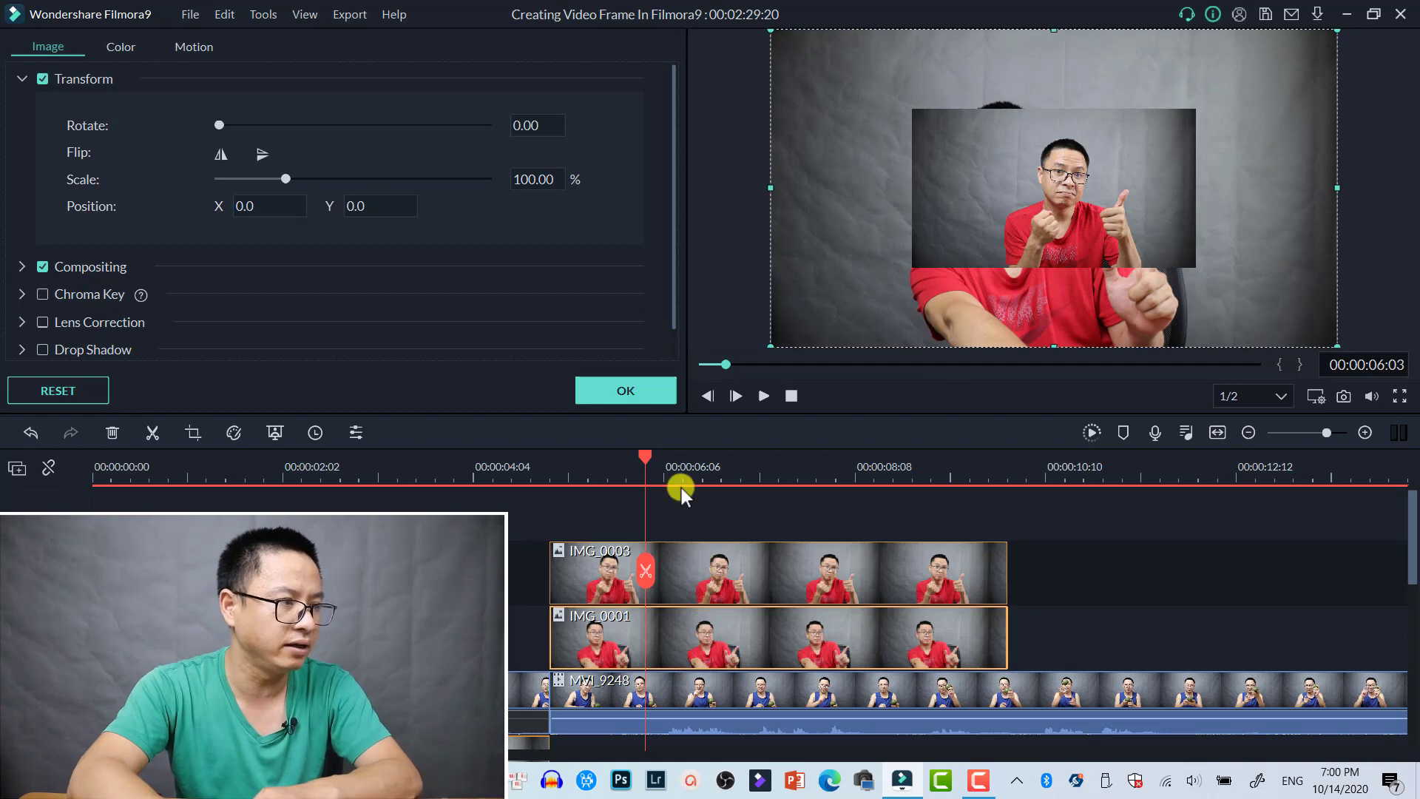
click(532, 181)
text(50)
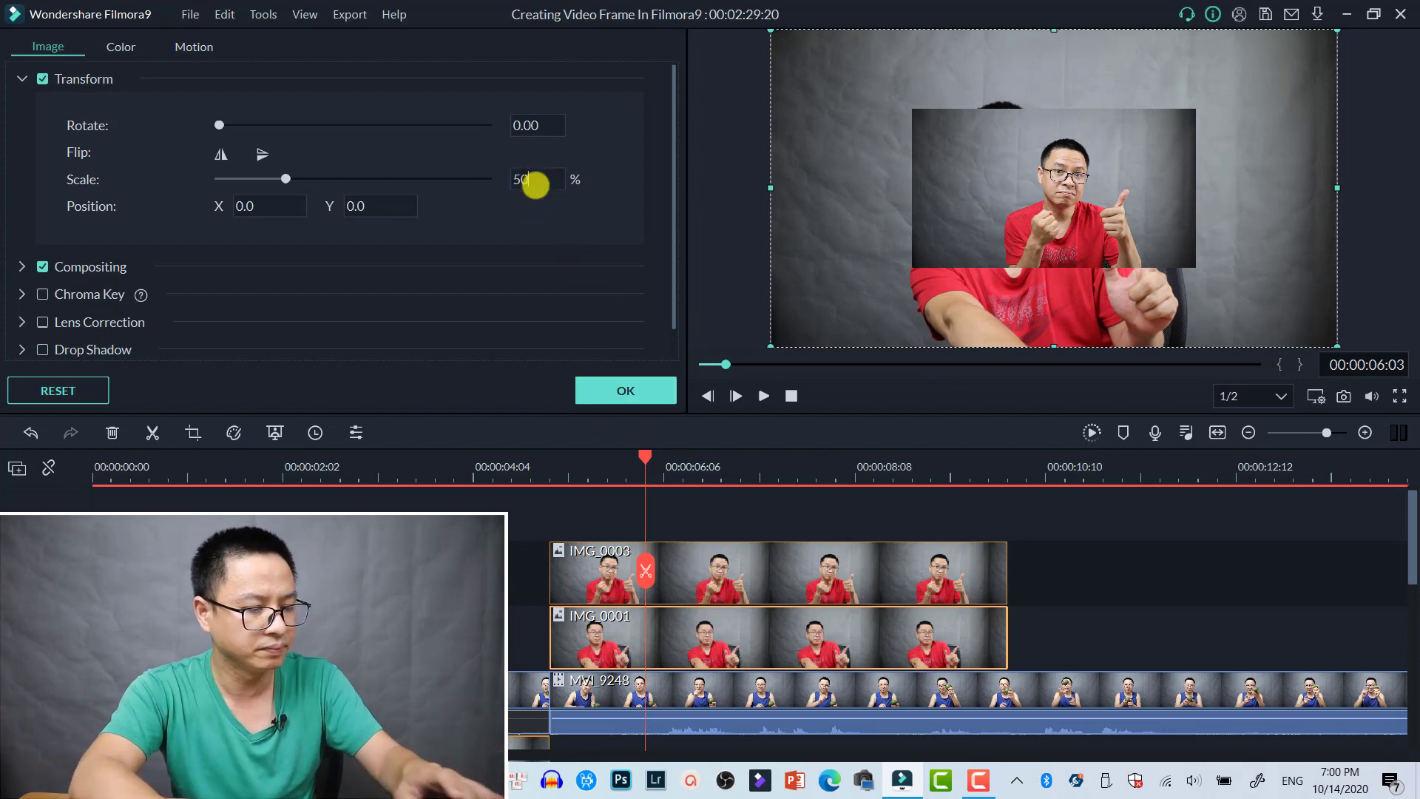
key(Return)
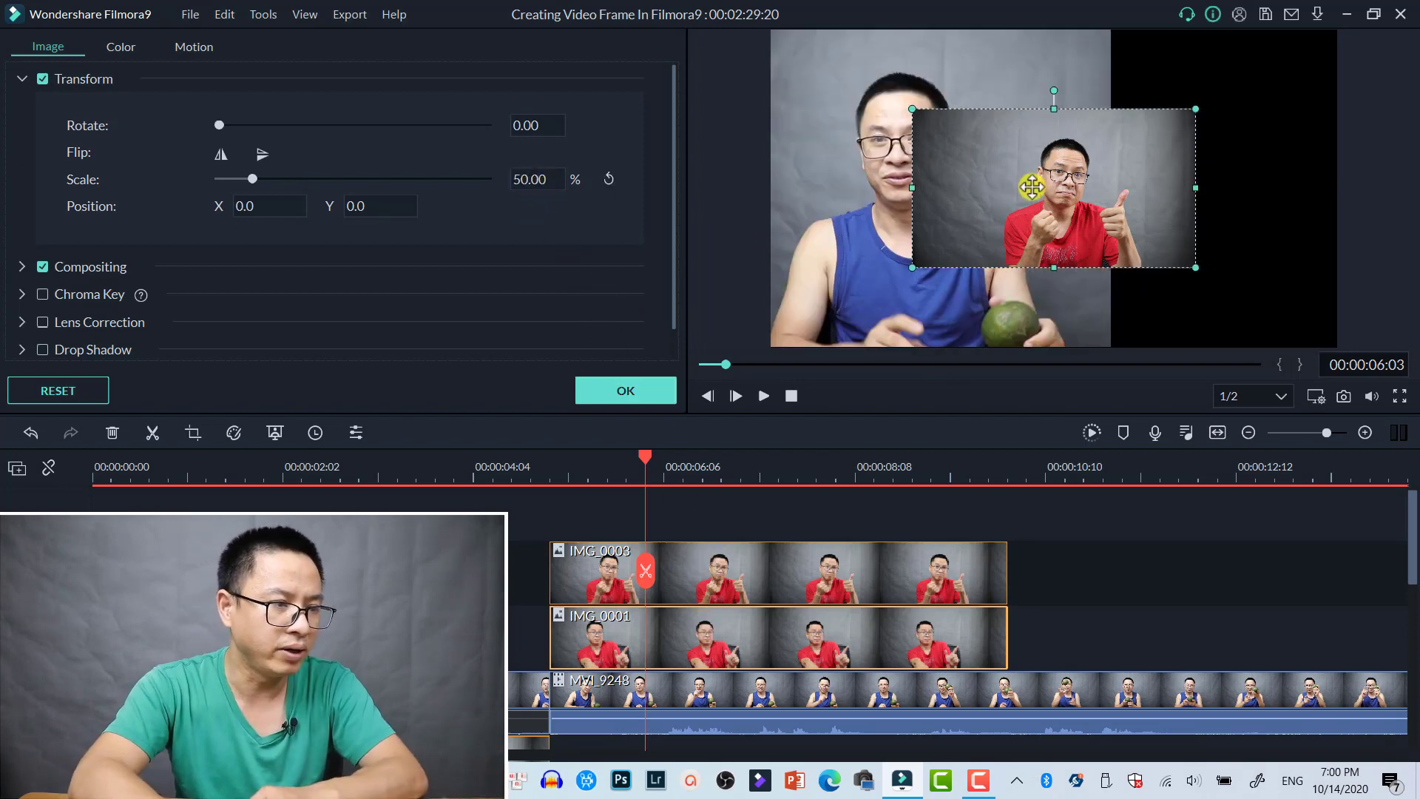
Place IMG_0003 in the frame's upper right quadrant at X 191.6, Y 107.7 and IMG_0001 in the lower right at X 191.6, Y -107.7
drag(1016, 204, 1149, 105)
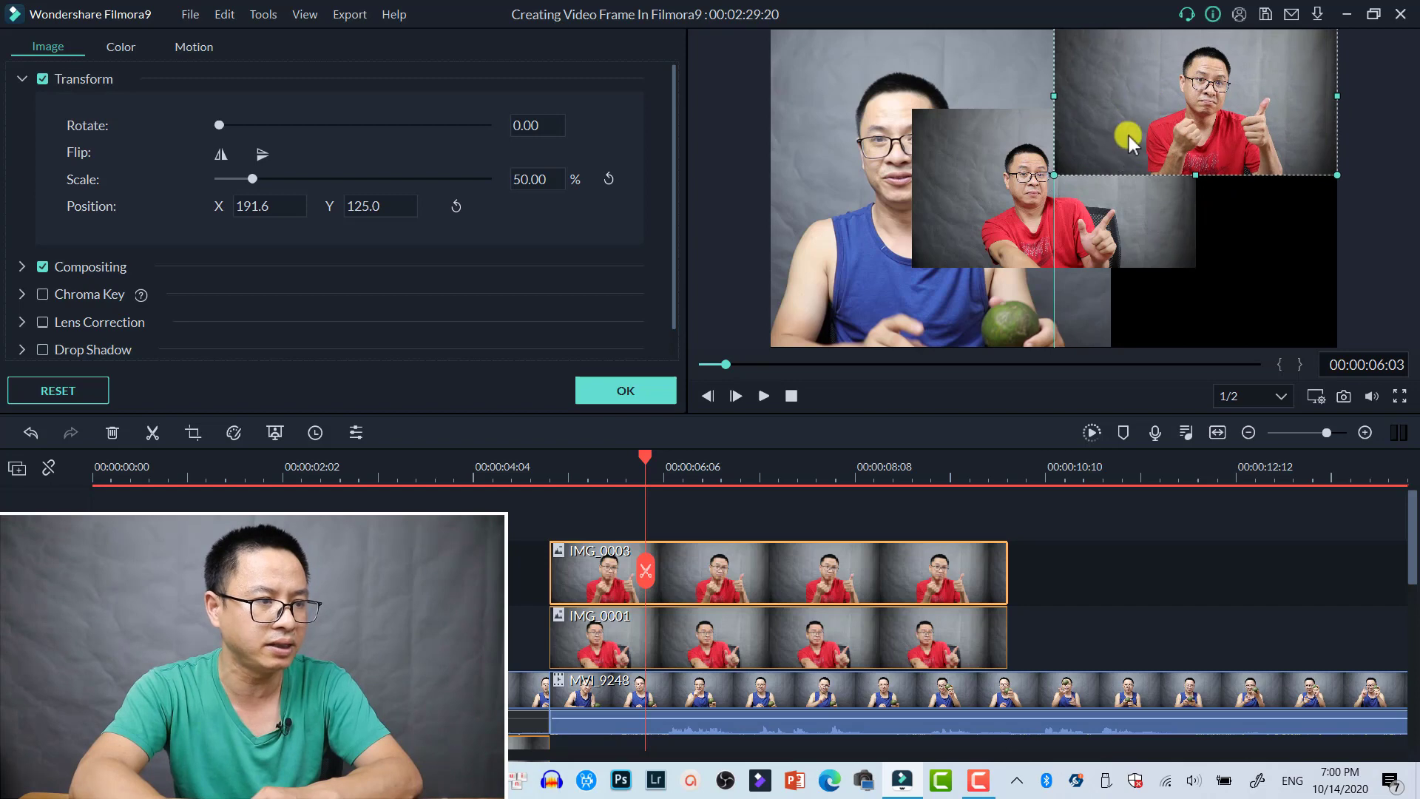
drag(1087, 240, 1223, 298)
click(1121, 575)
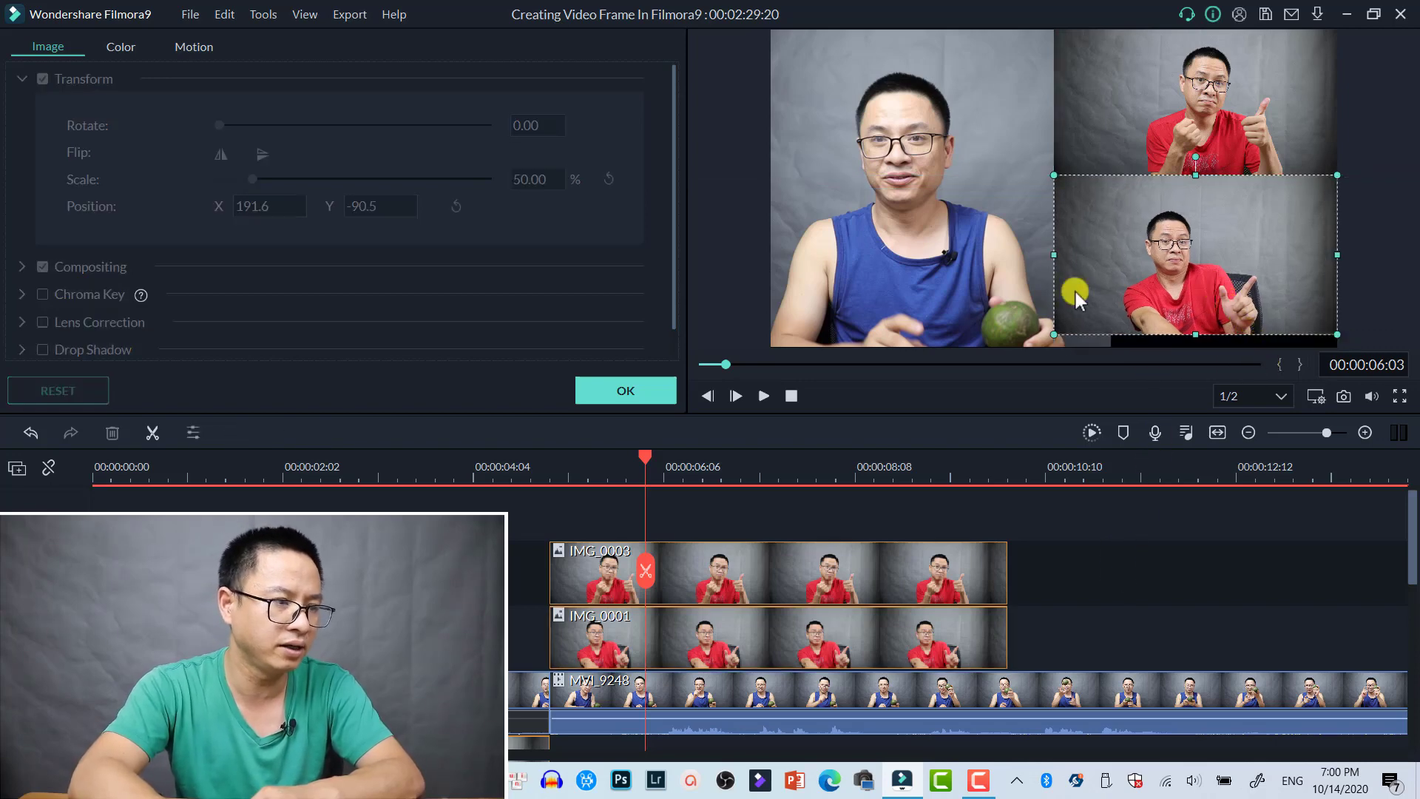
click(1131, 303)
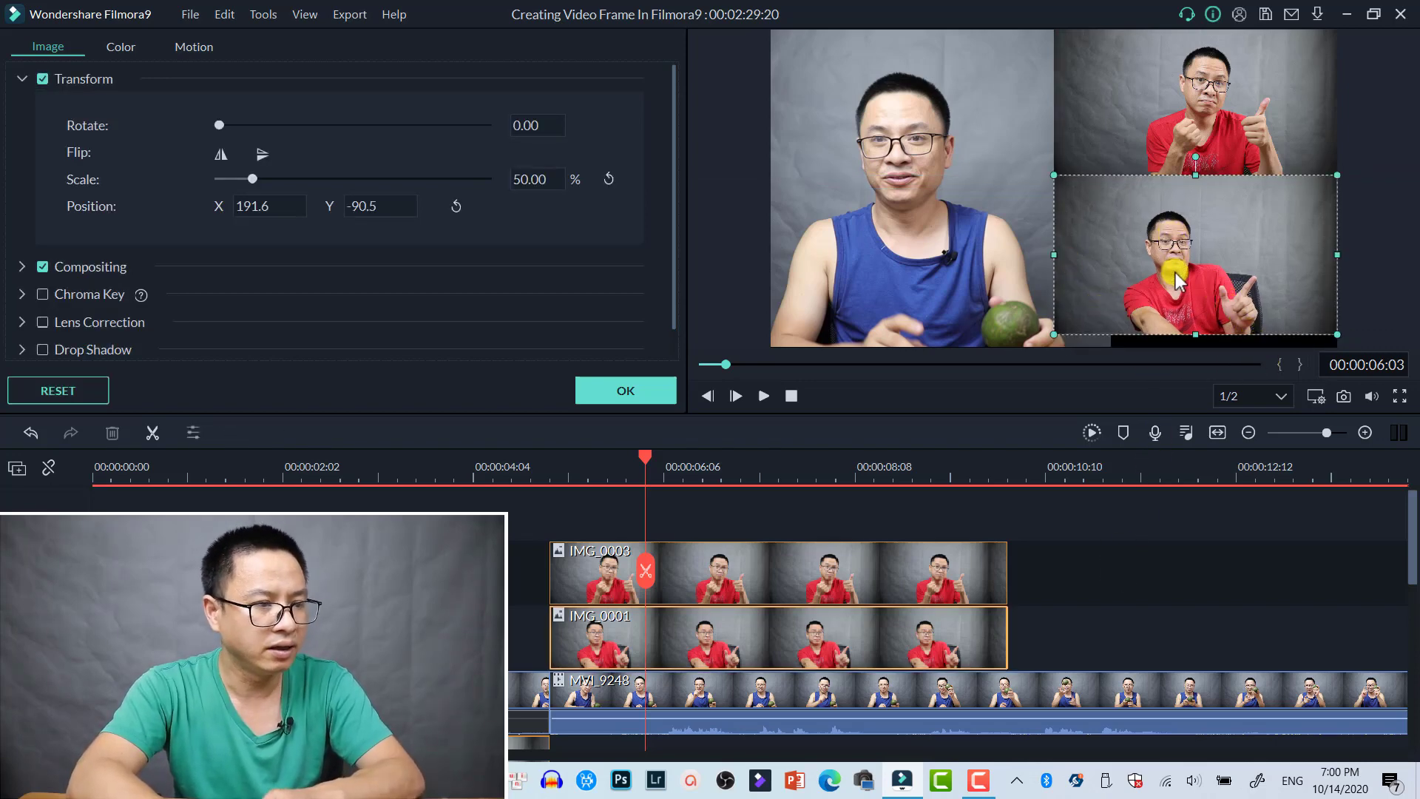
drag(1176, 280, 1175, 290)
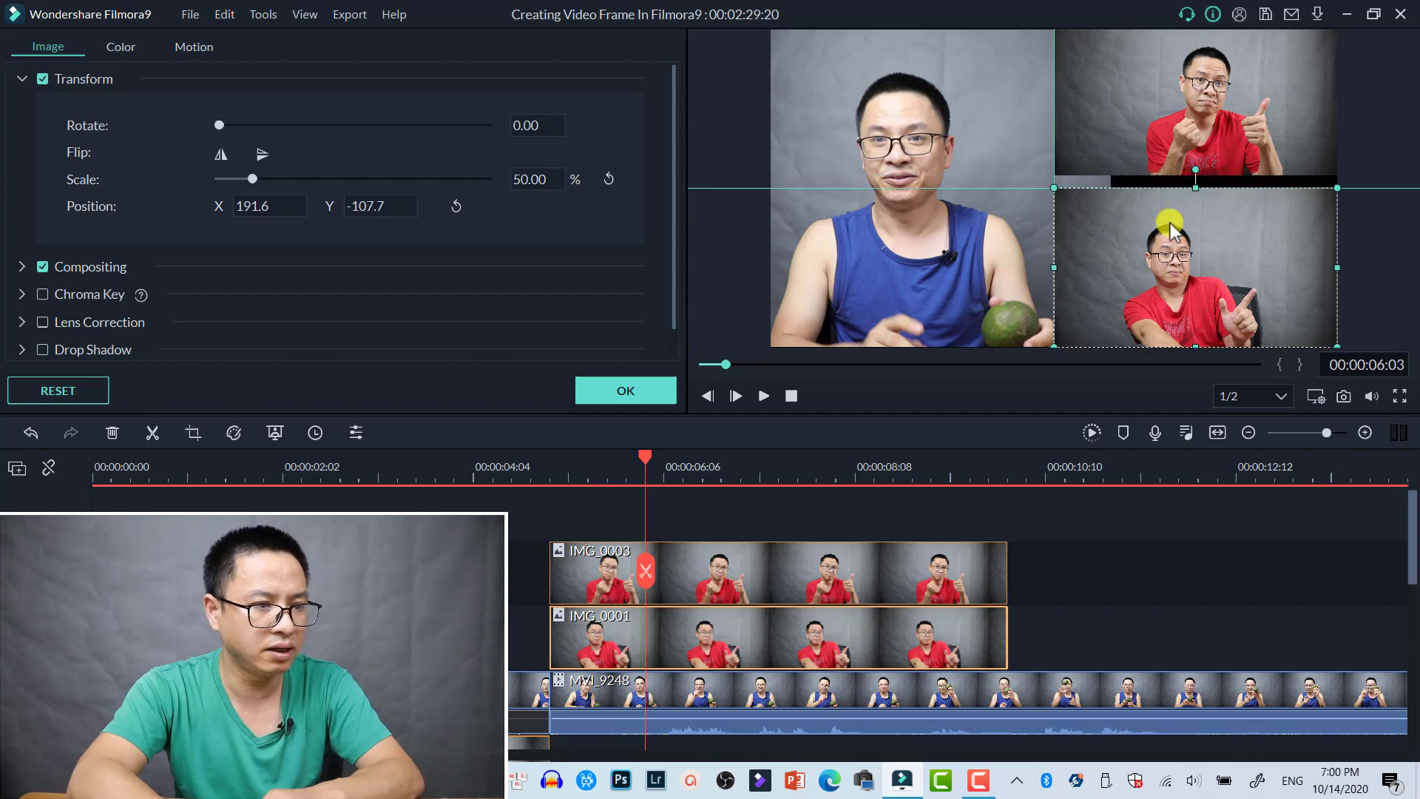
click(1171, 145)
drag(1171, 146, 1168, 153)
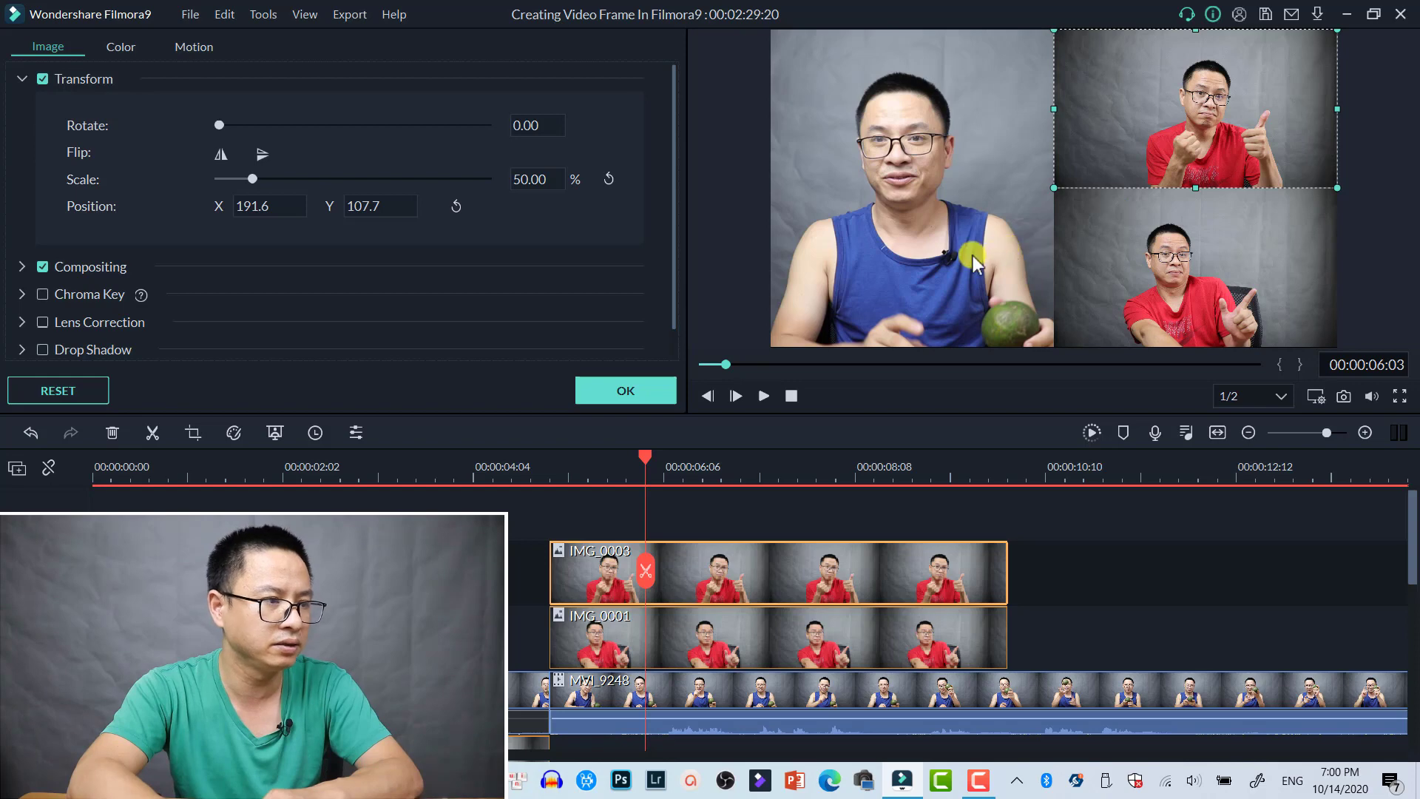
Narrow the second MVI_9248 video in the preview until its right edge meets the two photos, and accept its settings
click(986, 304)
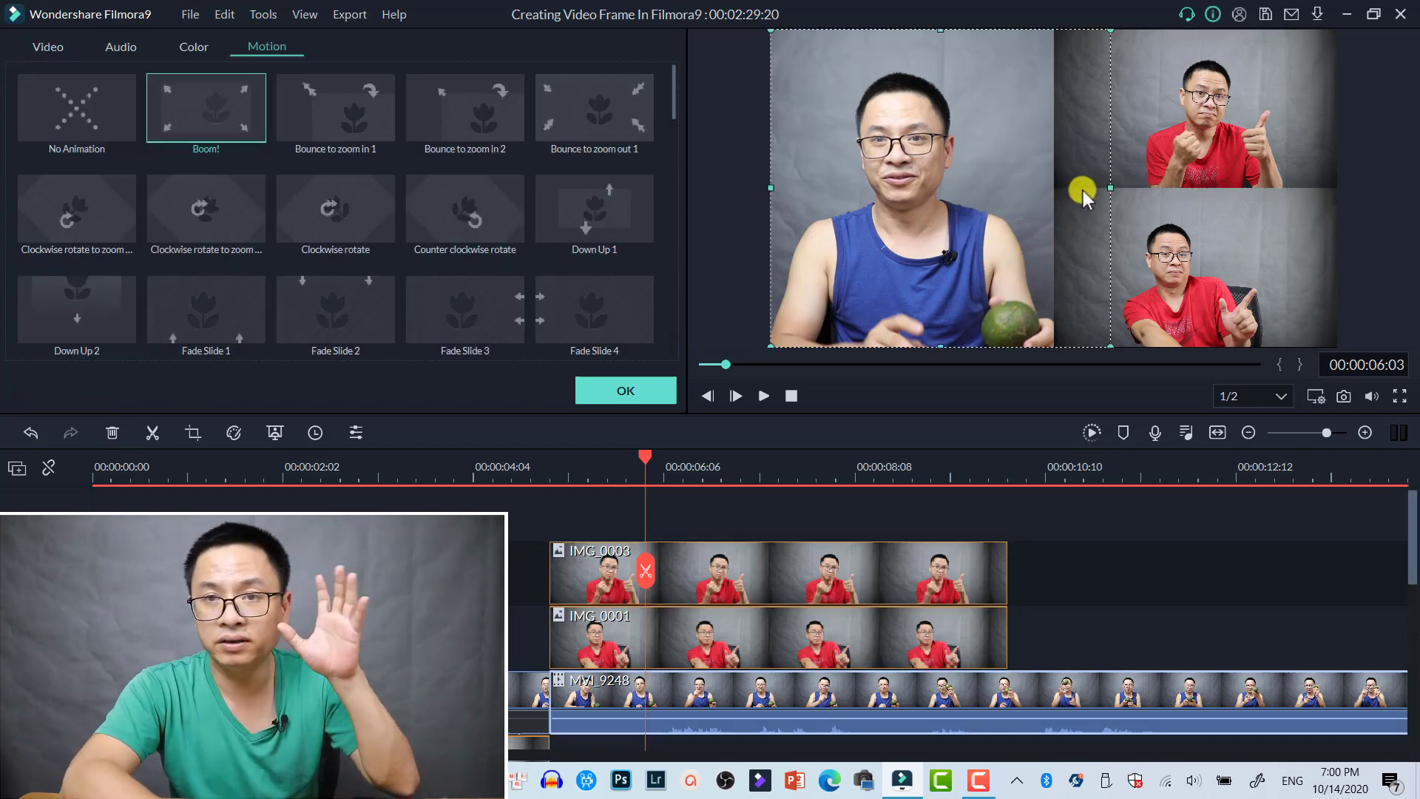
drag(1110, 190, 1055, 201)
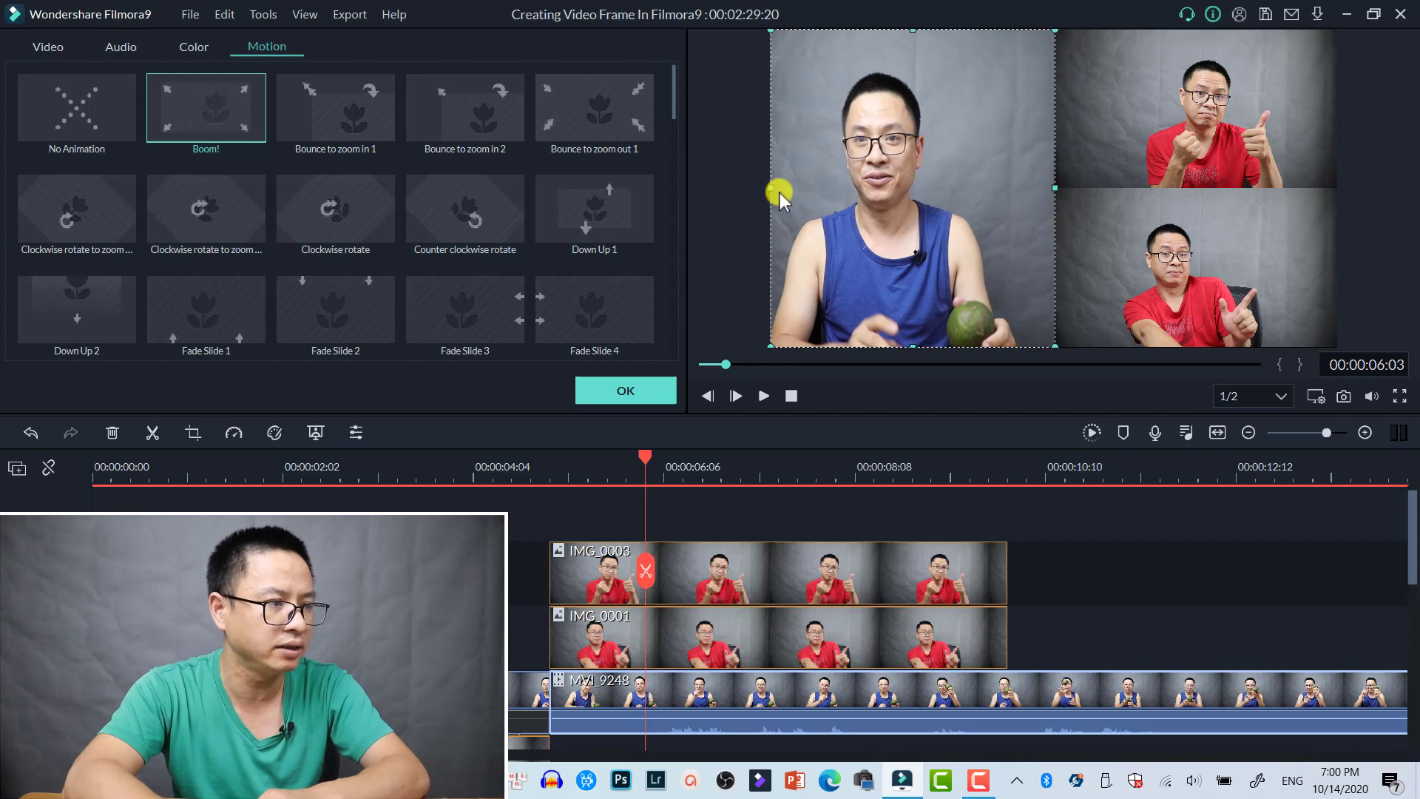
mouse_move(769, 190)
mouse_down()
mouse_move(758, 193)
mouse_move(770, 183)
mouse_up()
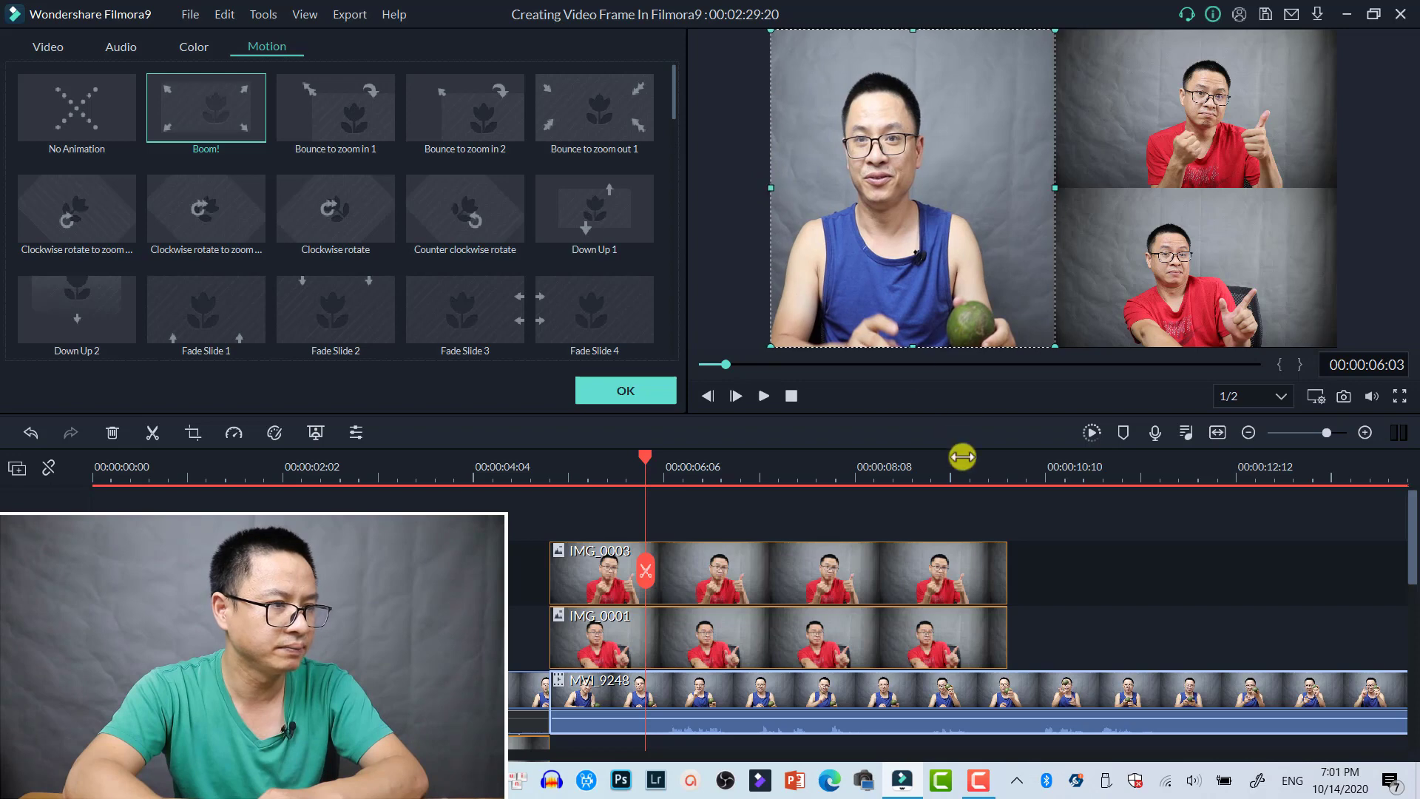
click(1082, 583)
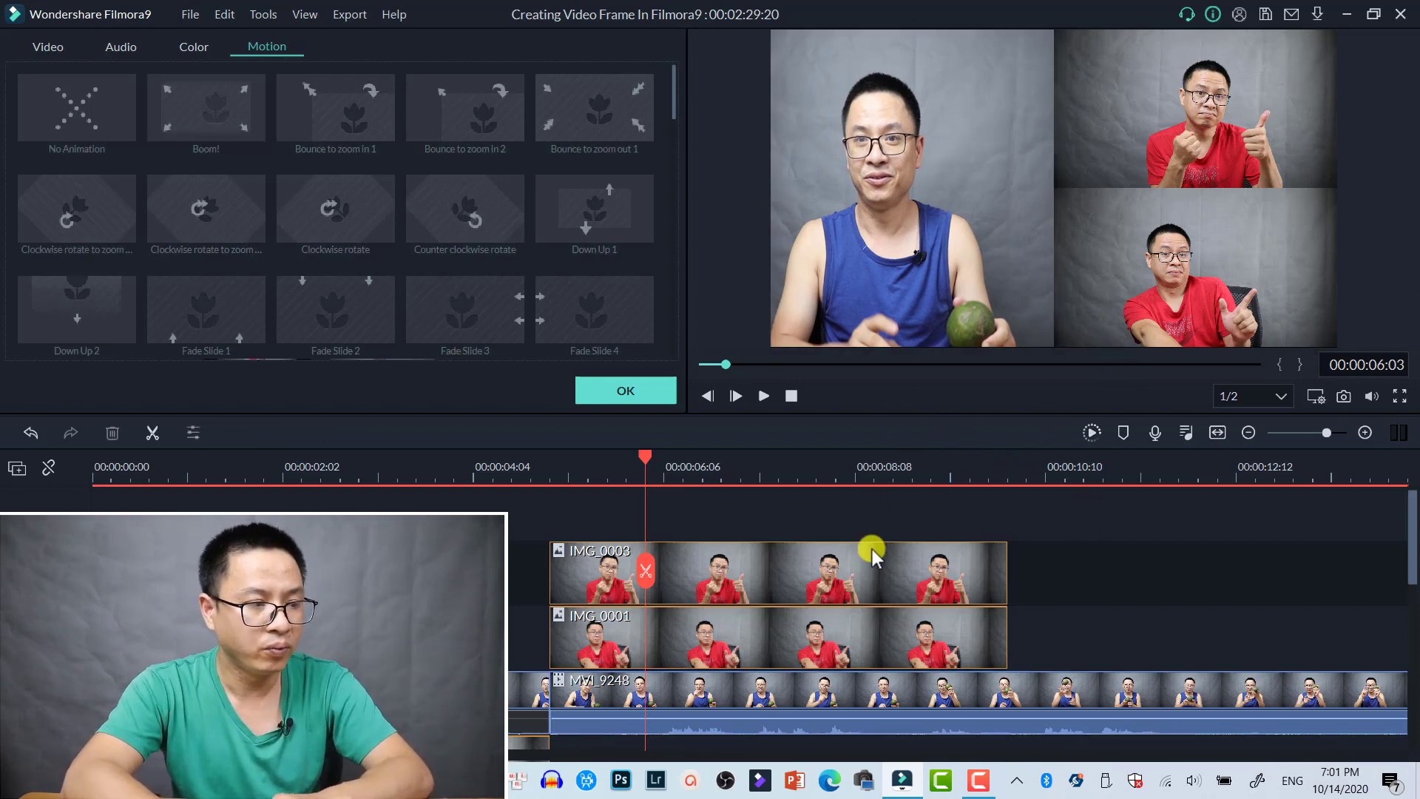
click(634, 386)
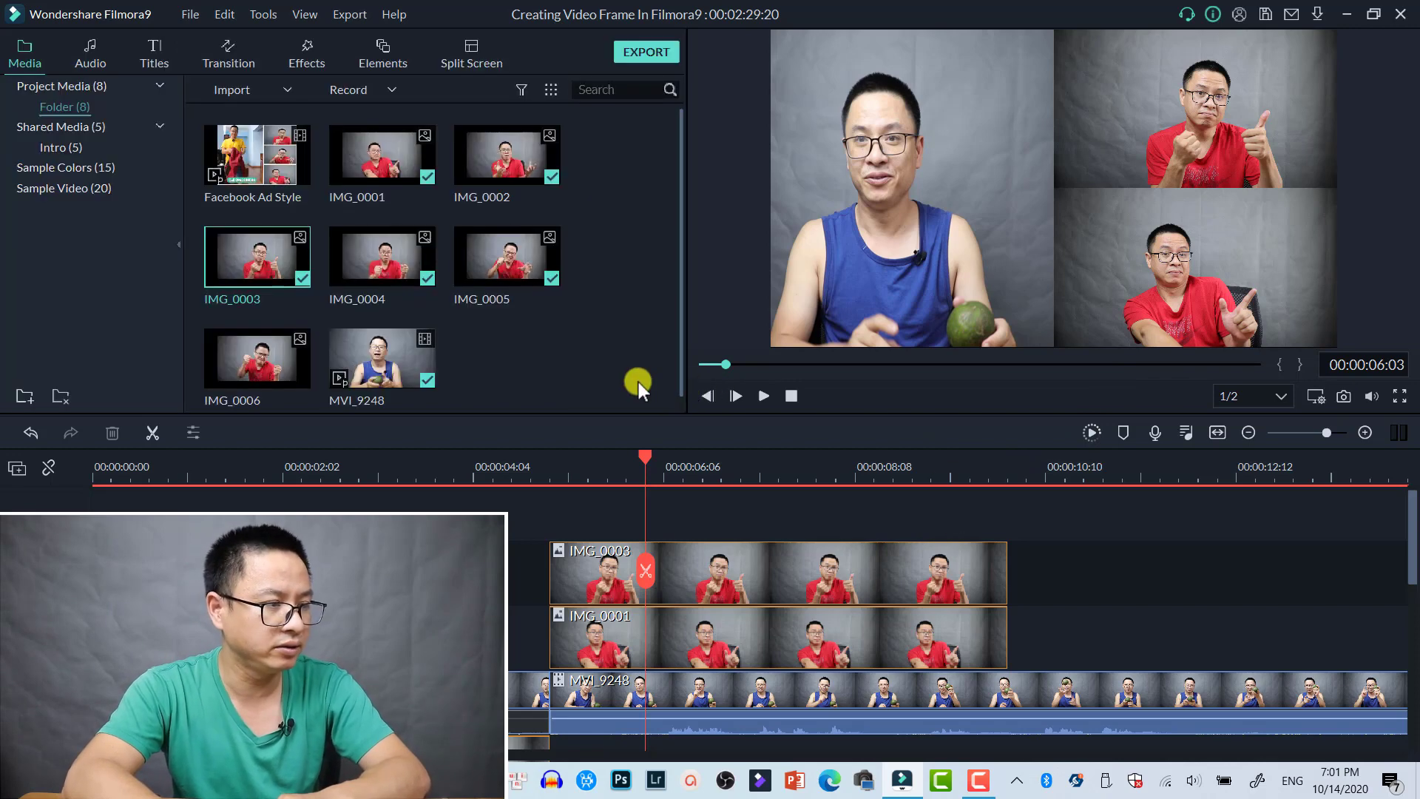
Apply the Border utility effect to IMG_0003, IMG_0001 and the second MVI_9248 clip
click(303, 50)
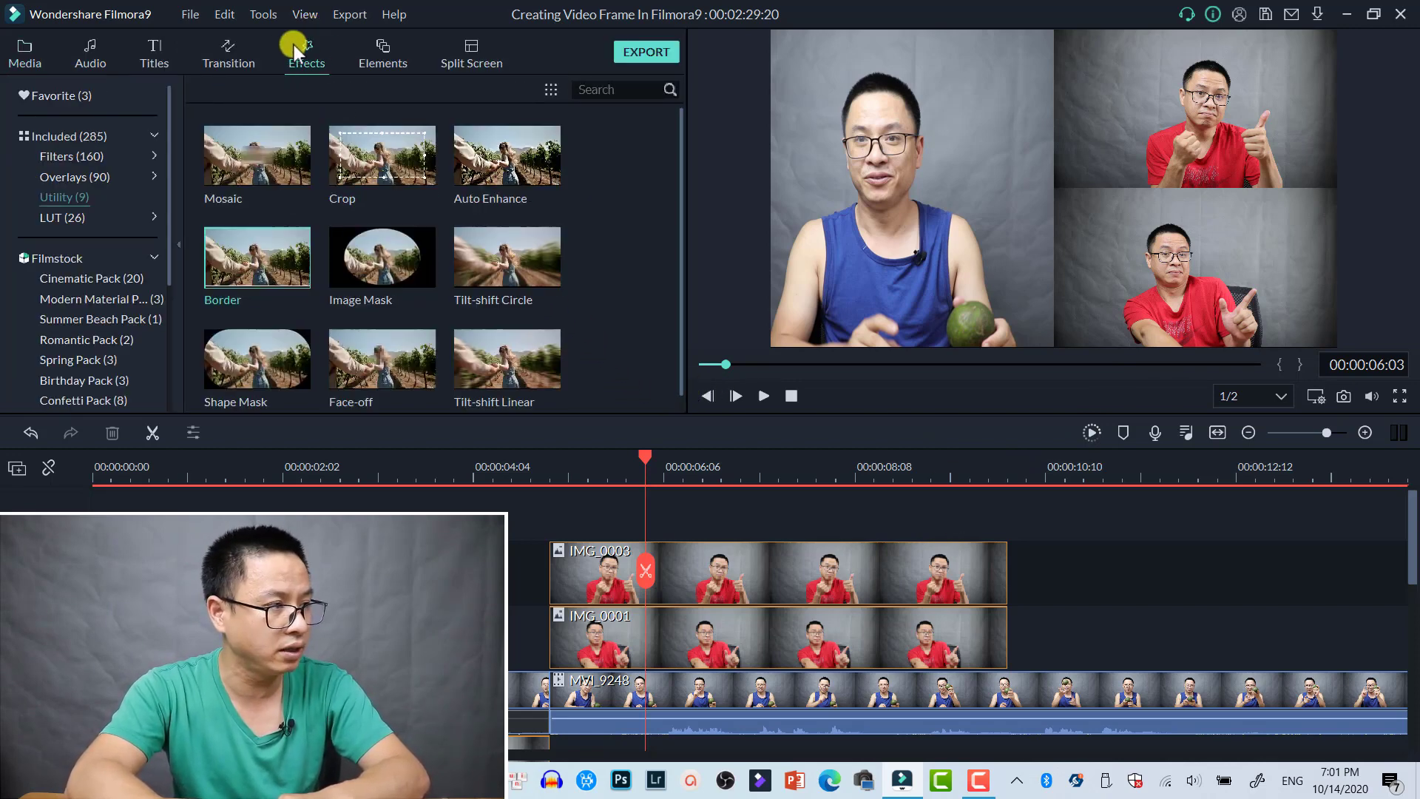
drag(291, 282, 664, 556)
drag(286, 283, 621, 632)
drag(293, 284, 645, 694)
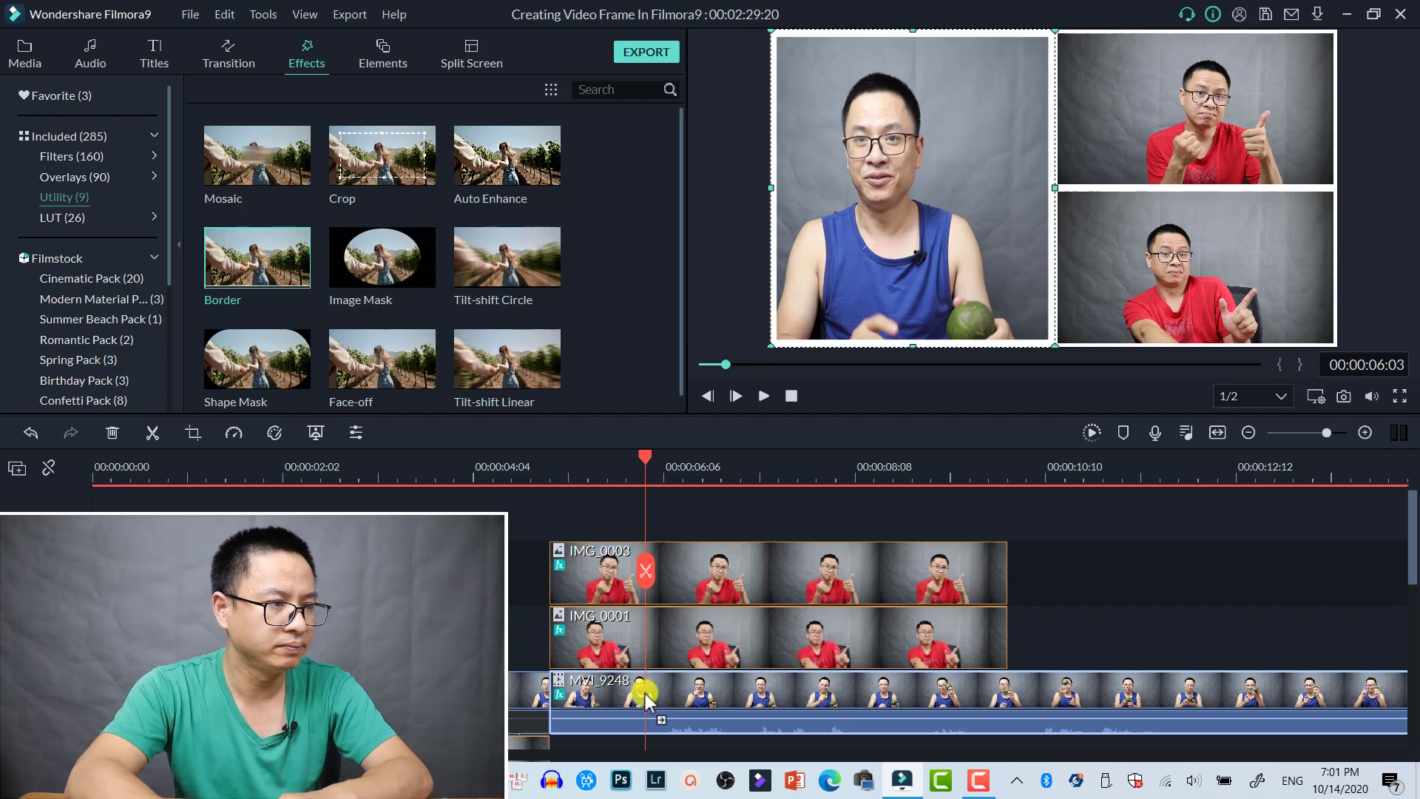
click(1159, 587)
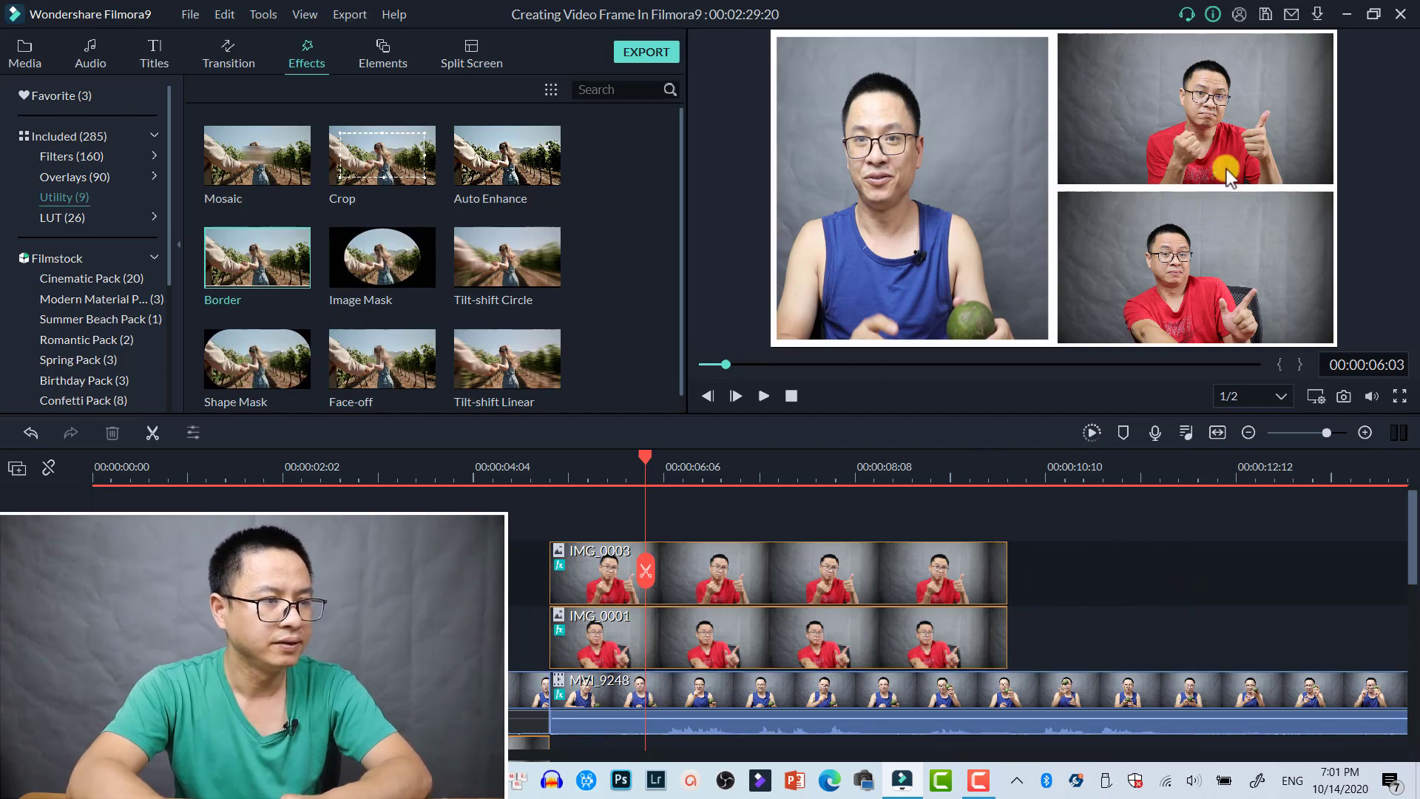